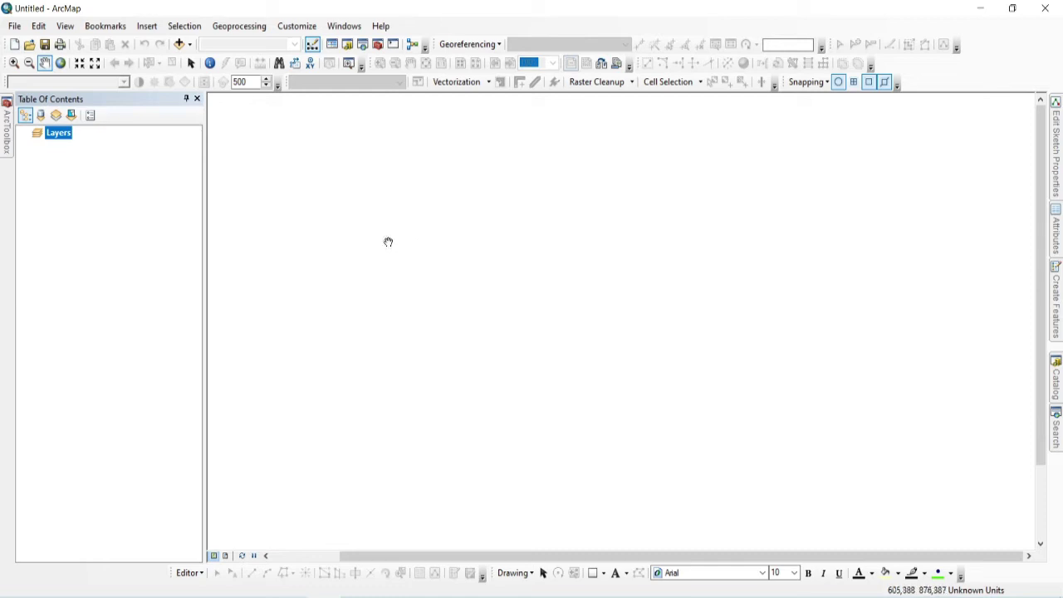
- Convert Peta Jalan PT. TAS.gpx from the PT.TAS folder to point features with the GPX To Features tool, using the default output feature class
{"action": "left_click", "coordinate": [6, 137]}
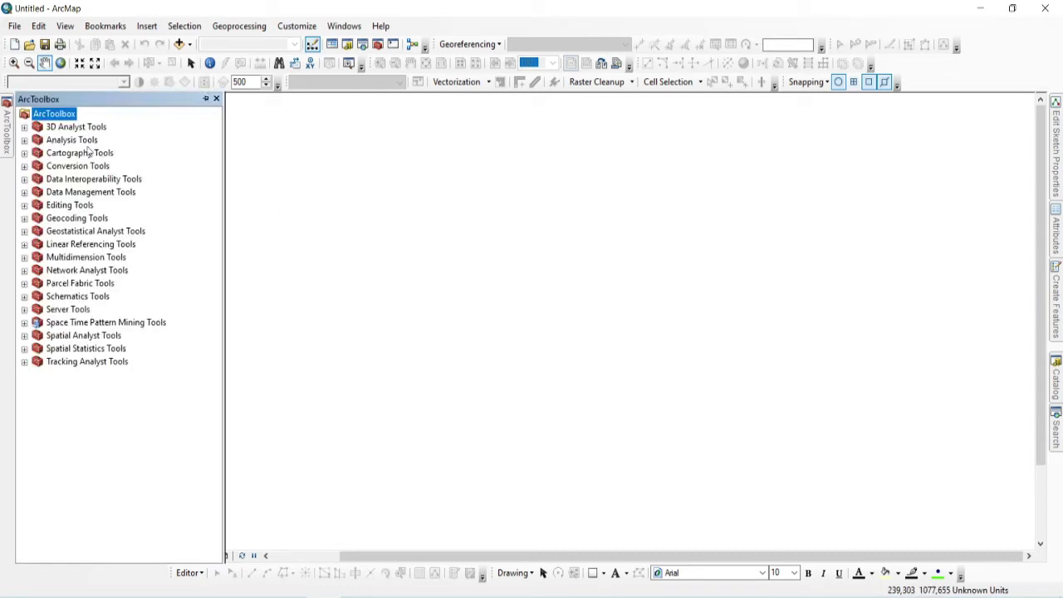
{"action": "left_click", "coordinate": [24, 166]}
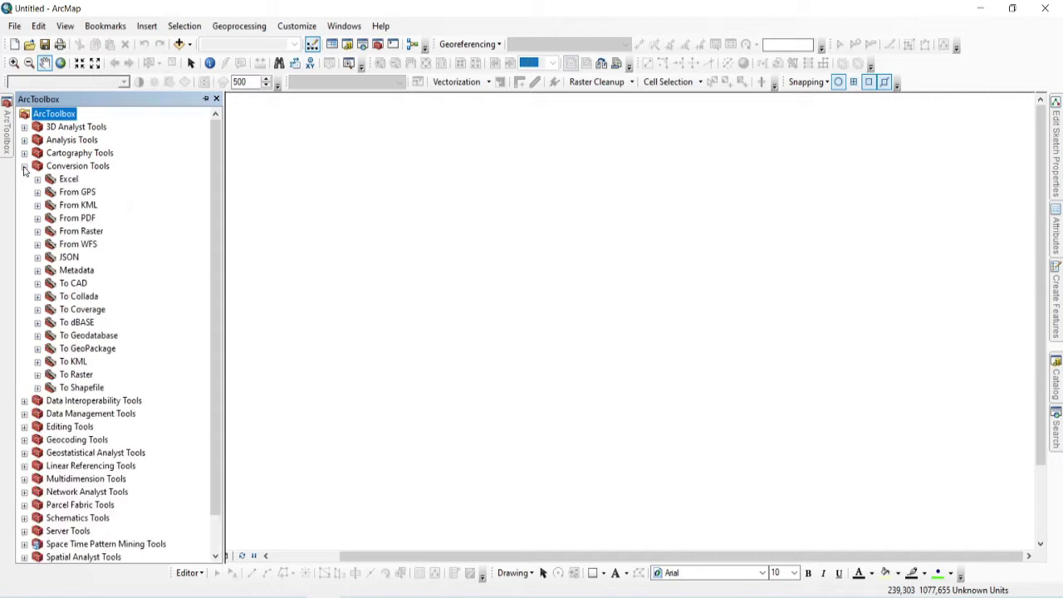
{"action": "left_click", "coordinate": [37, 191]}
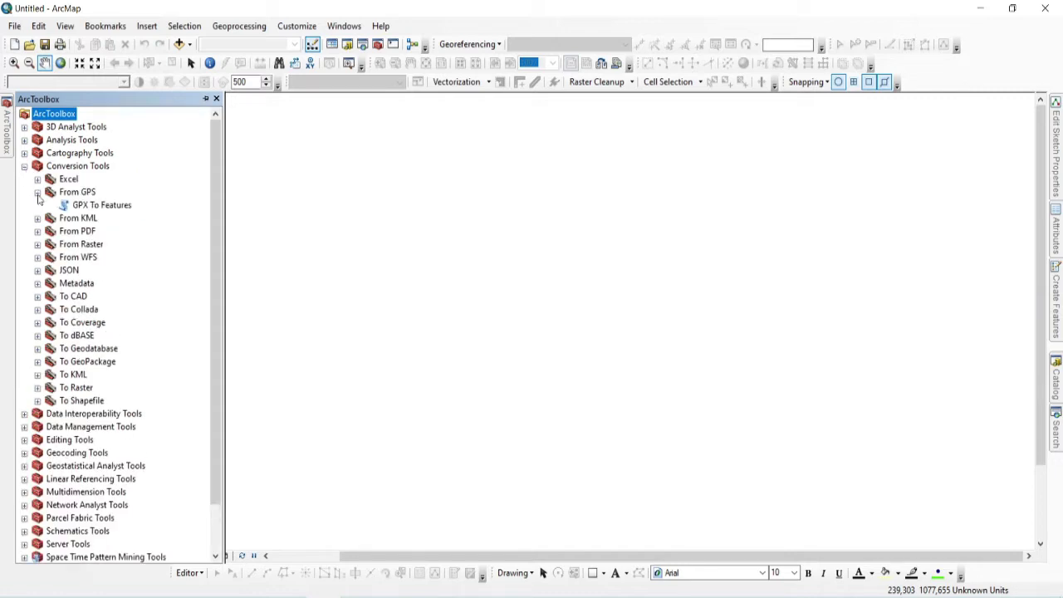
{"action": "double_click", "coordinate": [95, 205]}
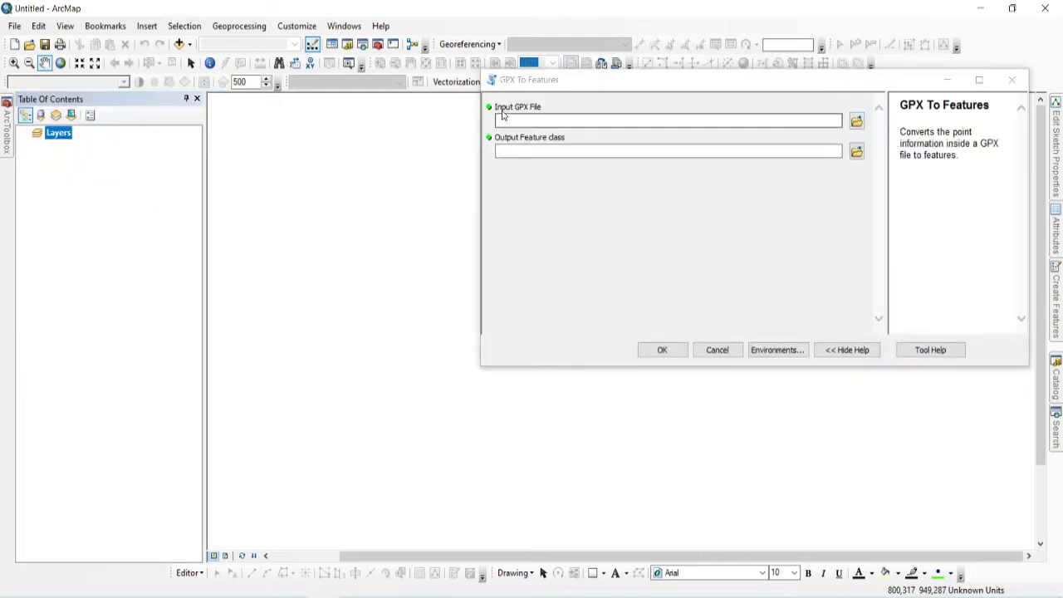
{"action": "left_click", "coordinate": [856, 121]}
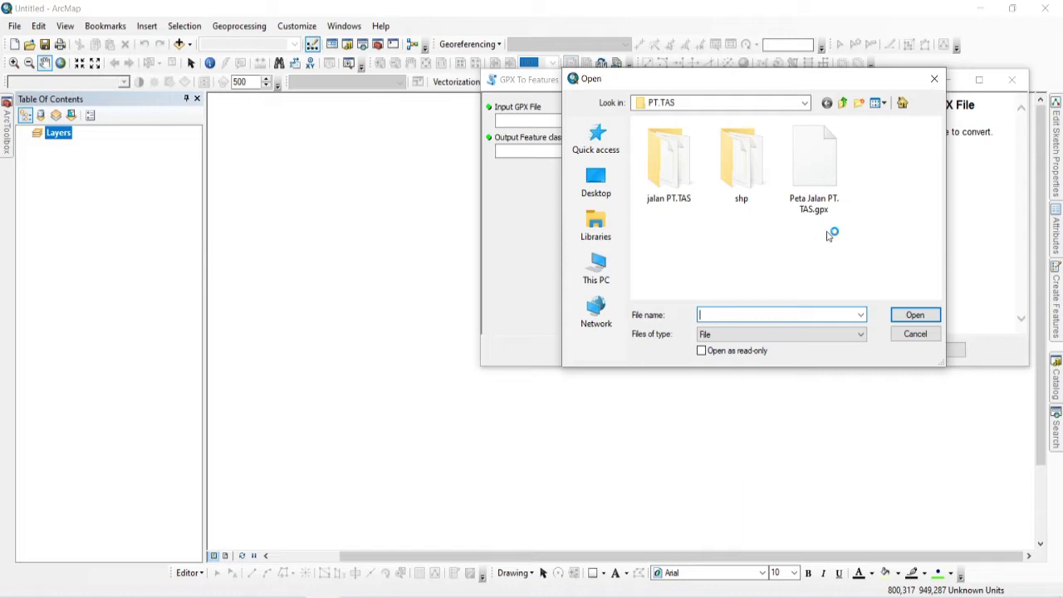
{"action": "left_click", "coordinate": [816, 170]}
{"action": "left_click", "coordinate": [914, 314]}
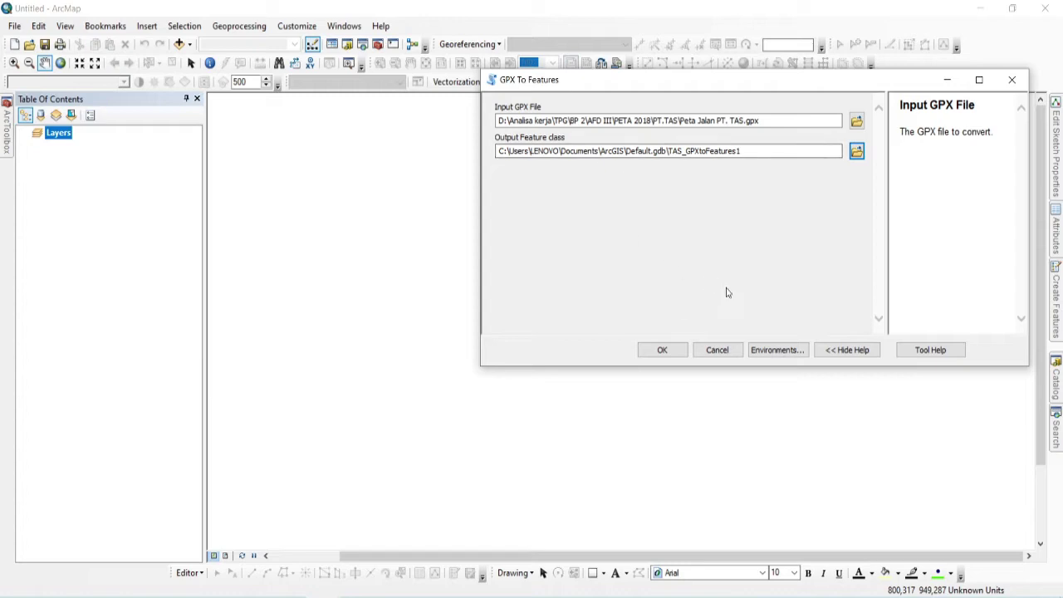
{"action": "left_click", "coordinate": [662, 349]}
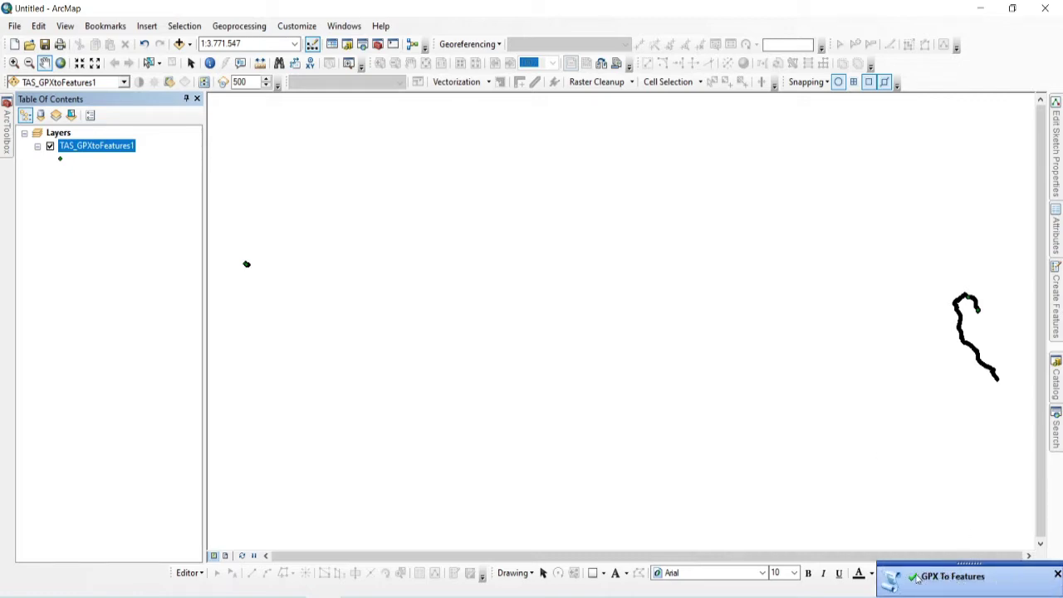
{"action": "left_click", "coordinate": [1057, 574]}
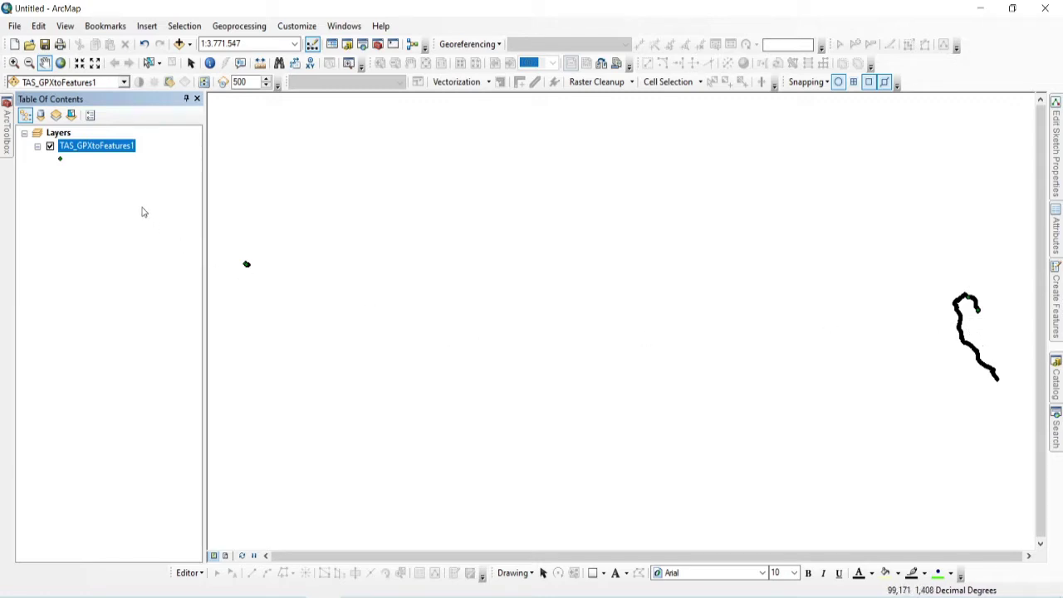
- Start editing the TAS_GPXtoFeatures1 layer, then delete the selected points of the distant eastern track through its attribute table
{"action": "right_click", "coordinate": [106, 153]}
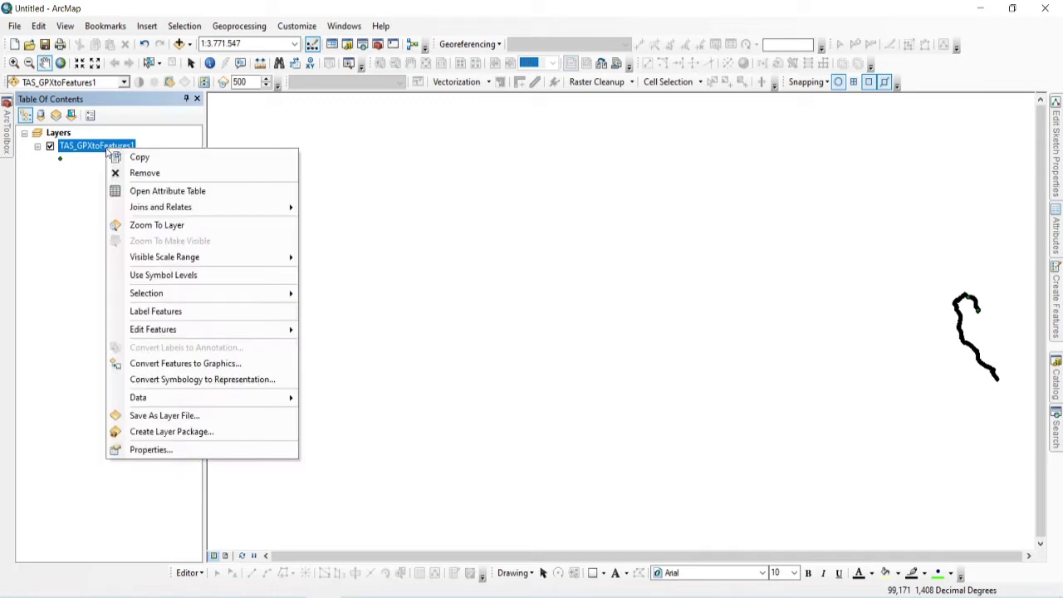
{"action": "mouse_move", "coordinate": [200, 333]}
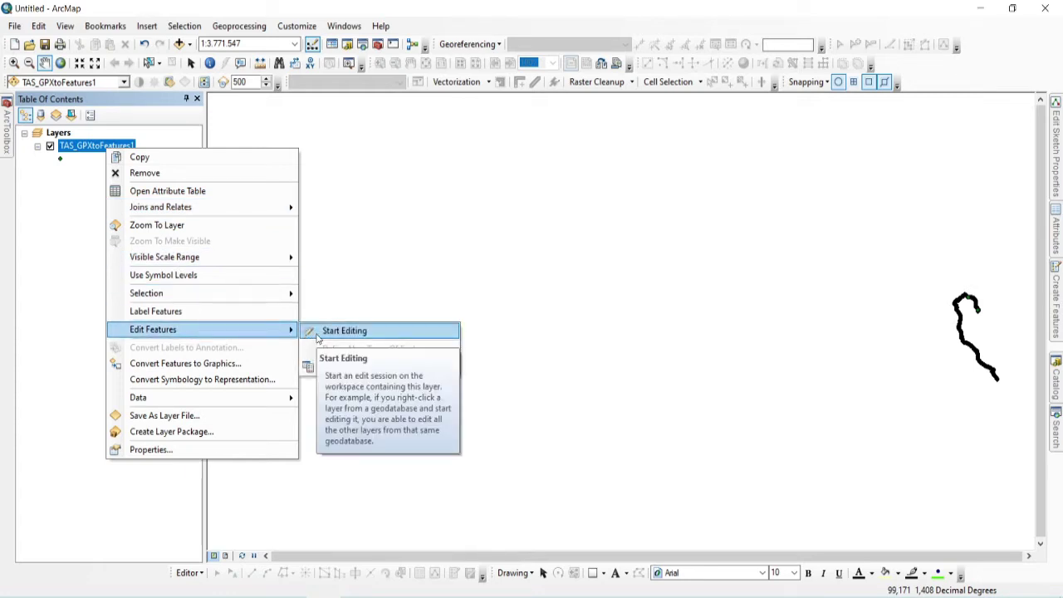
{"action": "left_click", "coordinate": [331, 332]}
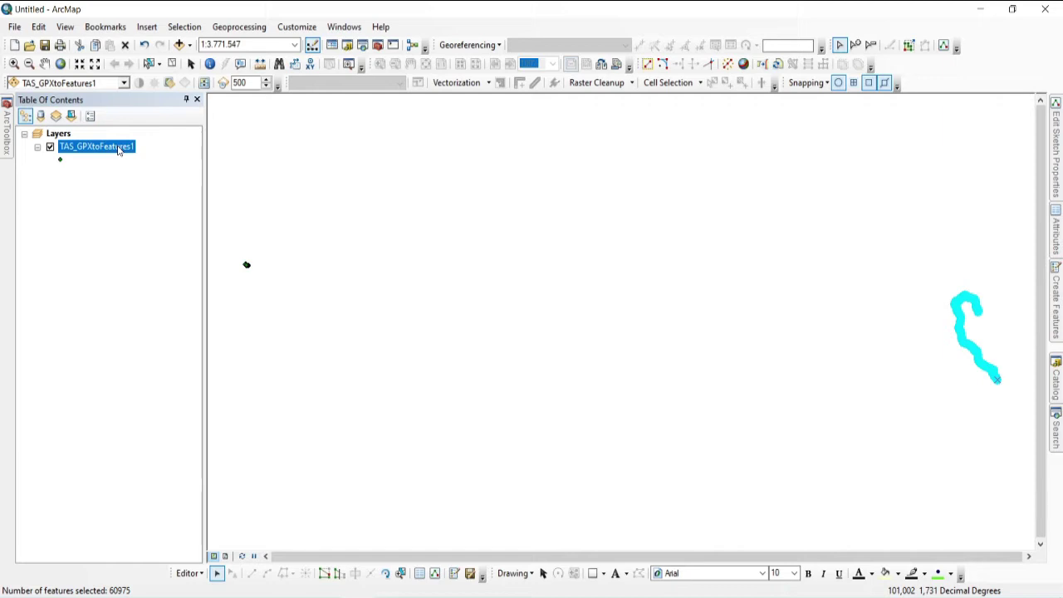
{"action": "right_click", "coordinate": [119, 149]}
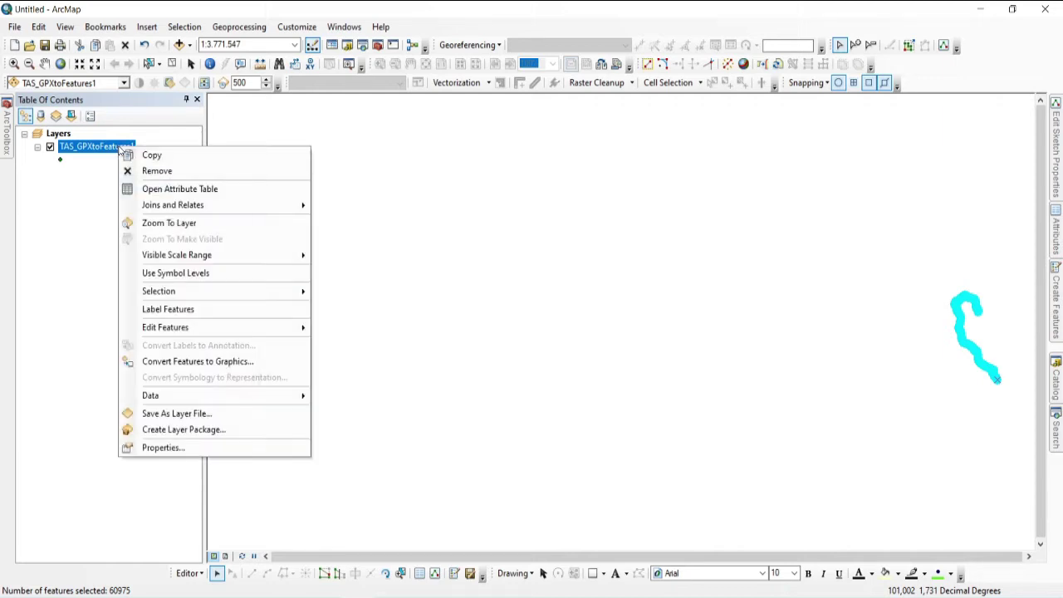
{"action": "left_click", "coordinate": [156, 189]}
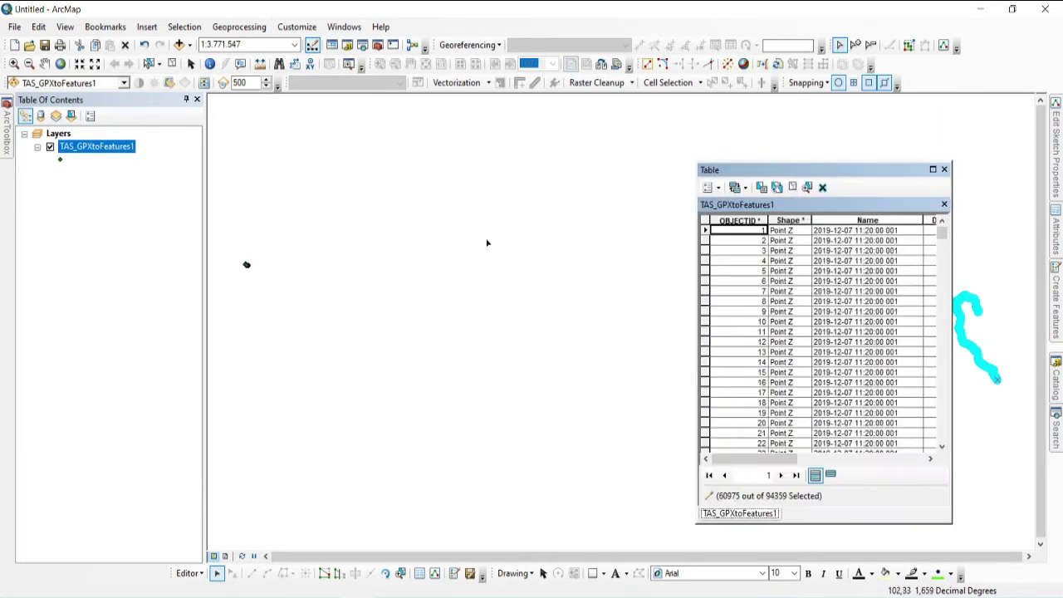
{"action": "left_click", "coordinate": [822, 186]}
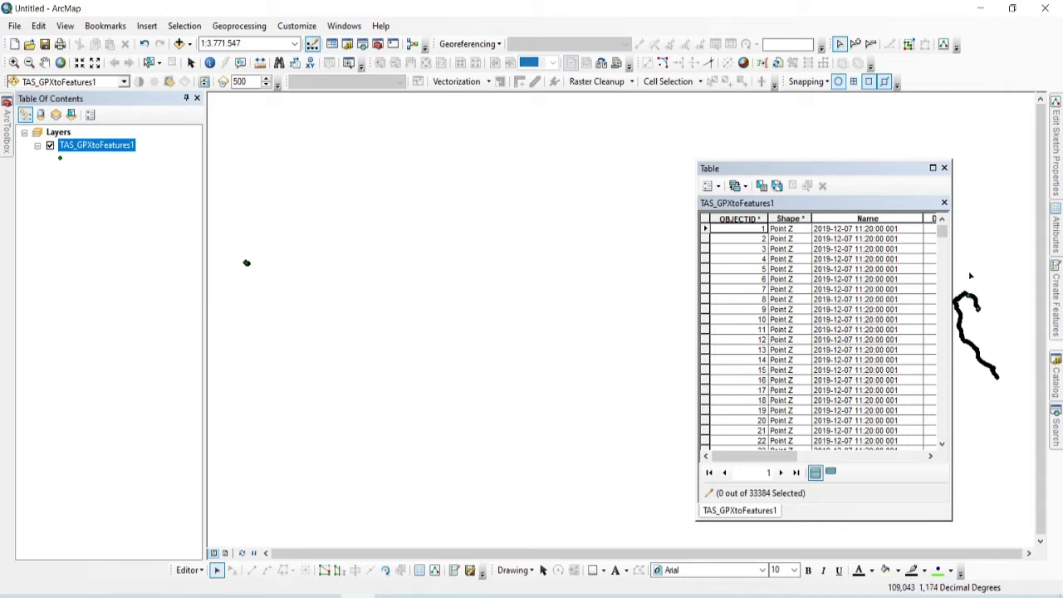
{"action": "left_click", "coordinate": [944, 168]}
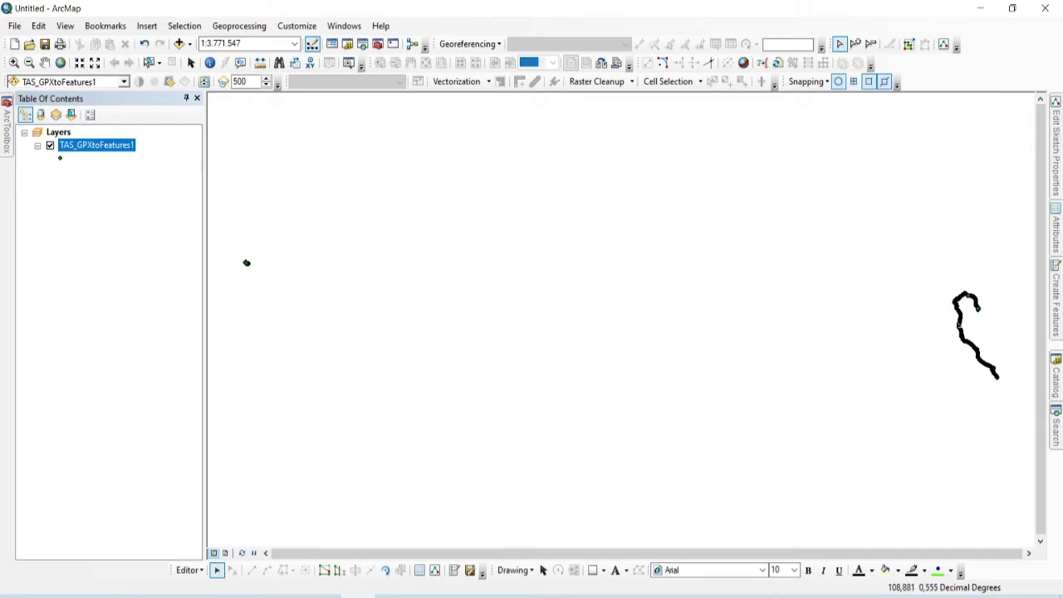
- Examine the small western cluster of TAS_GPXtoFeatures1 track points up close and in its full extent
{"action": "scroll", "coordinate": [957, 325], "scroll_direction": "down", "scroll_amount": 5}
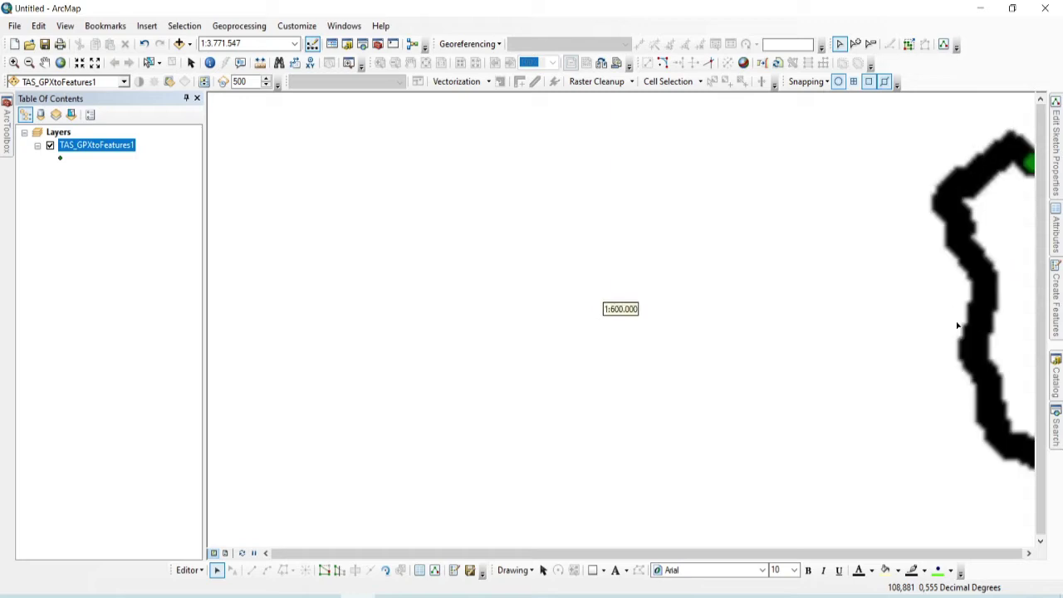
{"action": "scroll", "coordinate": [957, 325], "scroll_direction": "up", "scroll_amount": 3}
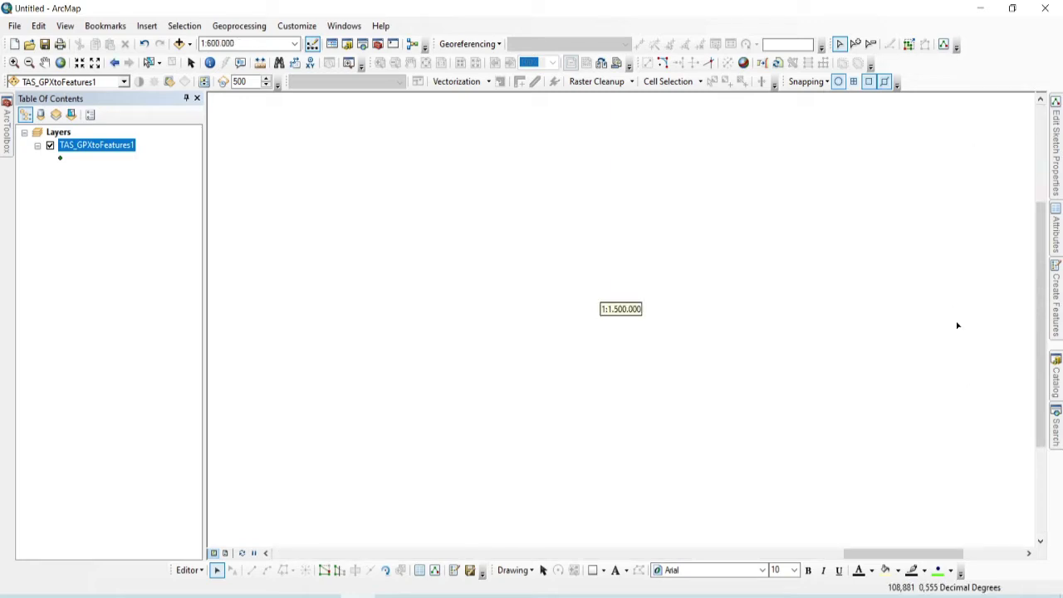
{"action": "right_click", "coordinate": [81, 148]}
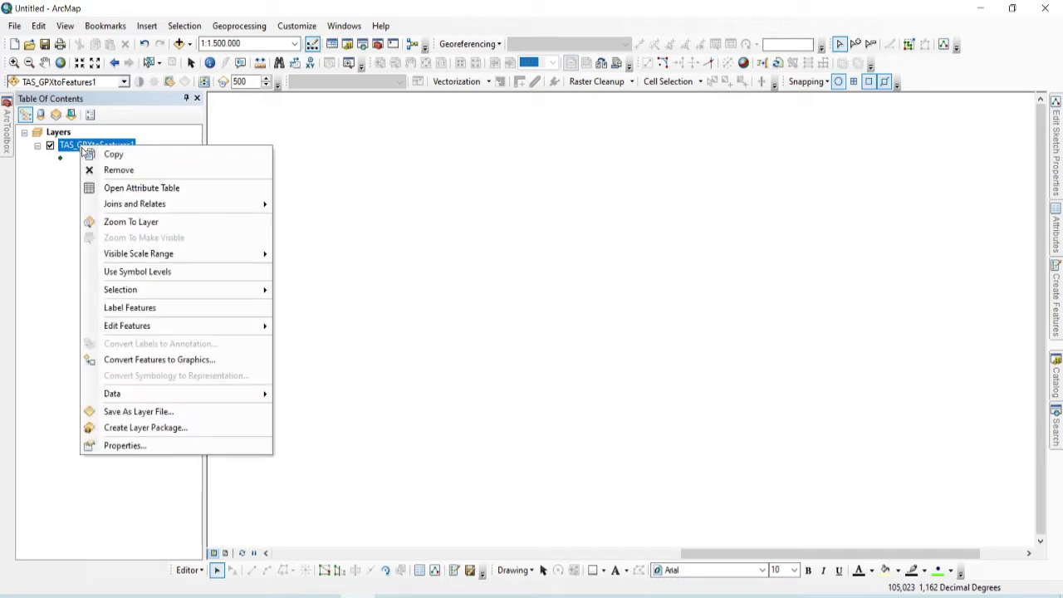
{"action": "left_click", "coordinate": [92, 221]}
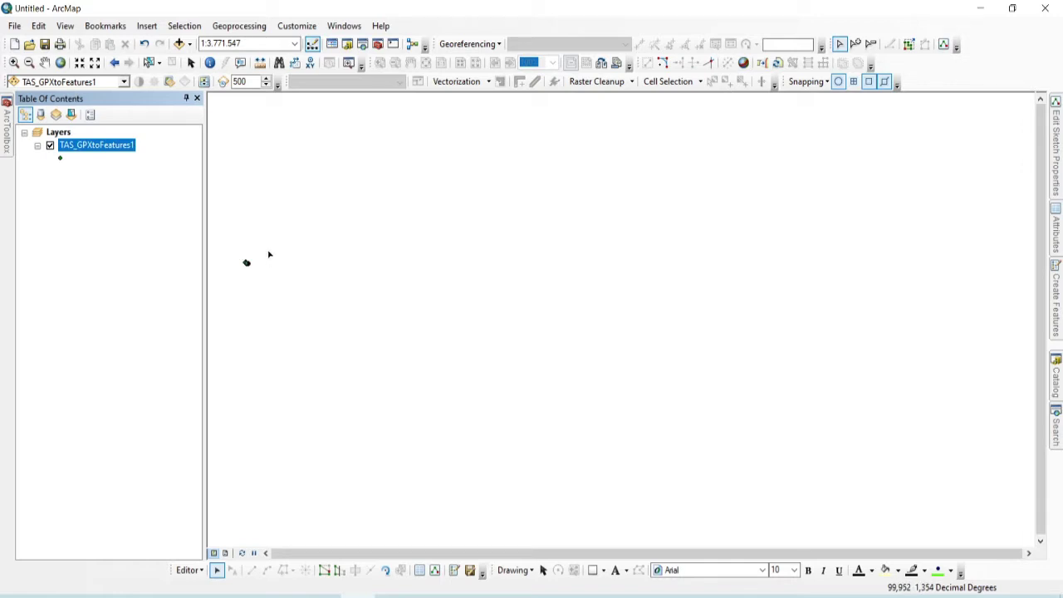
{"action": "left_click", "coordinate": [13, 65]}
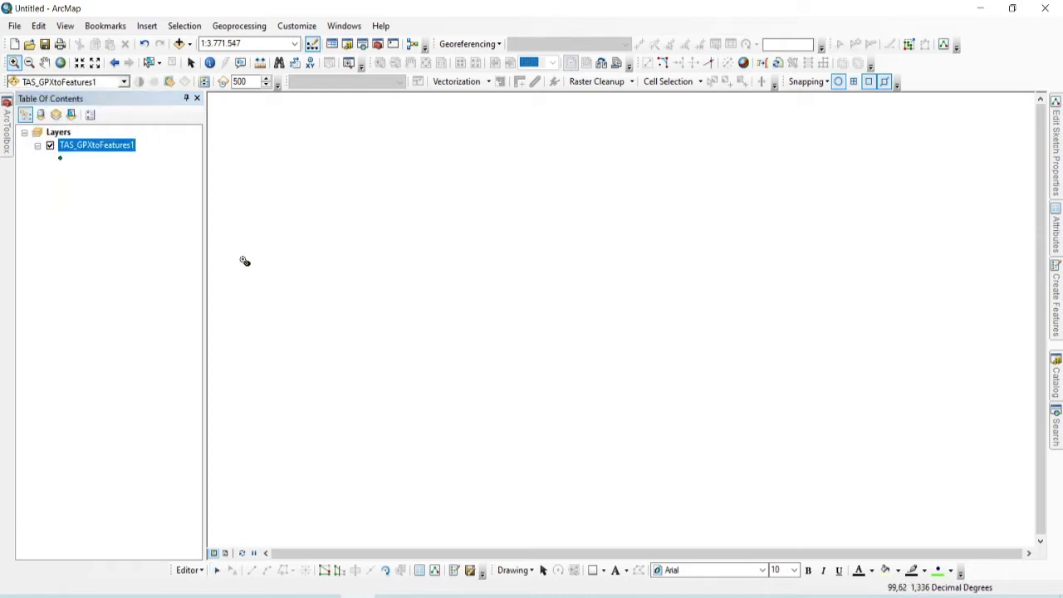
{"action": "left_click_drag", "start_coordinate": [244, 260], "coordinate": [254, 271]}
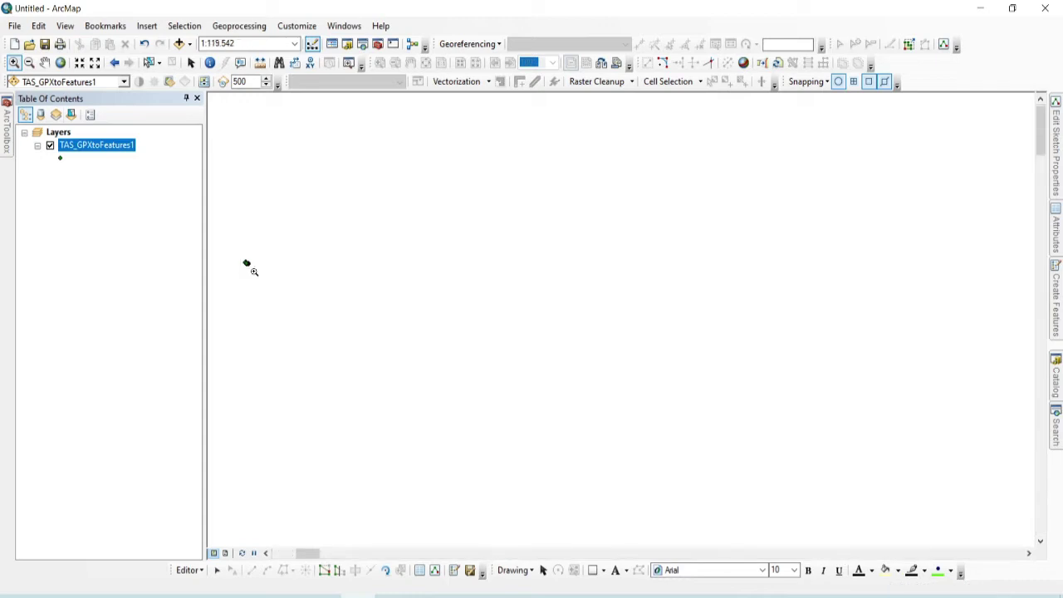
{"action": "mouse_move", "coordinate": [560, 257]}
{"action": "left_mouse_down"}
{"action": "mouse_move", "coordinate": [667, 309]}
{"action": "mouse_move", "coordinate": [667, 327]}
{"action": "left_mouse_up"}
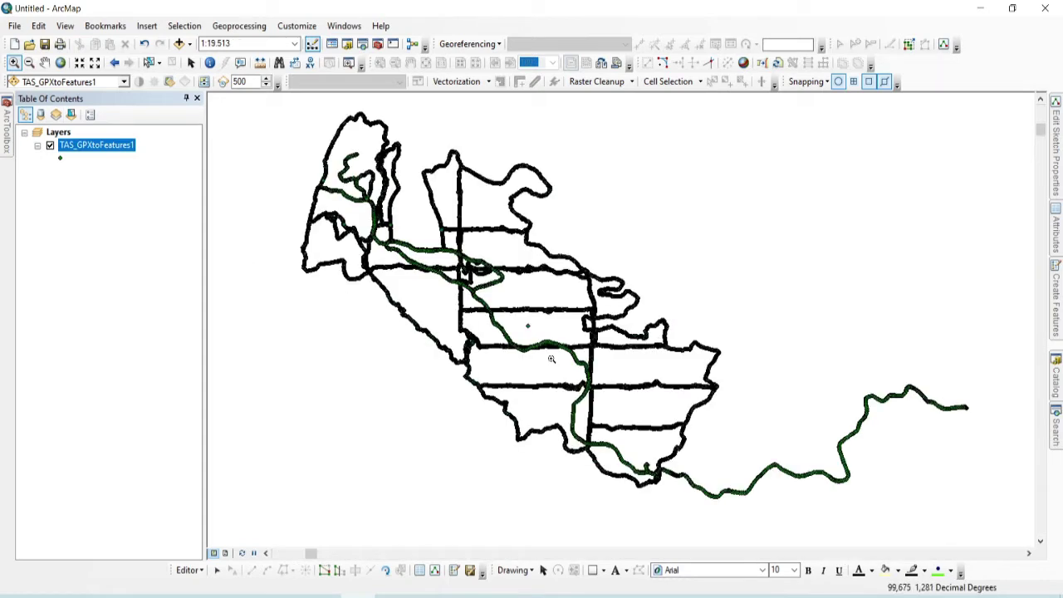
{"action": "scroll", "coordinate": [556, 362], "scroll_direction": "down", "scroll_amount": 3}
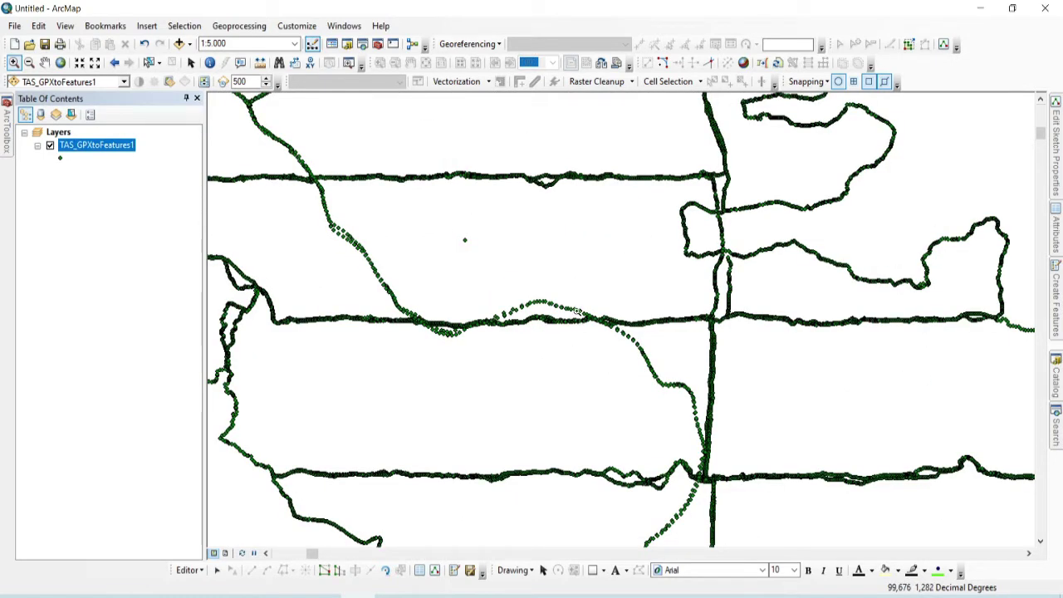
{"action": "scroll", "coordinate": [551, 307], "scroll_direction": "down", "scroll_amount": 3}
{"action": "scroll", "coordinate": [549, 307], "scroll_direction": "up", "scroll_amount": 4}
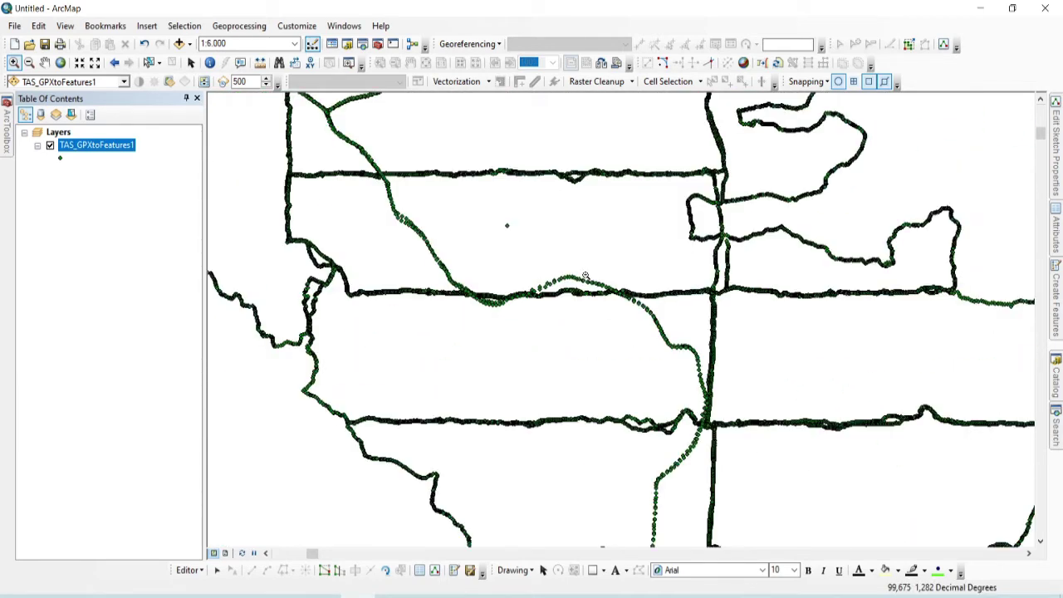
{"action": "scroll", "coordinate": [585, 275], "scroll_direction": "up", "scroll_amount": 3}
{"action": "scroll", "coordinate": [585, 275], "scroll_direction": "up", "scroll_amount": 1}
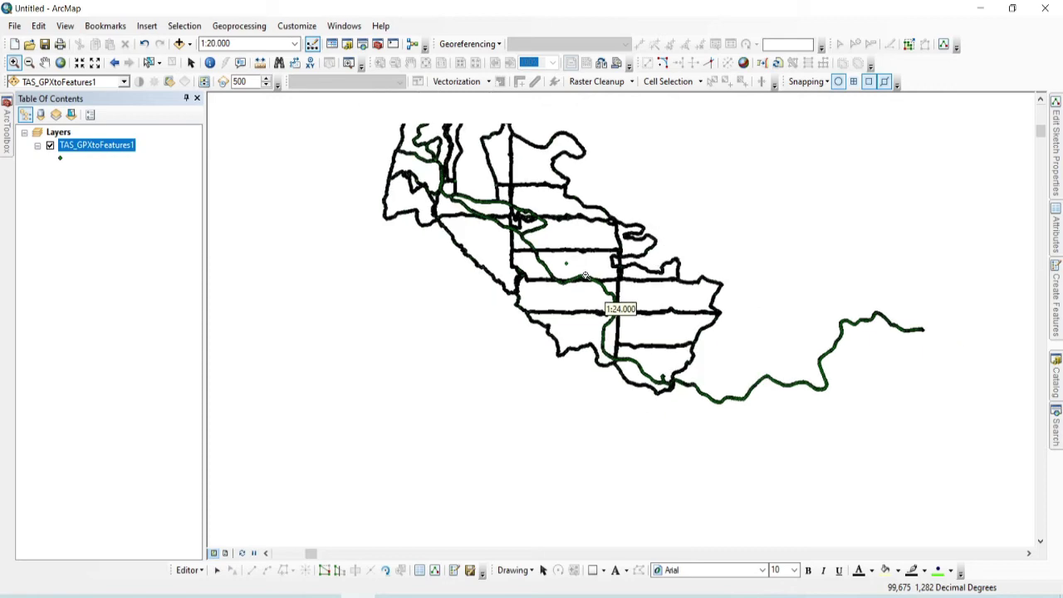
{"action": "left_click_drag", "start_coordinate": [586, 273], "coordinate": [579, 306]}
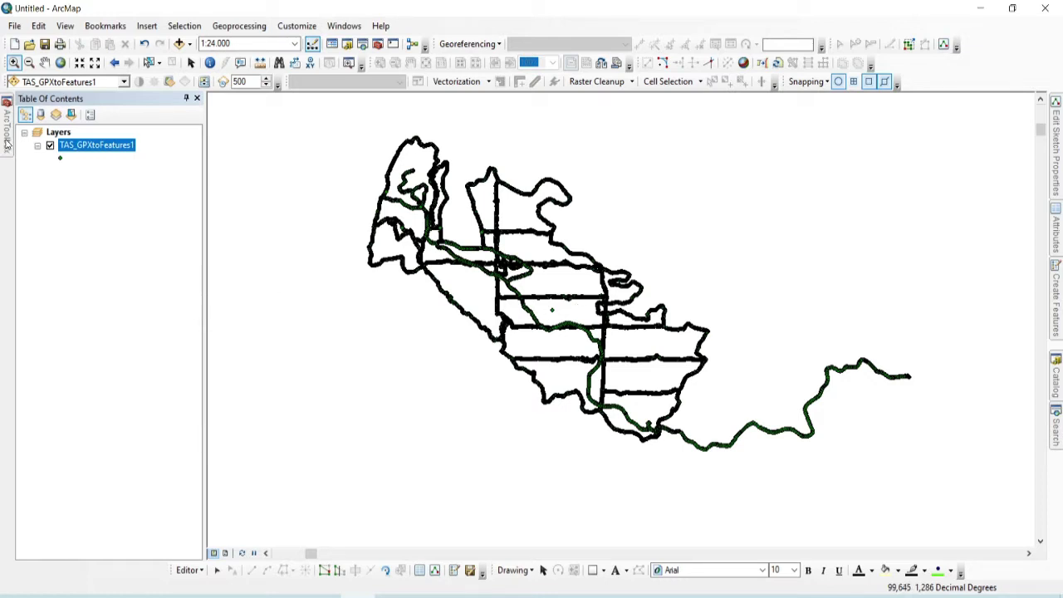
- Convert the TAS_GPXtoFeatures1 points to lines with the Points To Line tool, leaving the line and sort fields empty
{"action": "left_click", "coordinate": [6, 142]}
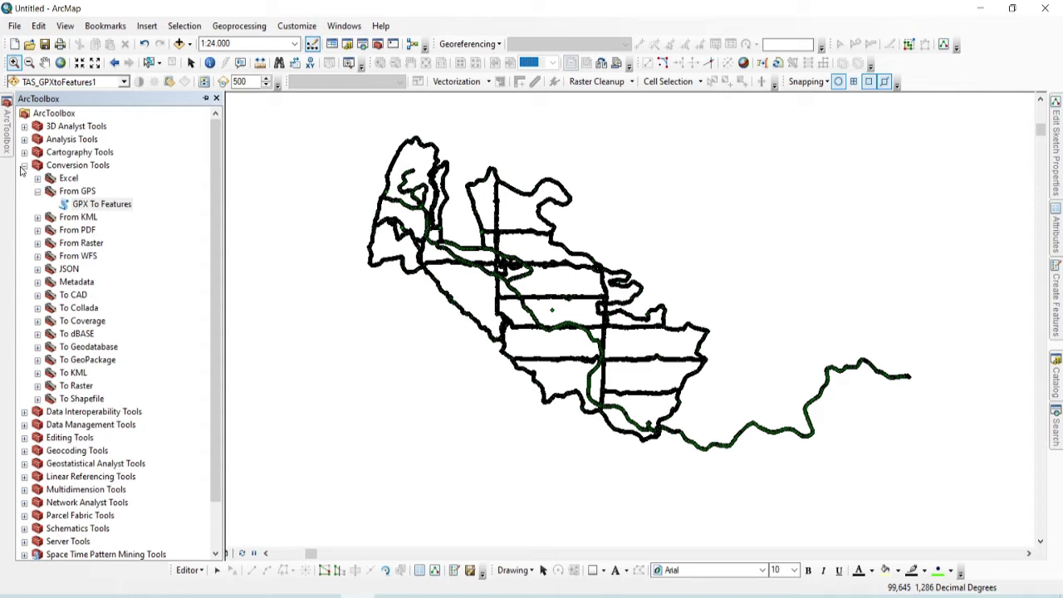
{"action": "left_click", "coordinate": [24, 165]}
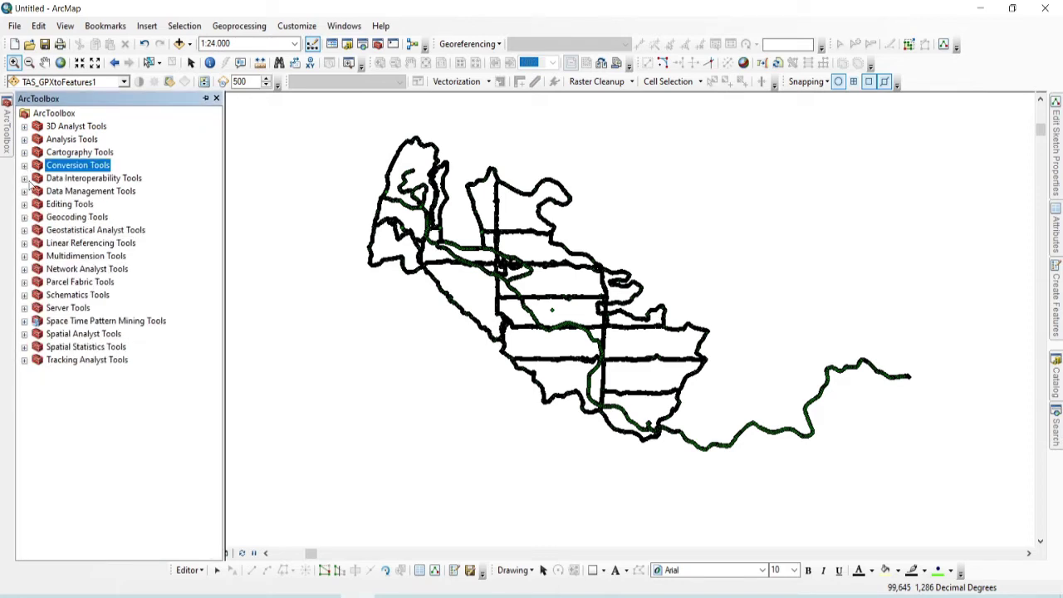
{"action": "left_click", "coordinate": [24, 191]}
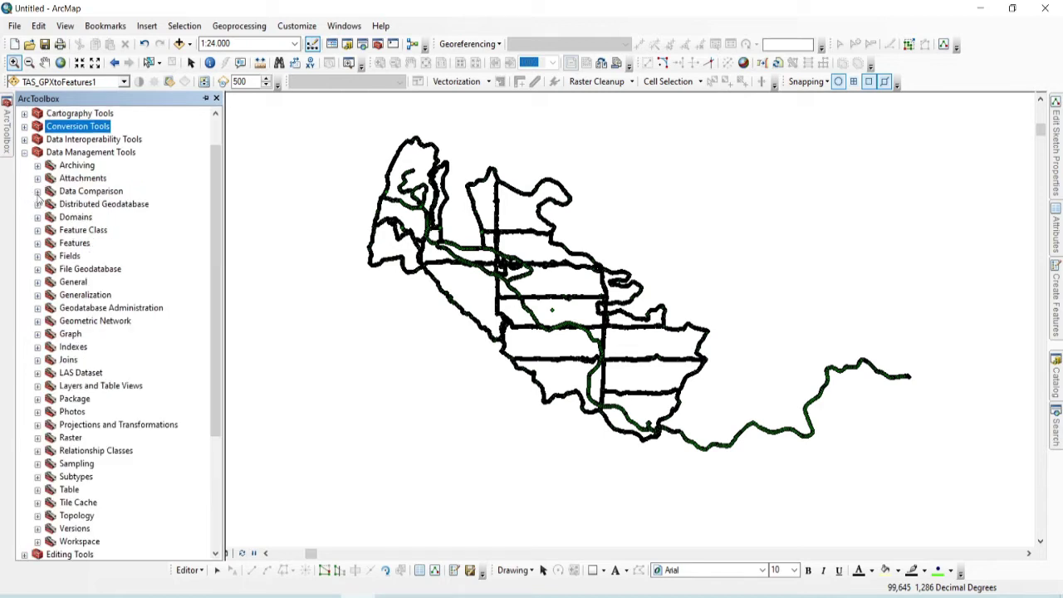
{"action": "left_click", "coordinate": [38, 245]}
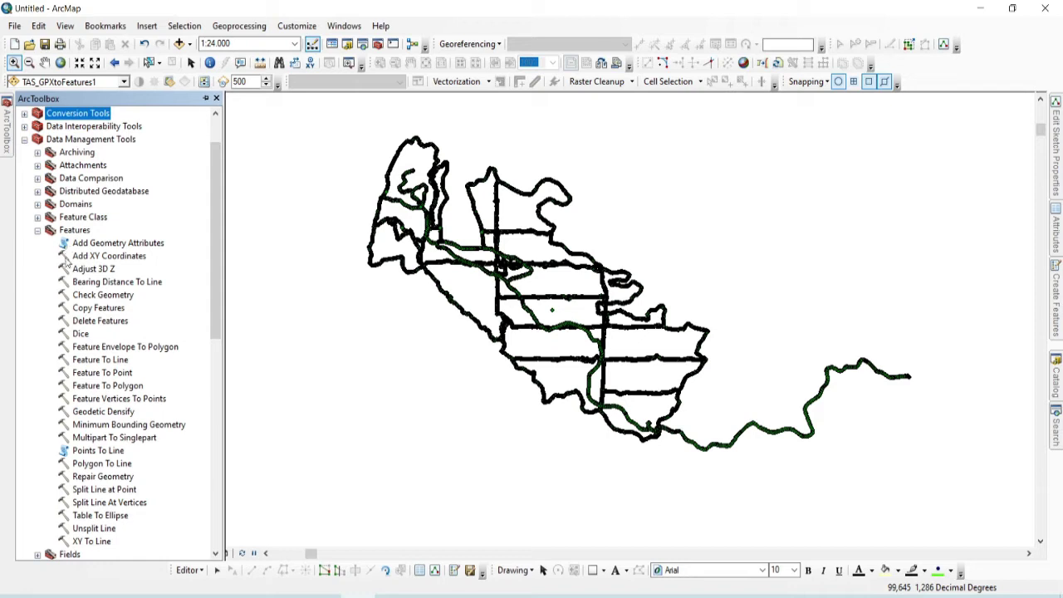
{"action": "left_click", "coordinate": [67, 454]}
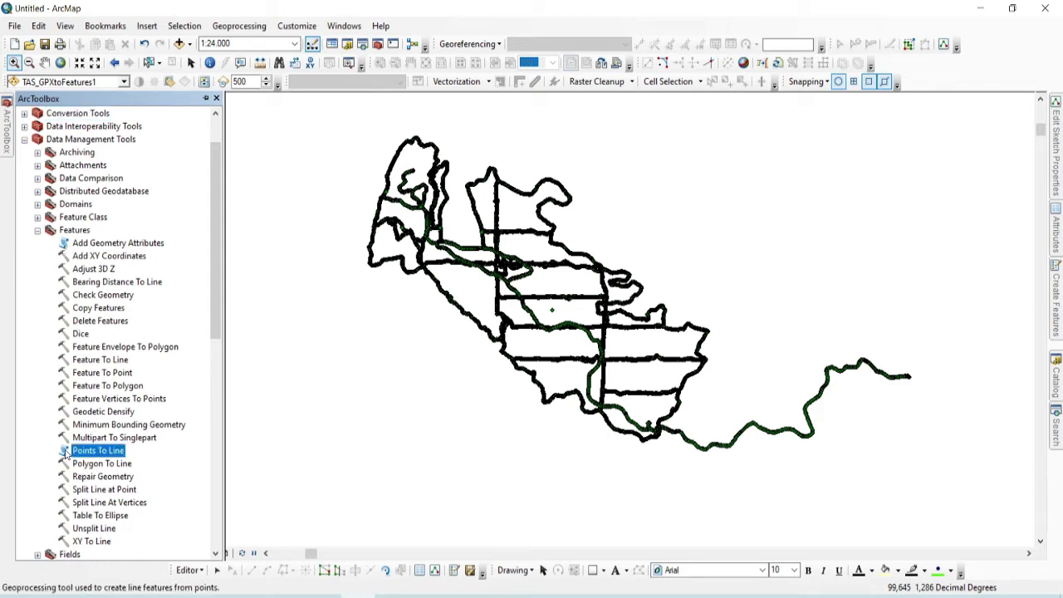
{"action": "double_click", "coordinate": [67, 454]}
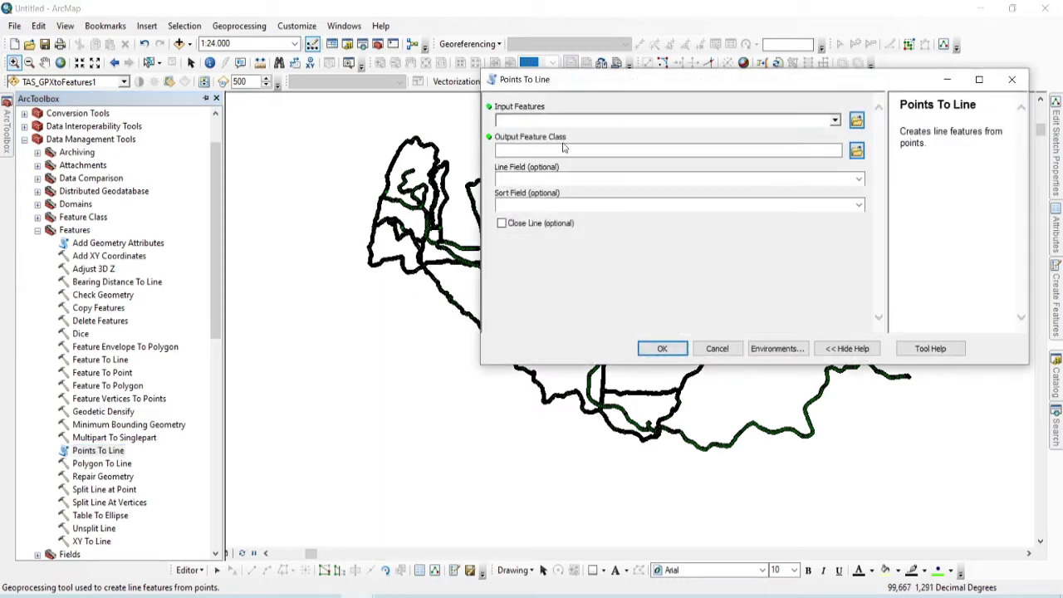
{"action": "left_click", "coordinate": [835, 121]}
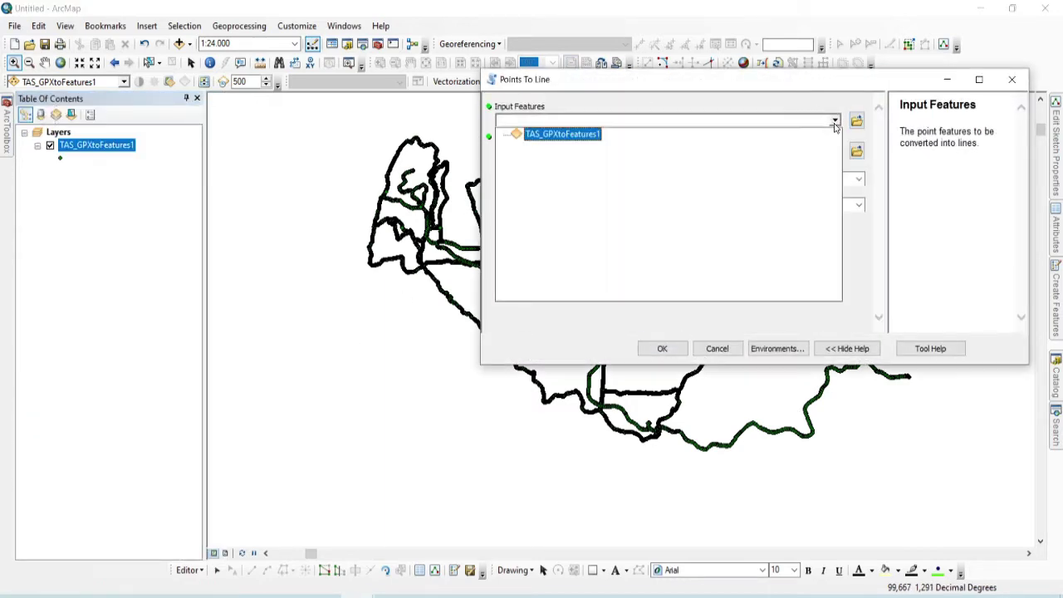
{"action": "left_click", "coordinate": [538, 135]}
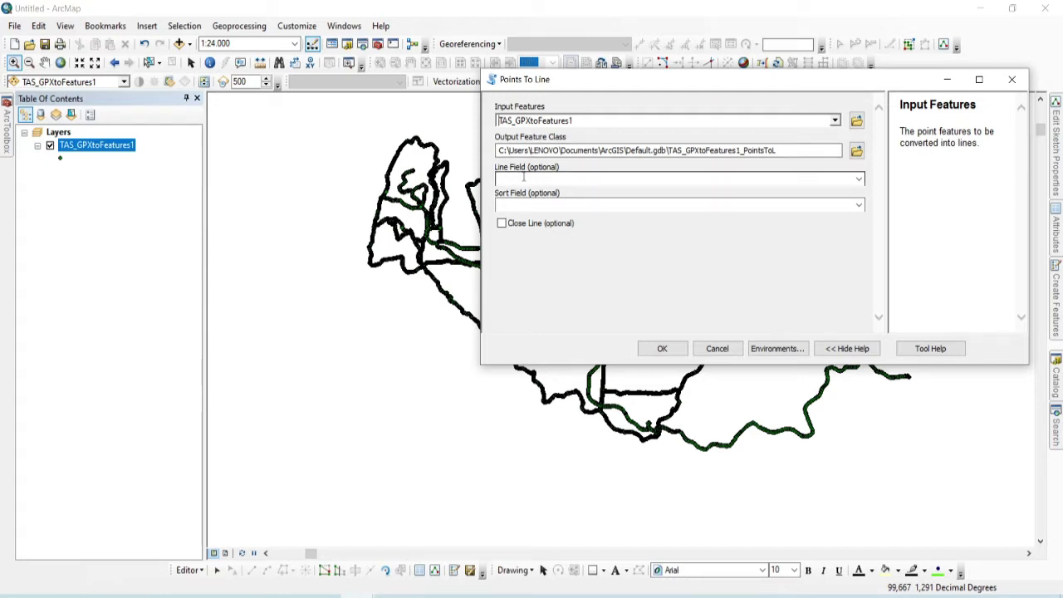
{"action": "left_click", "coordinate": [663, 349]}
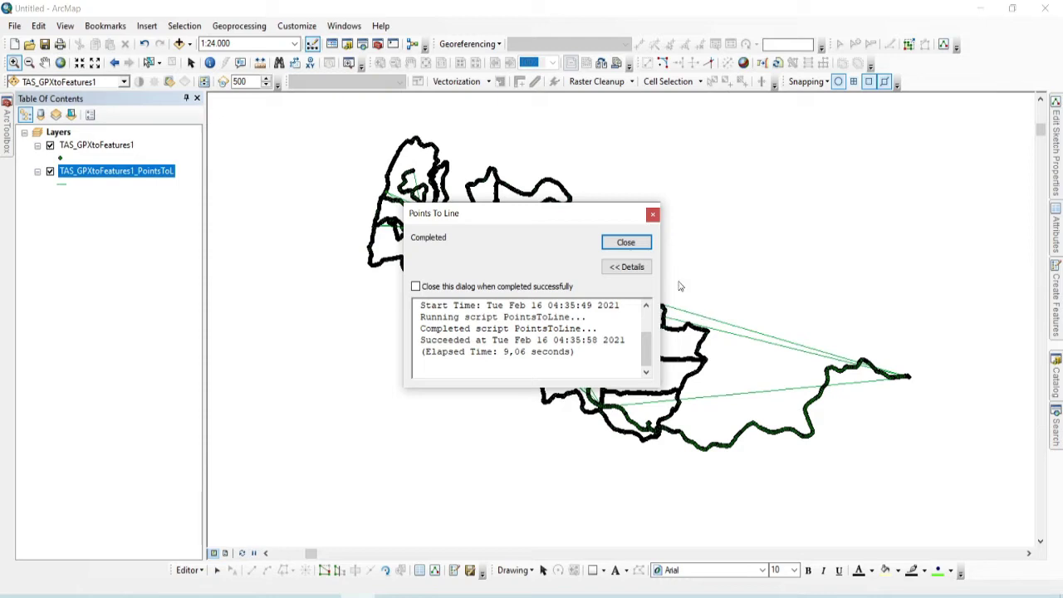
- Hide the TAS_GPXtoFeatures1 point layer and inspect the eastern tip of the converted lines, where the straight connectors meet
{"action": "left_click", "coordinate": [635, 244]}
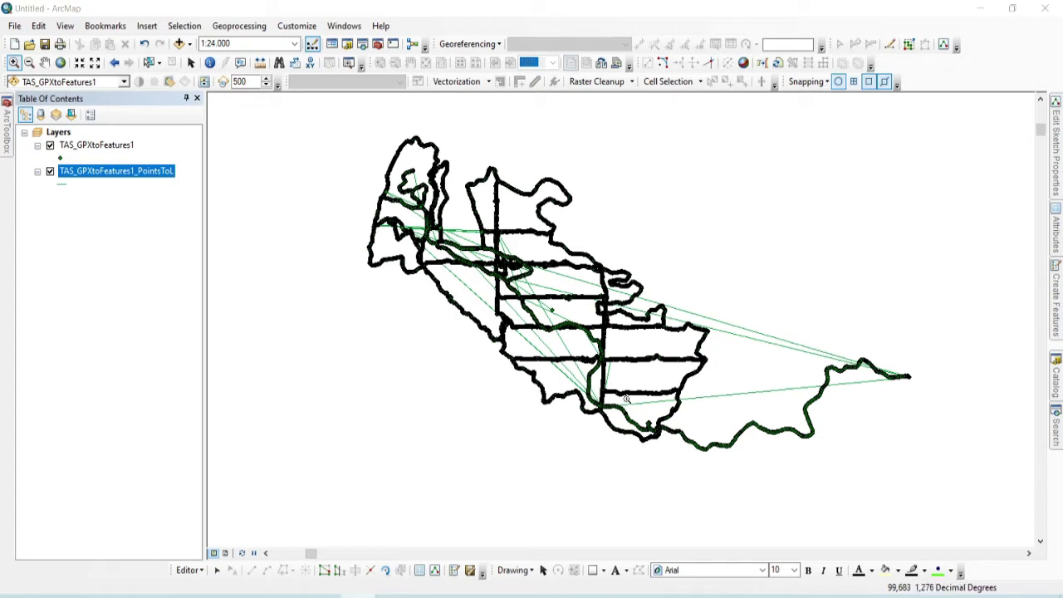
{"action": "left_click", "coordinate": [49, 146]}
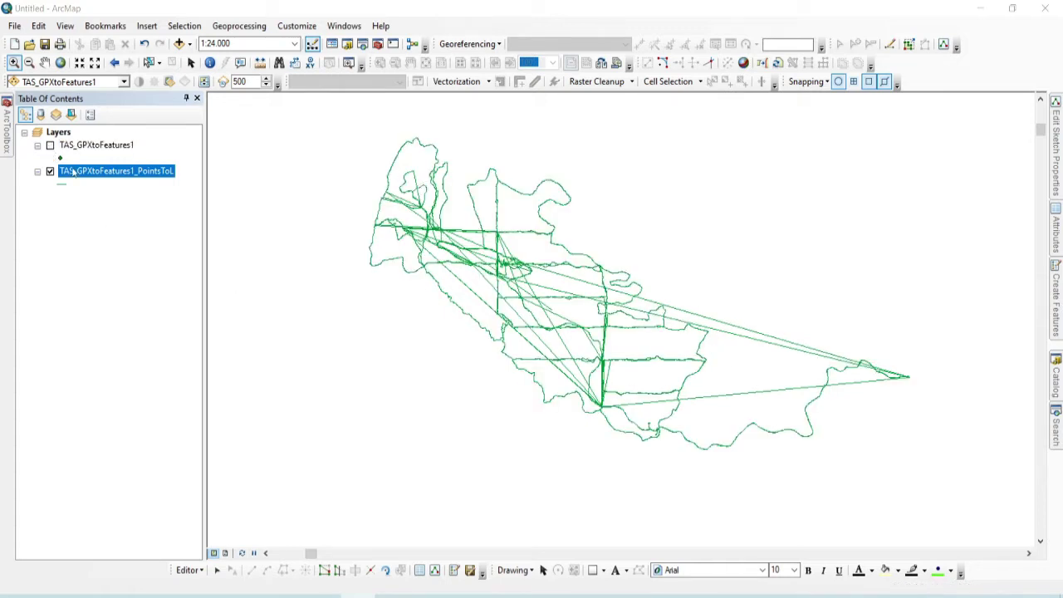
{"action": "scroll", "coordinate": [890, 378], "scroll_direction": "up", "scroll_amount": 3}
{"action": "scroll", "coordinate": [889, 379], "scroll_direction": "up", "scroll_amount": 2}
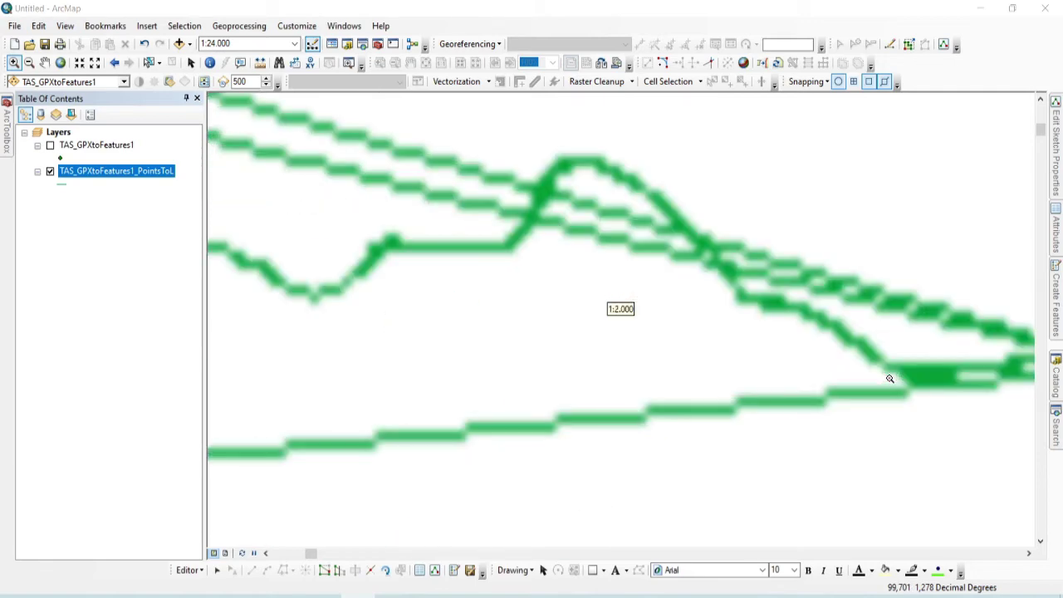
{"action": "scroll", "coordinate": [498, 329], "scroll_direction": "down", "scroll_amount": 2}
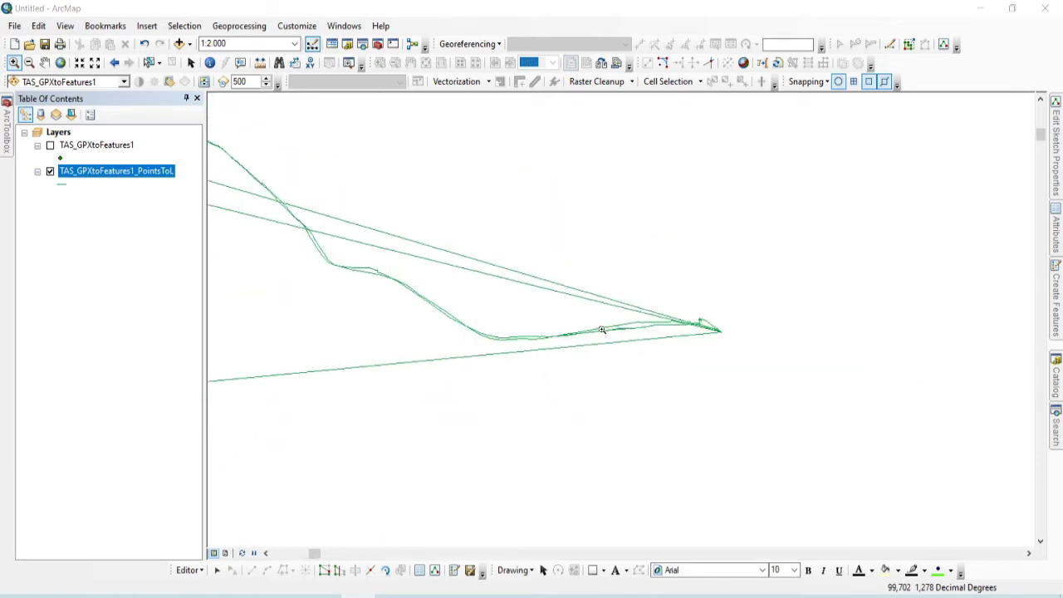
{"action": "scroll", "coordinate": [696, 307], "scroll_direction": "down", "scroll_amount": 1}
{"action": "scroll", "coordinate": [699, 305], "scroll_direction": "down", "scroll_amount": 1}
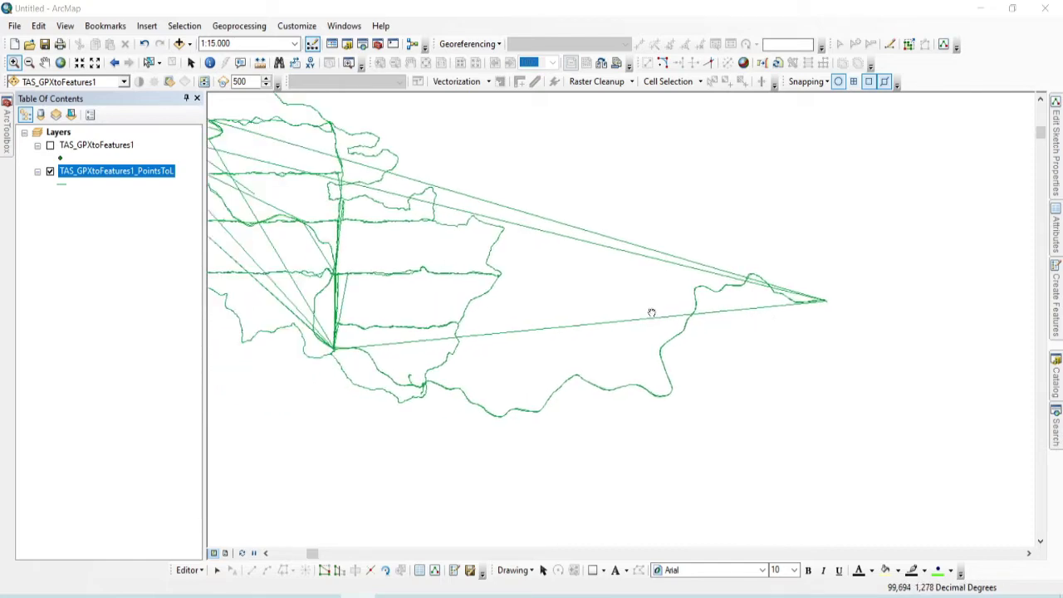
{"action": "scroll", "coordinate": [706, 337], "scroll_direction": "up", "scroll_amount": 2}
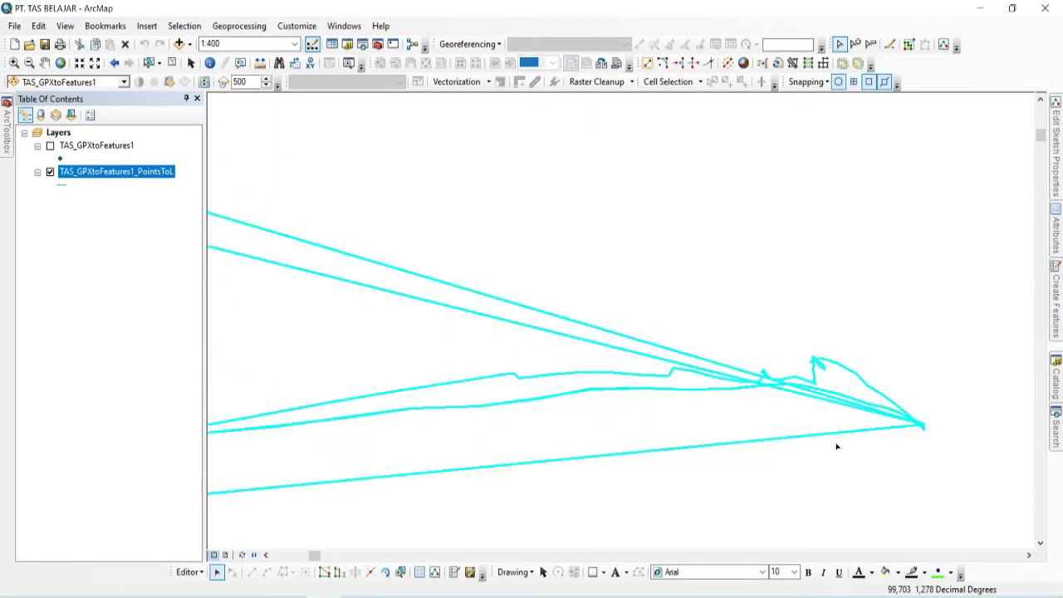
- Split the selected TAS_GPXtoFeatures1_PointsToL line just west of its eastern tip and select the pieces to check the cut
{"action": "left_click", "coordinate": [370, 575]}
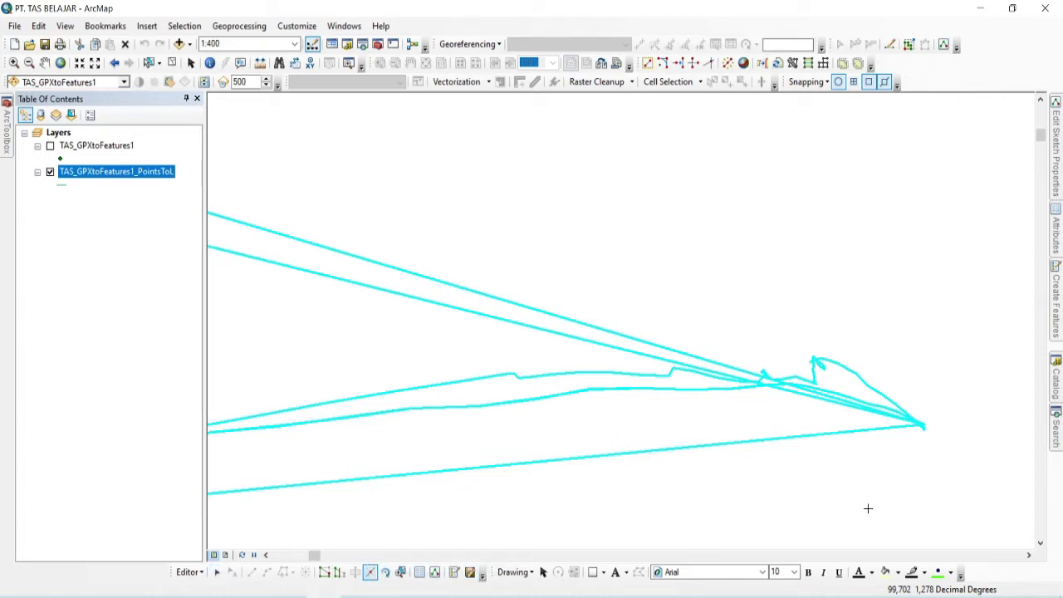
{"action": "left_click", "coordinate": [905, 426]}
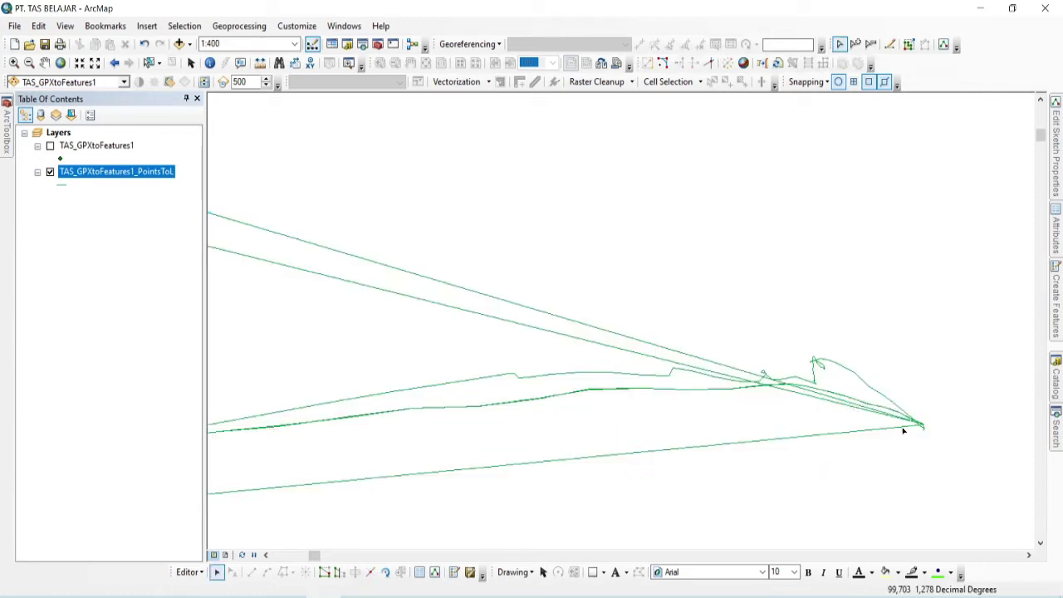
{"action": "left_click", "coordinate": [900, 431]}
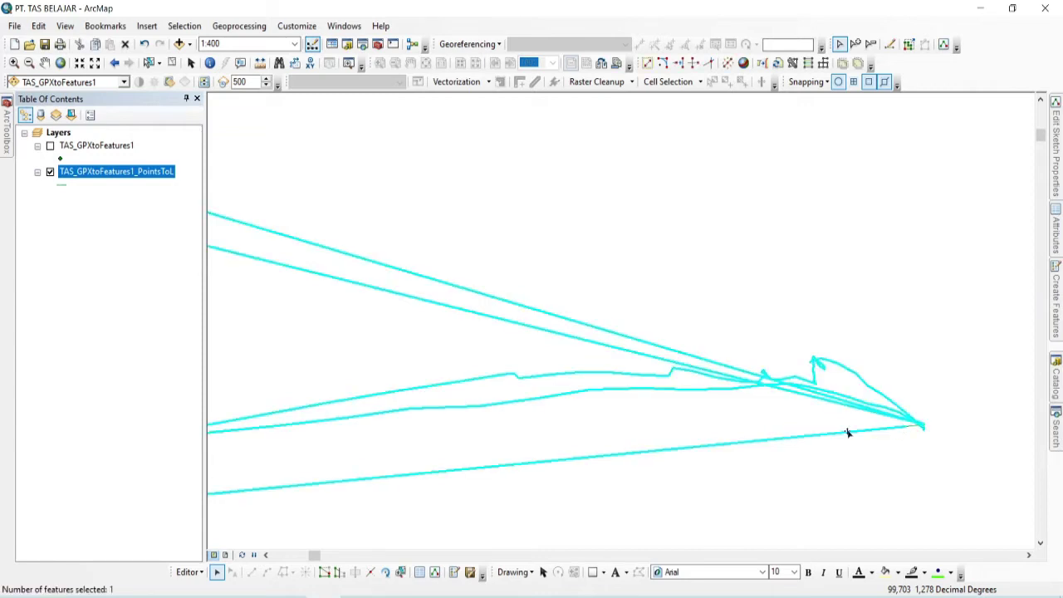
{"action": "left_click", "coordinate": [911, 427]}
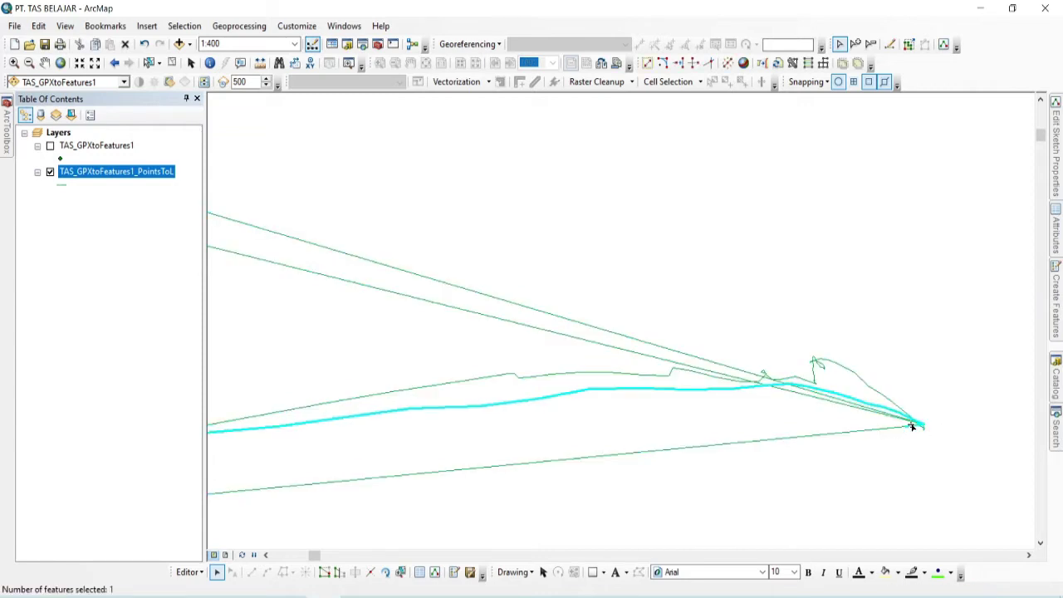
- Select the line still carrying the straight connectors, split it on a connector near the eastern tip, and select a resulting piece
{"action": "scroll", "coordinate": [975, 371], "scroll_direction": "up", "scroll_amount": 2}
{"action": "scroll", "coordinate": [974, 370], "scroll_direction": "down", "scroll_amount": 4}
{"action": "scroll", "coordinate": [978, 372], "scroll_direction": "down", "scroll_amount": 3}
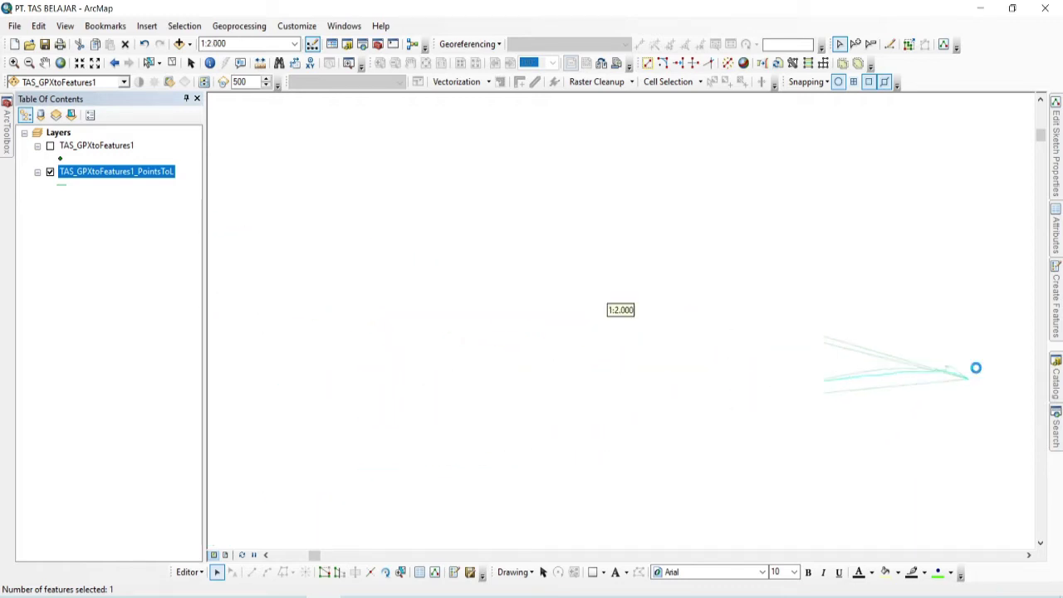
{"action": "scroll", "coordinate": [975, 371], "scroll_direction": "up", "scroll_amount": 4}
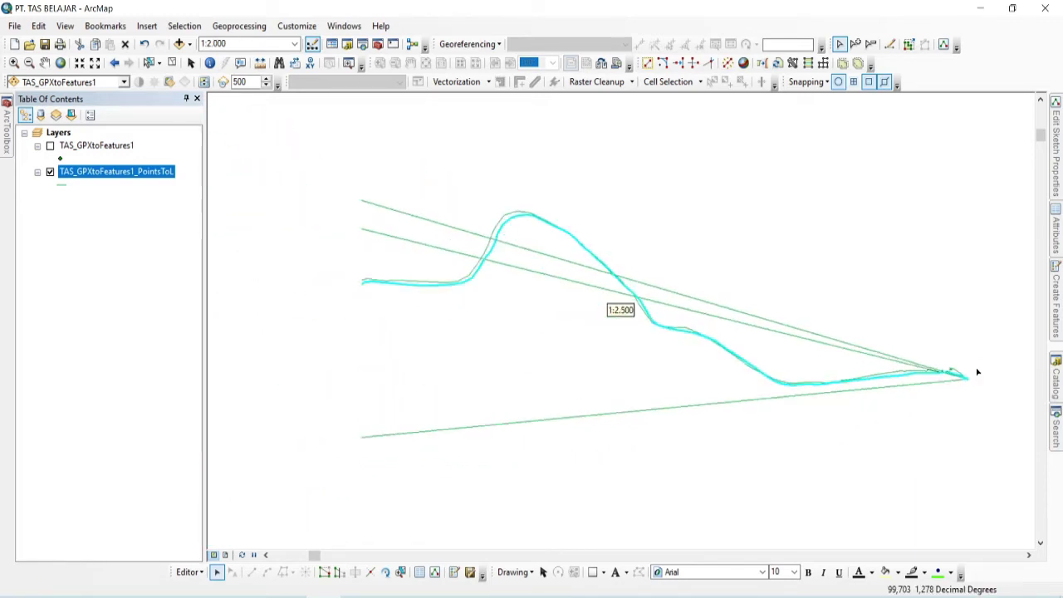
{"action": "left_click", "coordinate": [747, 365]}
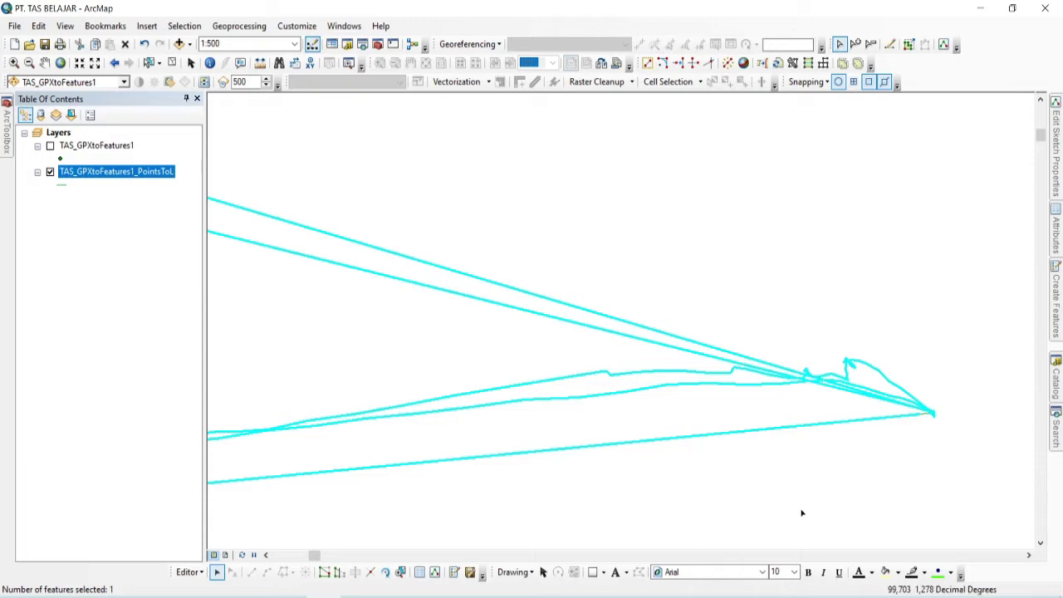
{"action": "left_click", "coordinate": [370, 571]}
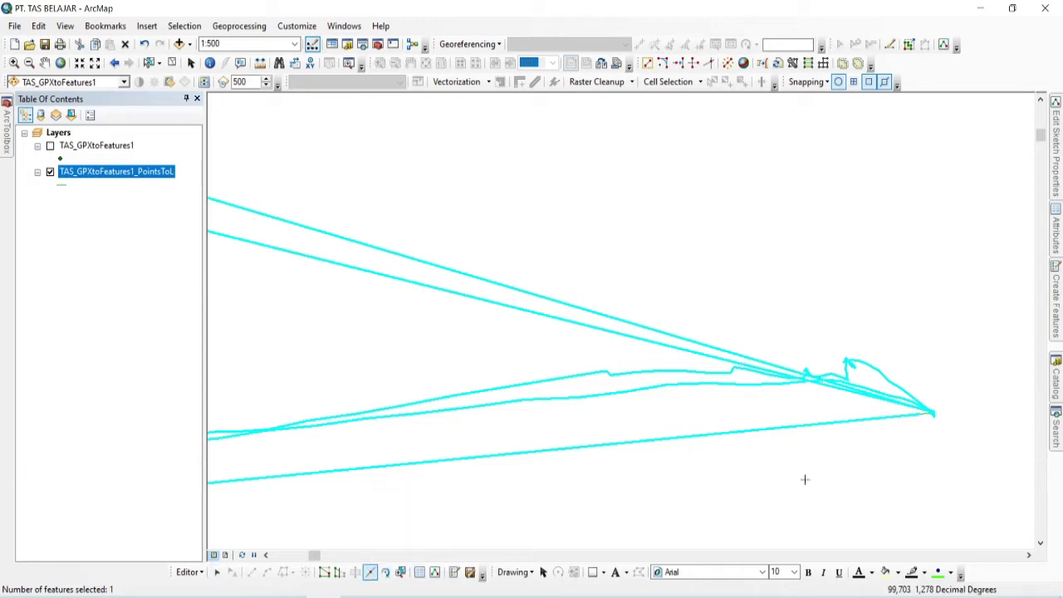
{"action": "left_click", "coordinate": [906, 404]}
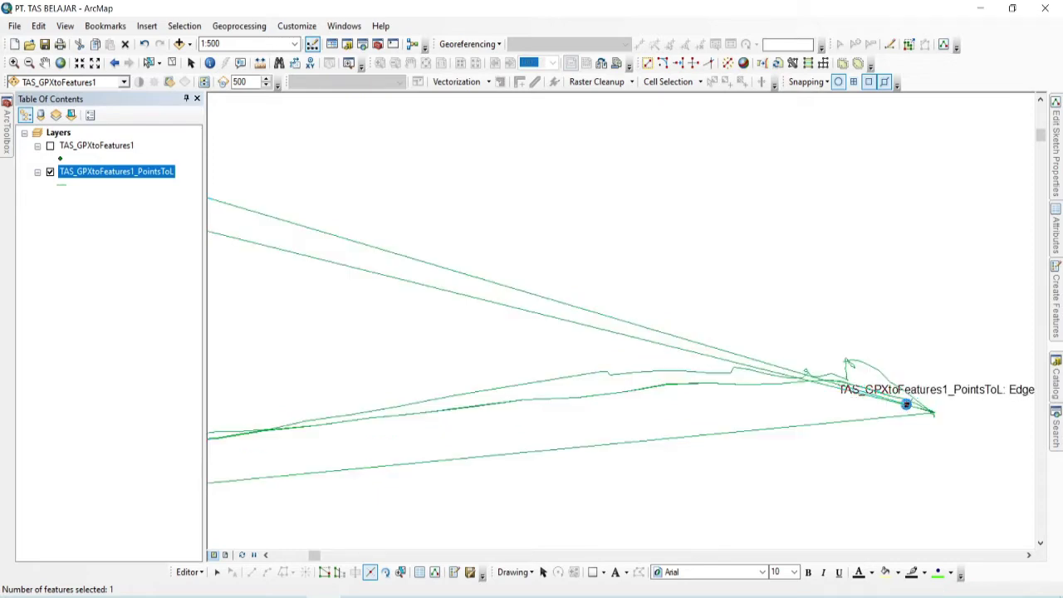
{"action": "left_click", "coordinate": [905, 404]}
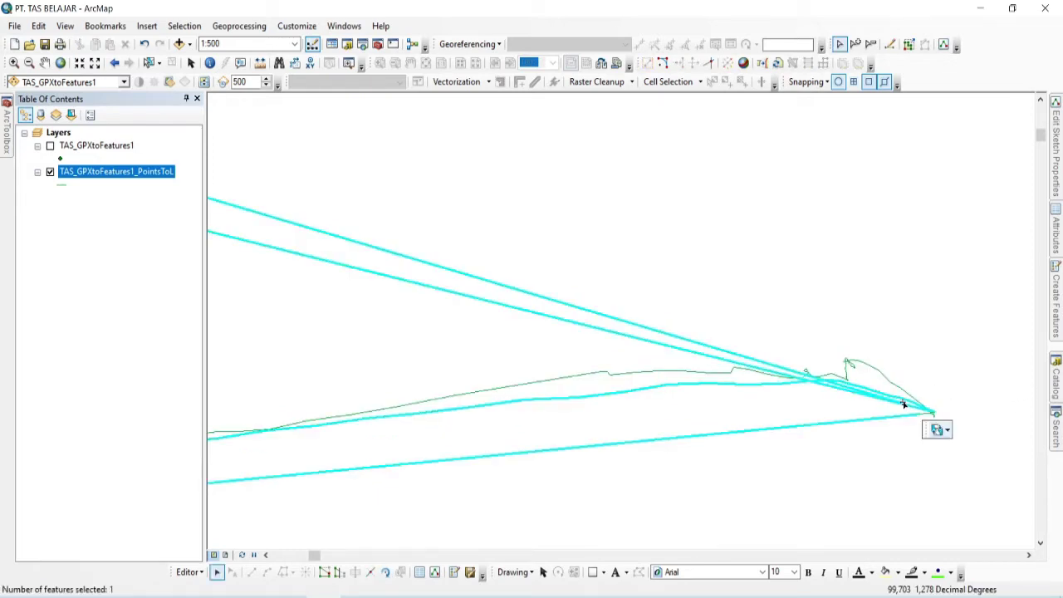
- Split the selected piece again just below the track, slightly farther west of the eastern tip
{"action": "left_click", "coordinate": [370, 573]}
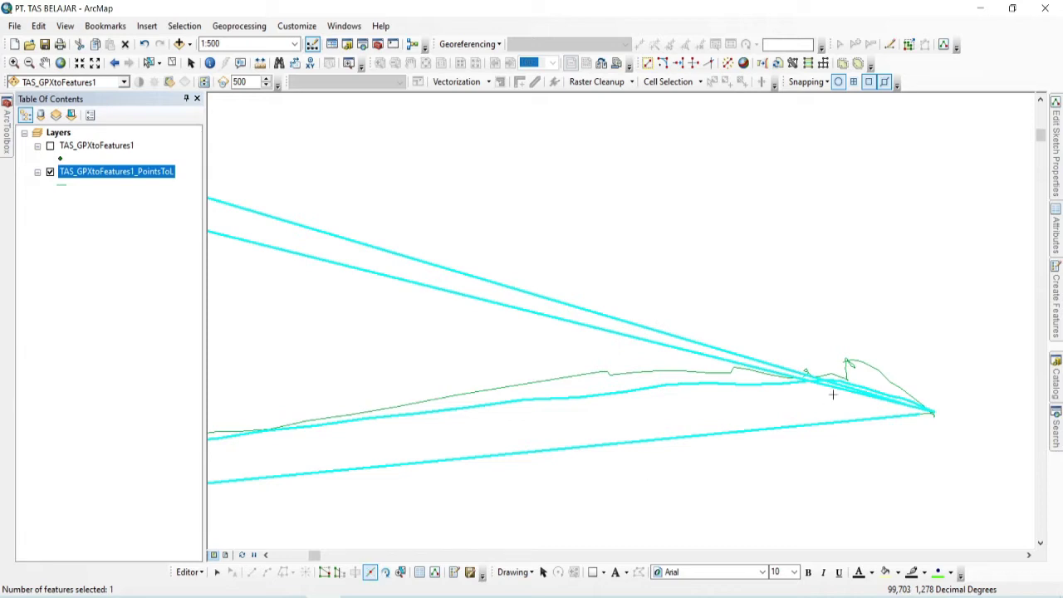
{"action": "left_click", "coordinate": [833, 394]}
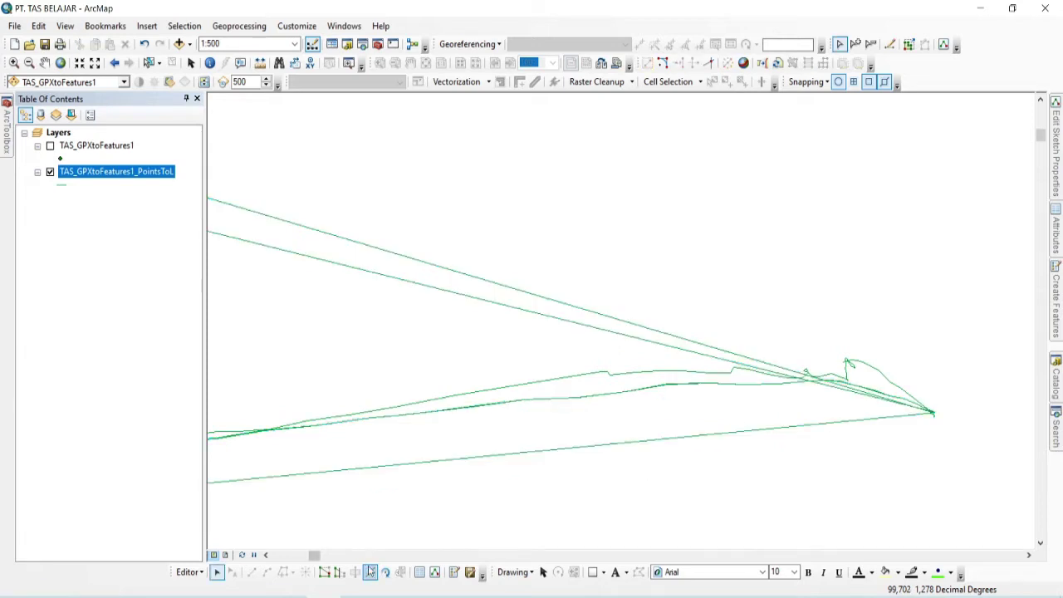
{"action": "left_click", "coordinate": [582, 327]}
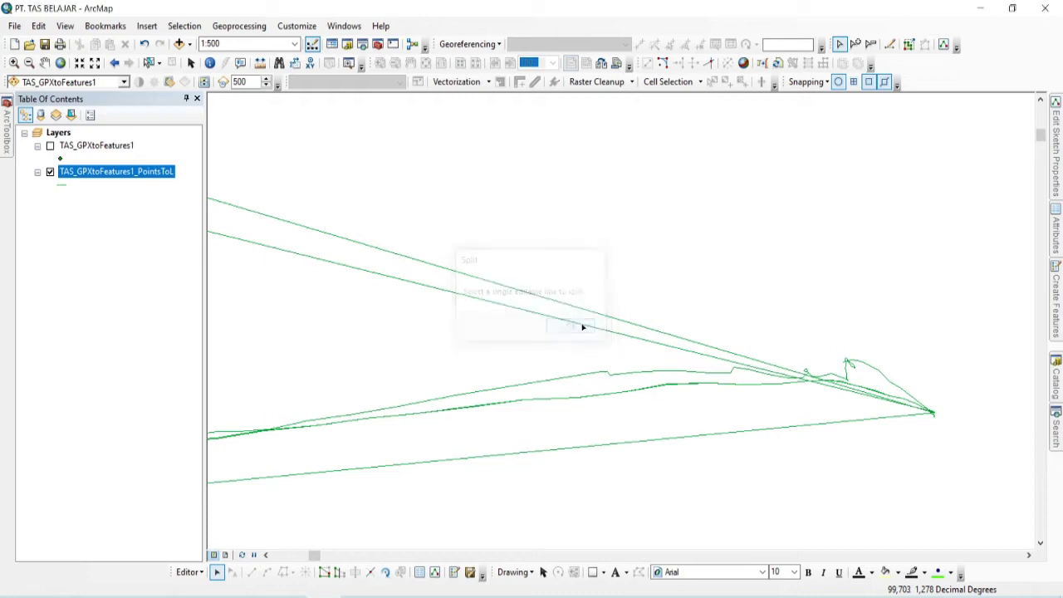
- Select the two long straight connectors and try to split them at the vertex near the eastern tip
{"action": "left_click", "coordinate": [894, 402]}
{"action": "left_click", "coordinate": [893, 401]}
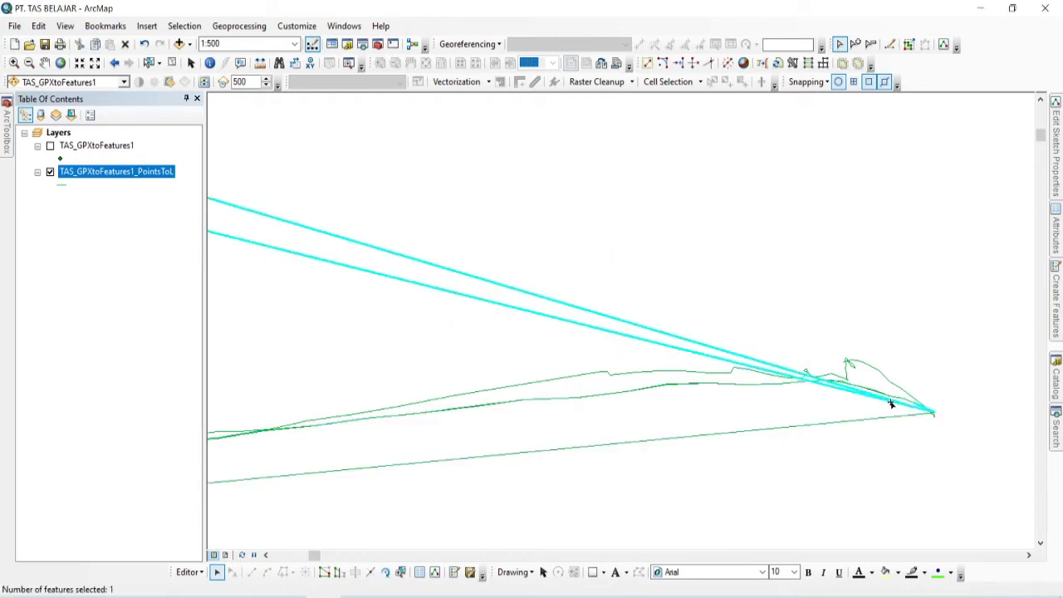
{"action": "left_click", "coordinate": [370, 571]}
{"action": "left_click", "coordinate": [906, 403]}
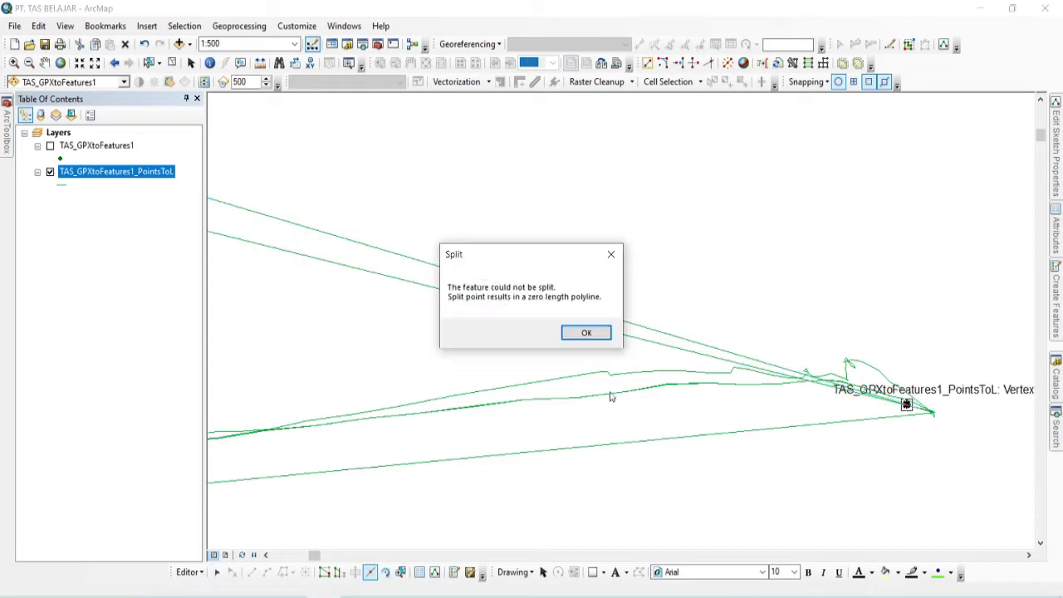
{"action": "left_click", "coordinate": [584, 331]}
- Split the connector line right beside the eastern tip, separating the short track piece, and select the two long connectors
{"action": "scroll", "coordinate": [914, 413], "scroll_direction": "down", "scroll_amount": 5}
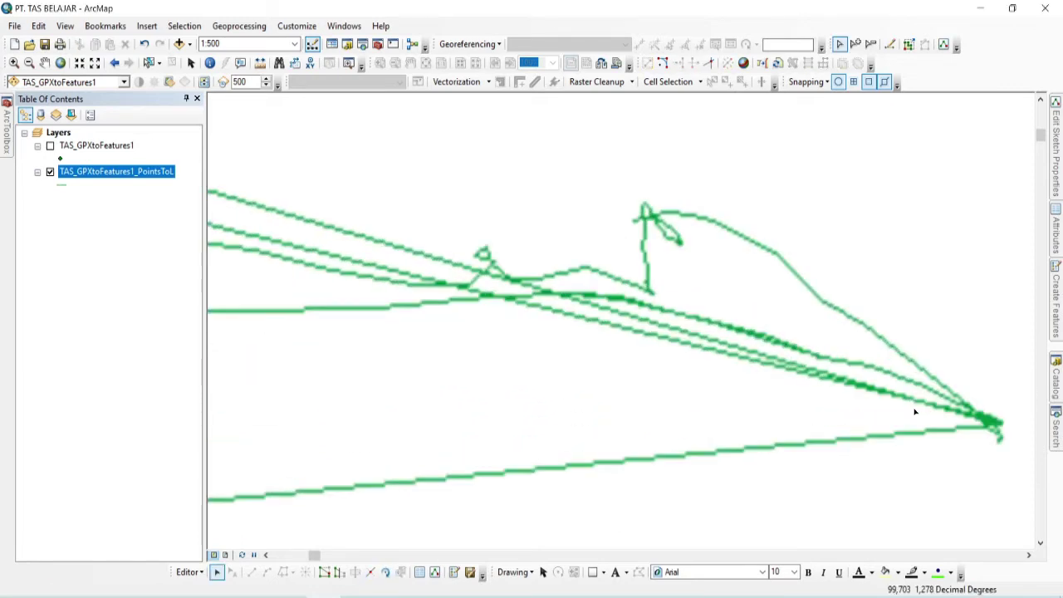
{"action": "scroll", "coordinate": [913, 410], "scroll_direction": "up", "scroll_amount": 1}
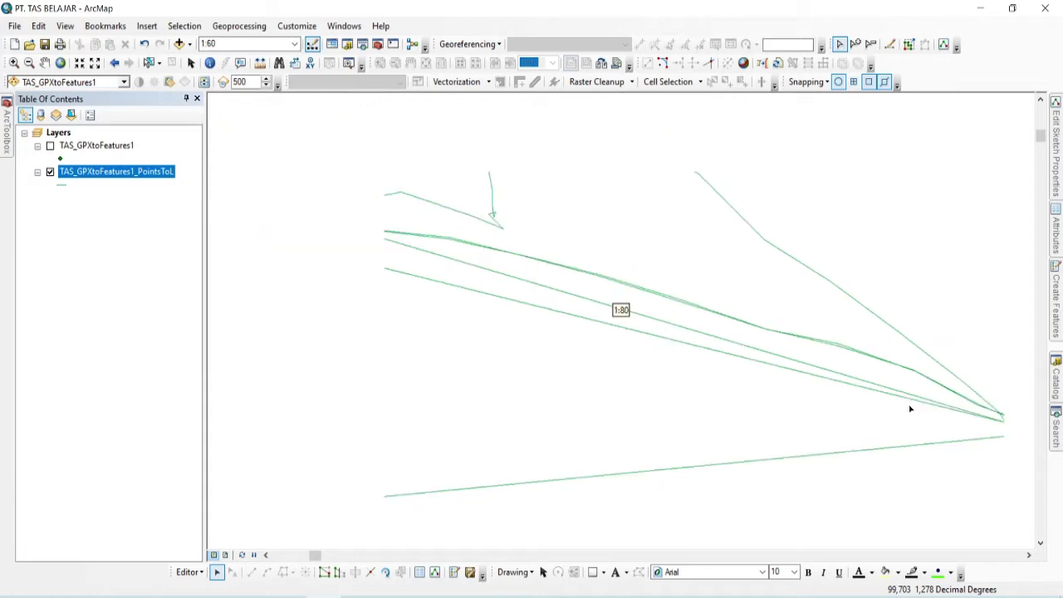
{"action": "left_click", "coordinate": [897, 401]}
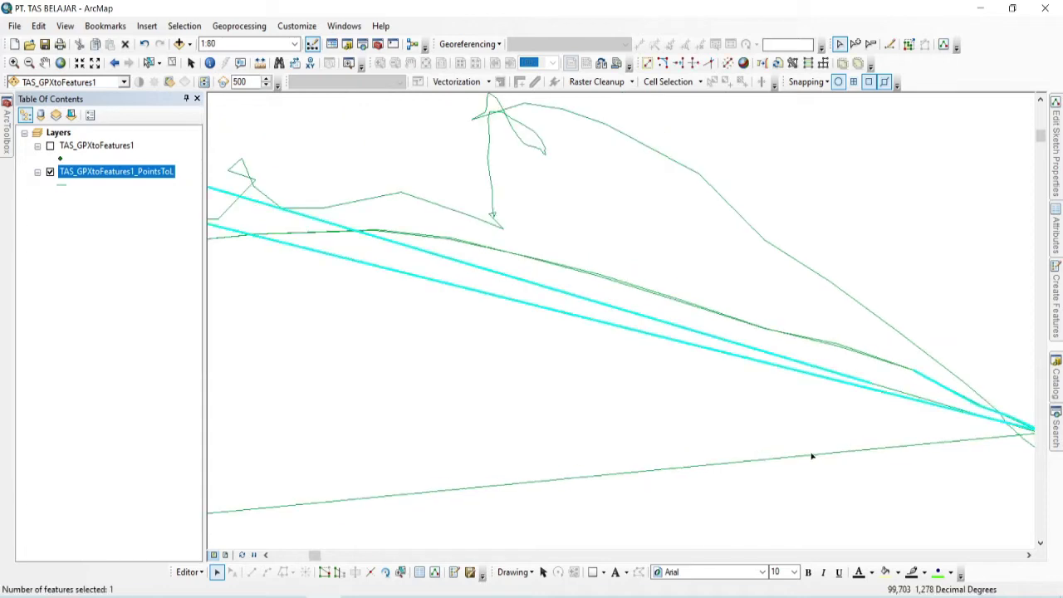
{"action": "left_click", "coordinate": [369, 571]}
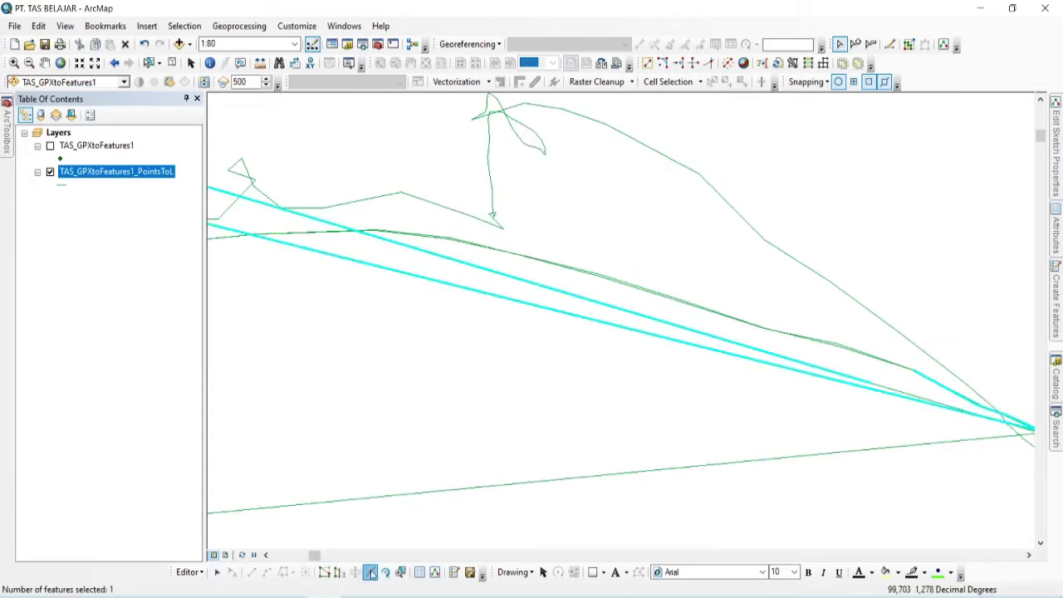
{"action": "left_click", "coordinate": [974, 415]}
{"action": "left_click", "coordinate": [963, 417]}
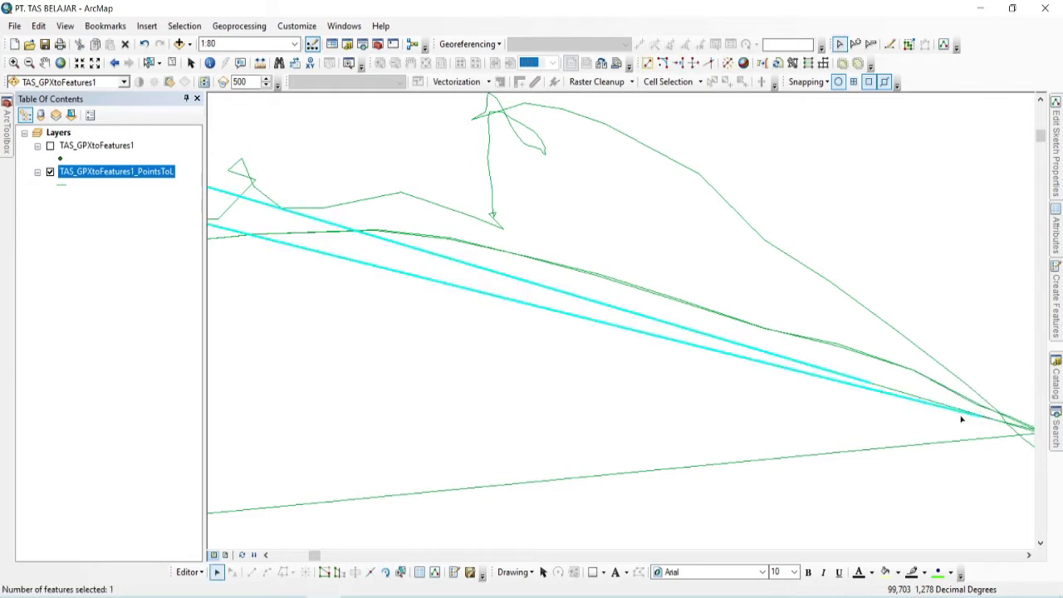
- Follow the two selected straight connectors westward to where they join the central road tracks
{"action": "scroll", "coordinate": [860, 380], "scroll_direction": "down", "scroll_amount": 5}
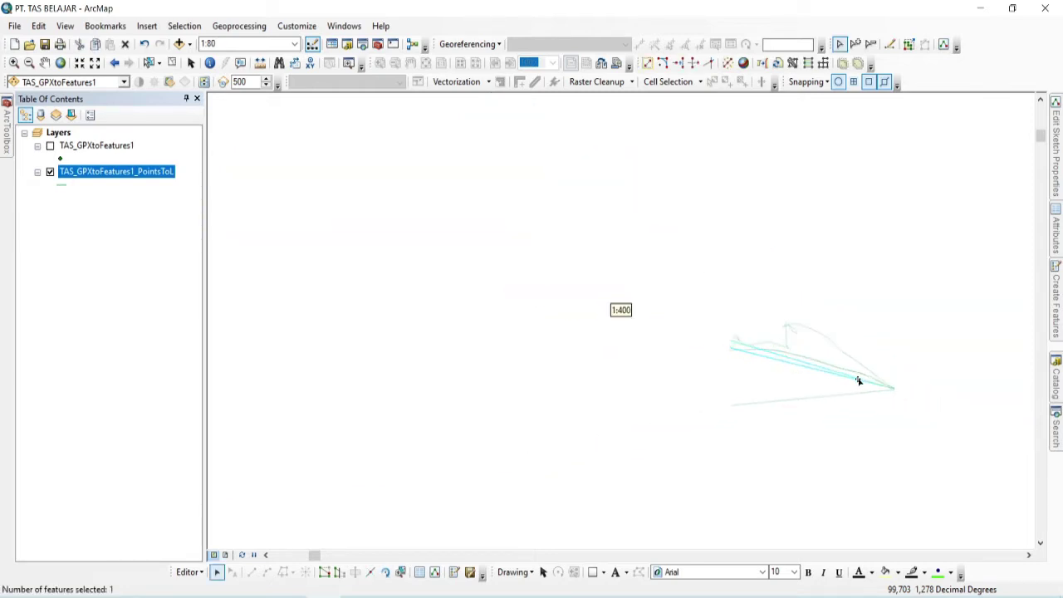
{"action": "scroll", "coordinate": [654, 341], "scroll_direction": "down", "scroll_amount": 5}
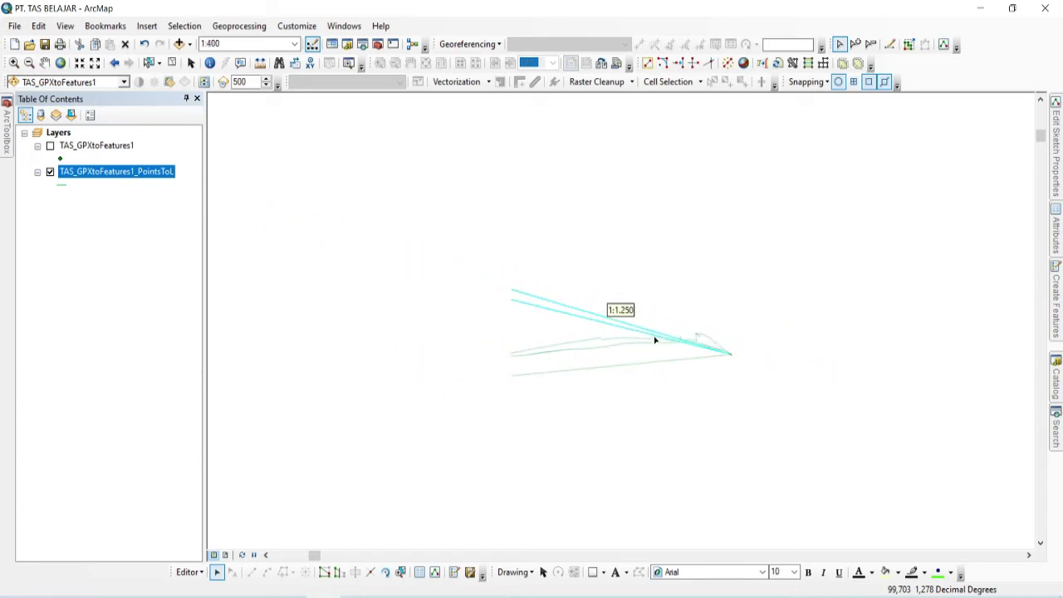
{"action": "left_click_drag", "start_coordinate": [363, 249], "coordinate": [1020, 380]}
{"action": "scroll", "coordinate": [646, 321], "scroll_direction": "down", "scroll_amount": 7}
{"action": "scroll", "coordinate": [646, 321], "scroll_direction": "down", "scroll_amount": 8}
{"action": "left_click_drag", "start_coordinate": [397, 268], "coordinate": [605, 336]}
{"action": "scroll", "coordinate": [641, 323], "scroll_direction": "up", "scroll_amount": 4}
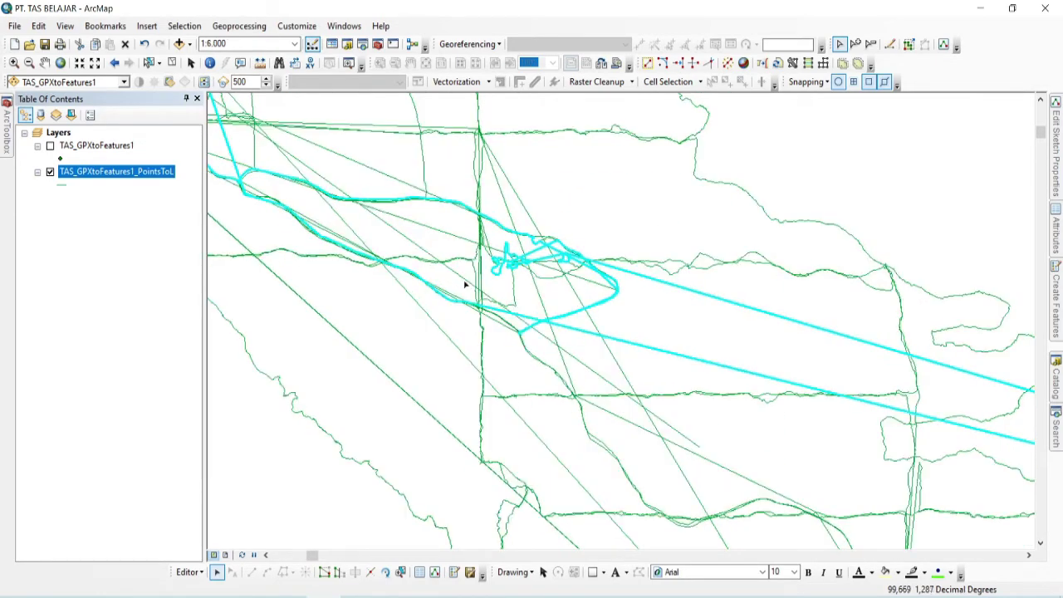
- Select the line containing the straight connector that runs east from the southern junction, and start the Split tool on it
{"action": "scroll", "coordinate": [719, 304], "scroll_direction": "down", "scroll_amount": 2}
{"action": "left_click_drag", "start_coordinate": [727, 452], "coordinate": [478, 233]}
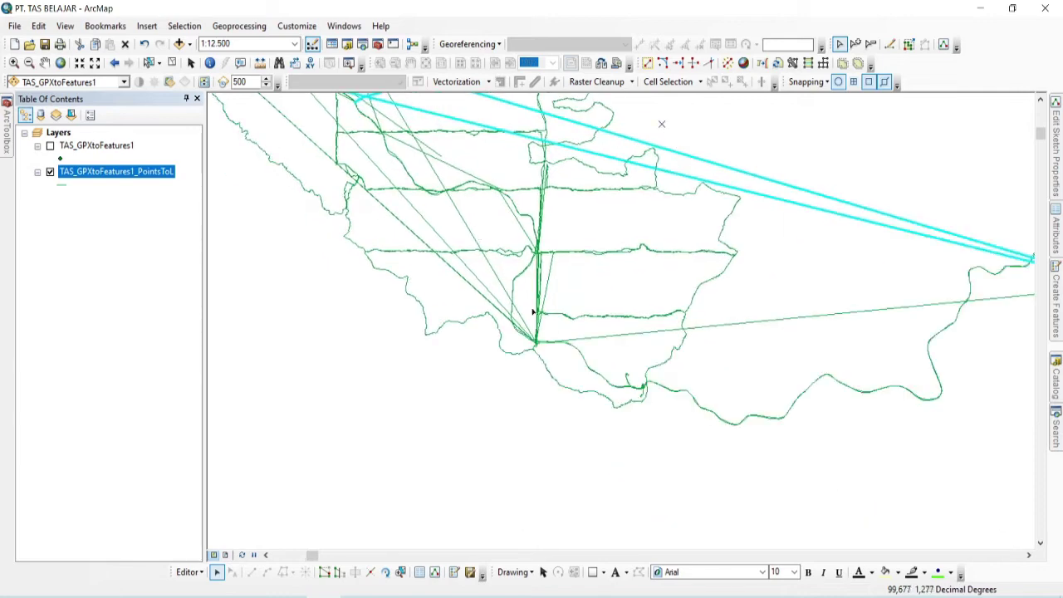
{"action": "left_click", "coordinate": [586, 341]}
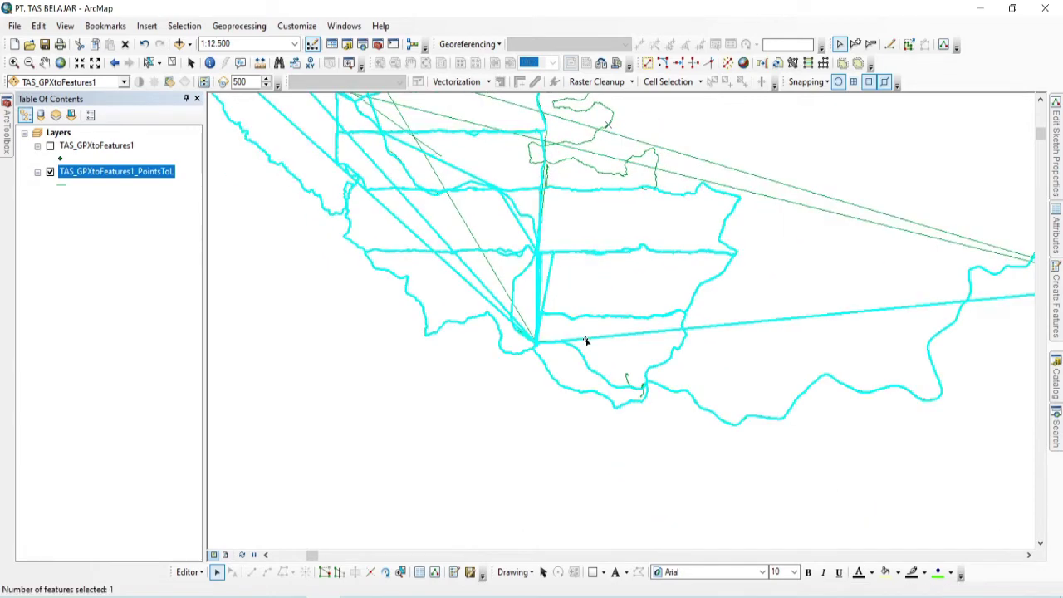
{"action": "scroll", "coordinate": [565, 347], "scroll_direction": "up", "scroll_amount": 4}
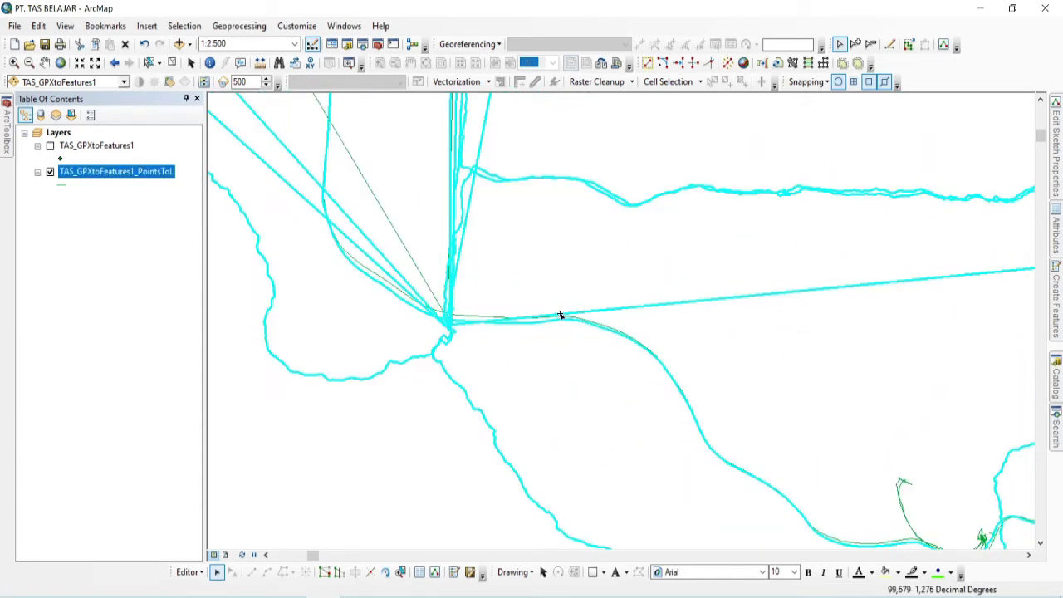
{"action": "left_click", "coordinate": [370, 572]}
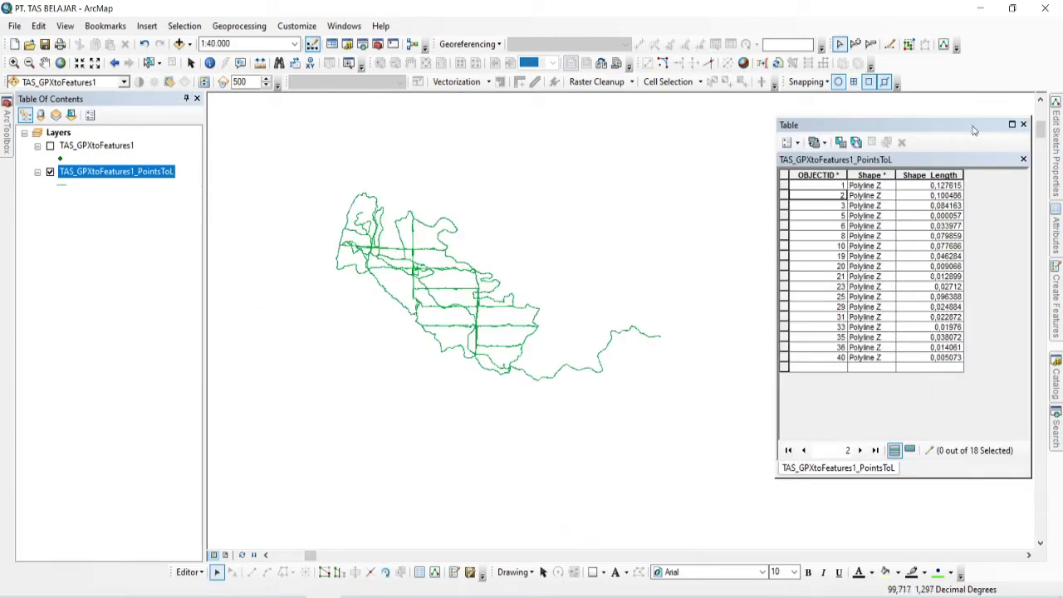
- Check the cleaned road network by selecting individual lines around the southeastern blocks and comparing them with the attribute table
{"action": "left_click", "coordinate": [1023, 123]}
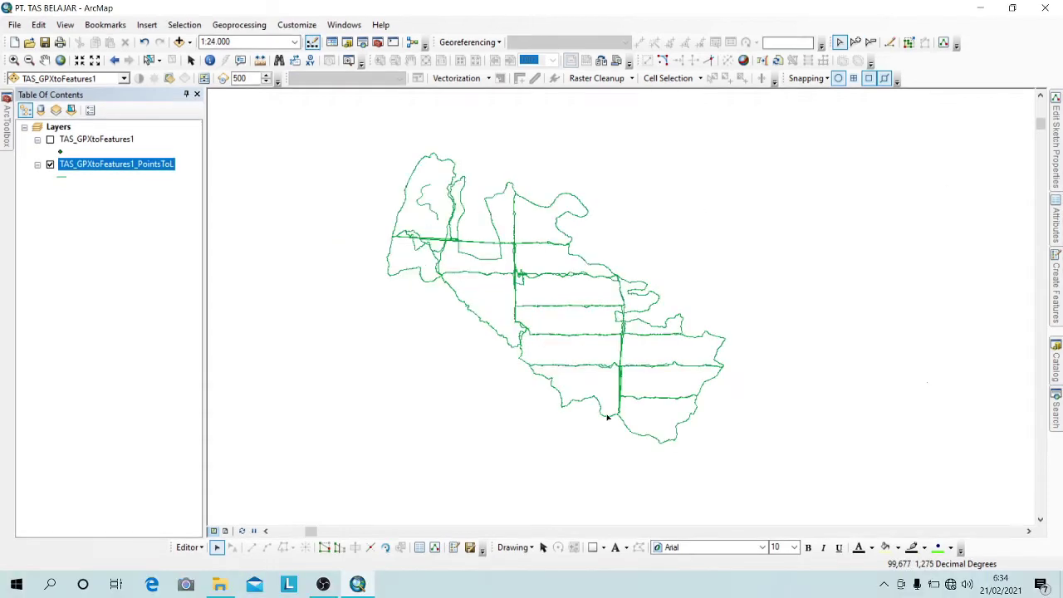
{"action": "scroll", "coordinate": [618, 407], "scroll_direction": "up", "scroll_amount": 3}
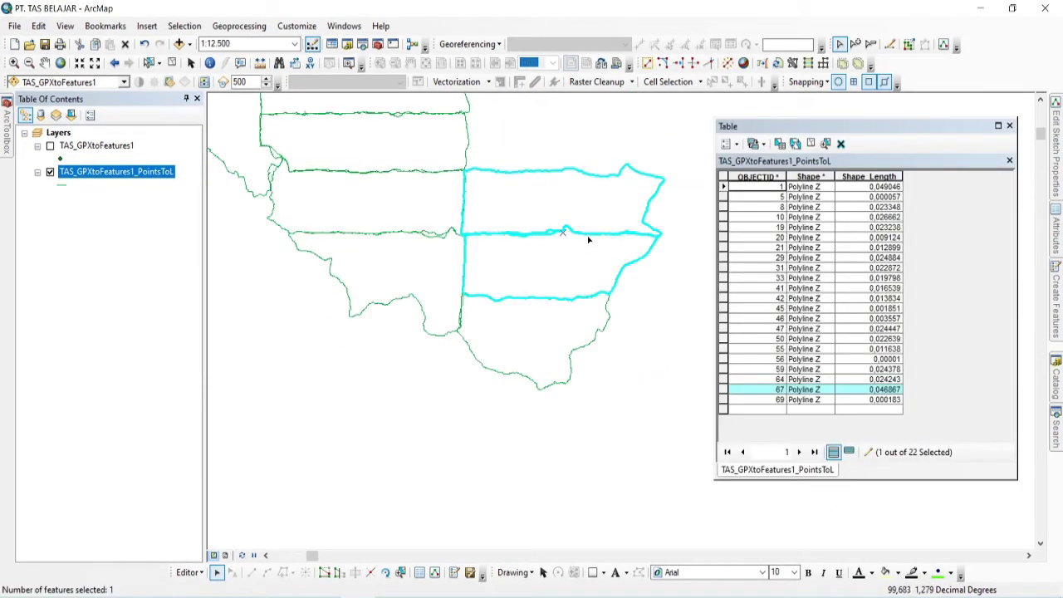
{"action": "scroll", "coordinate": [526, 235], "scroll_direction": "down", "scroll_amount": 2}
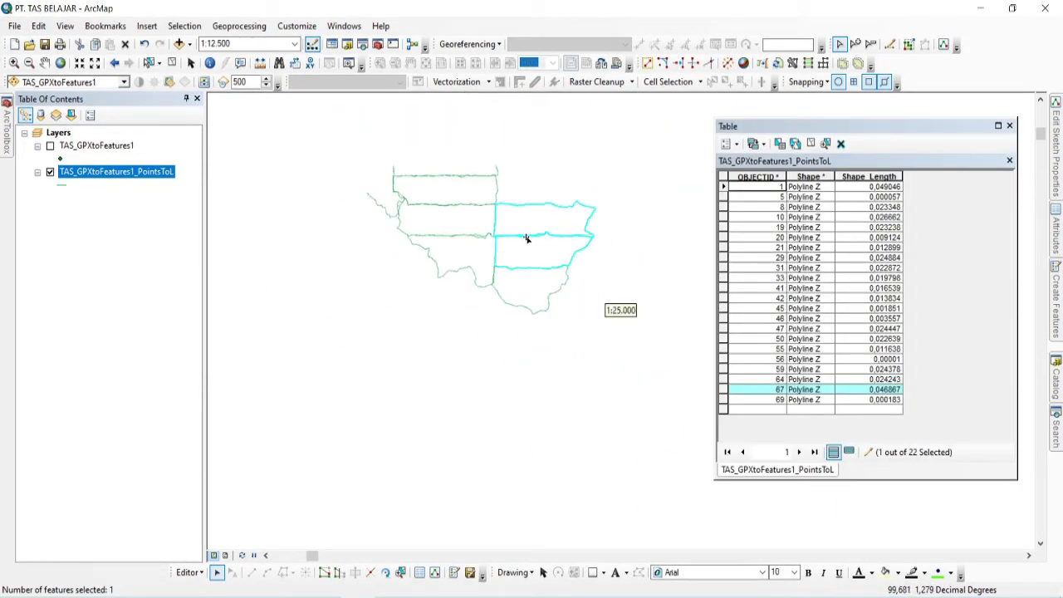
{"action": "left_click_drag", "start_coordinate": [496, 236], "coordinate": [497, 323]}
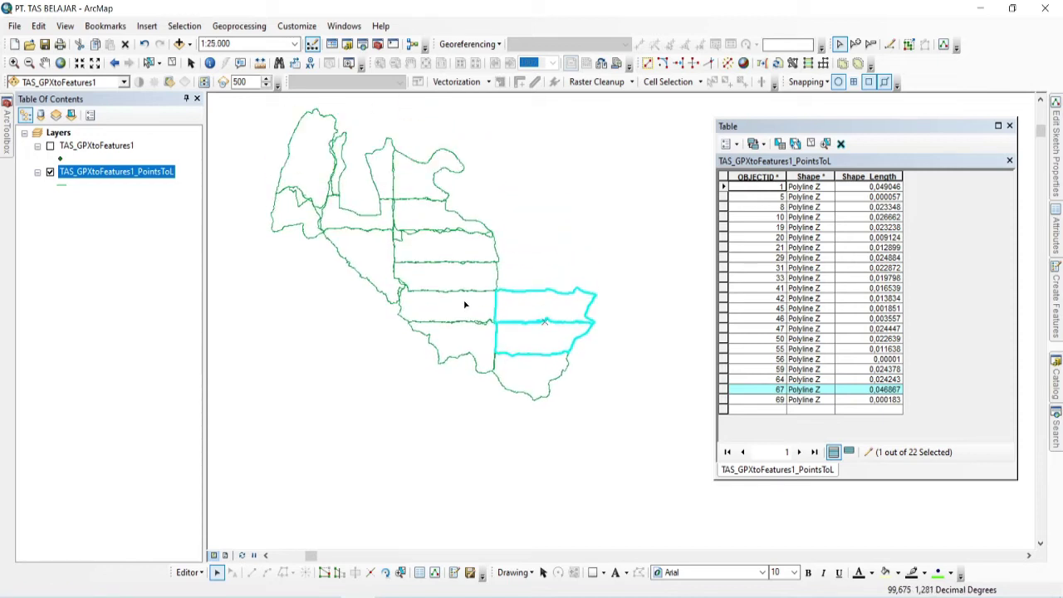
{"action": "left_click", "coordinate": [508, 365]}
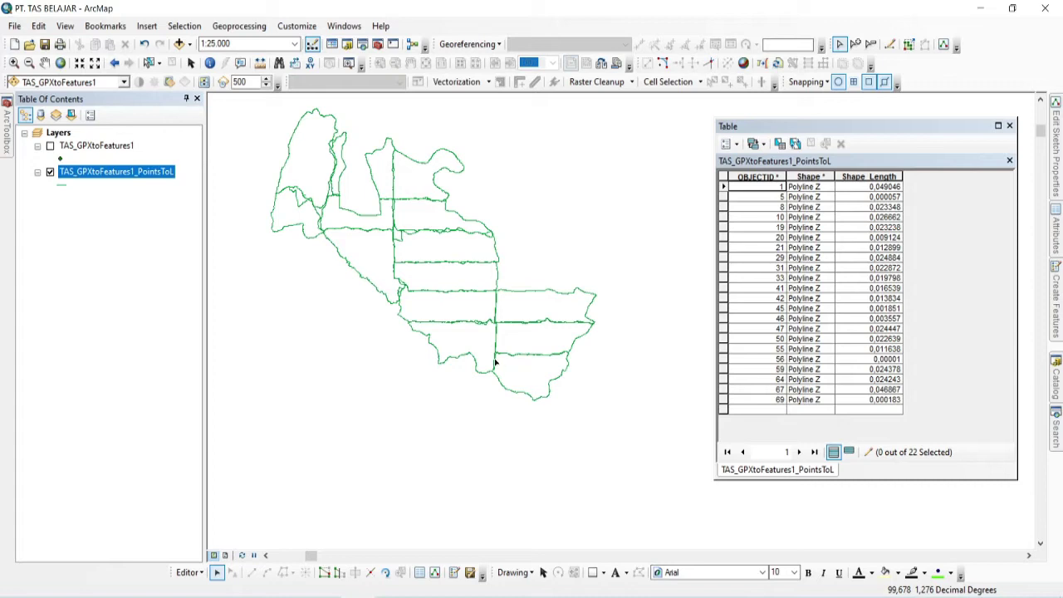
{"action": "left_click", "coordinate": [495, 363]}
{"action": "left_click", "coordinate": [501, 384]}
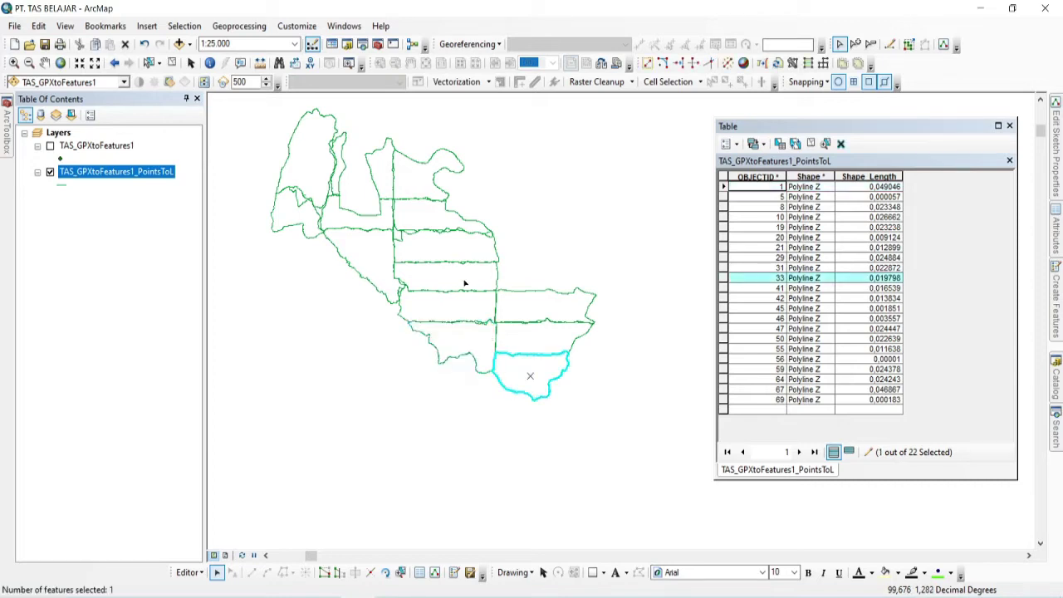
{"action": "scroll", "coordinate": [474, 351], "scroll_direction": "down", "scroll_amount": 1}
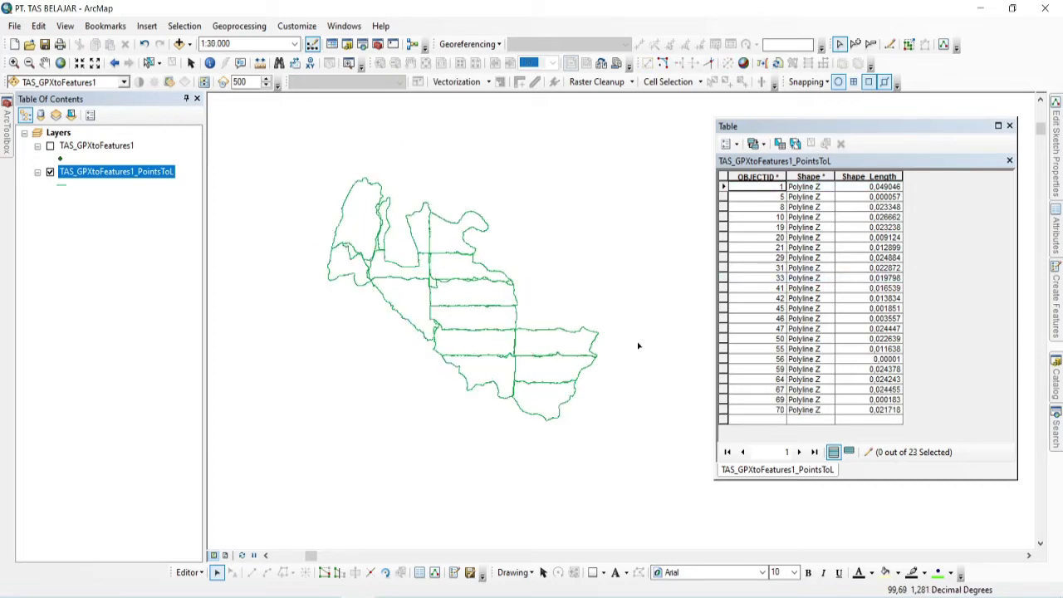
- Close the attribute table, save the line edits and stop the editing session
{"action": "left_click", "coordinate": [1009, 125]}
{"action": "left_click", "coordinate": [187, 572]}
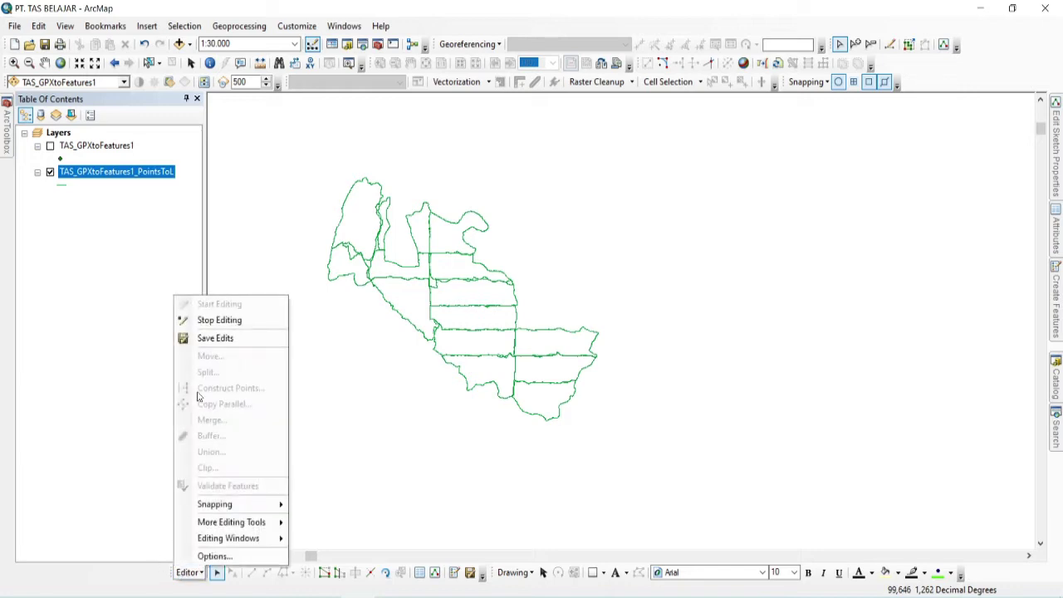
{"action": "left_click", "coordinate": [221, 342]}
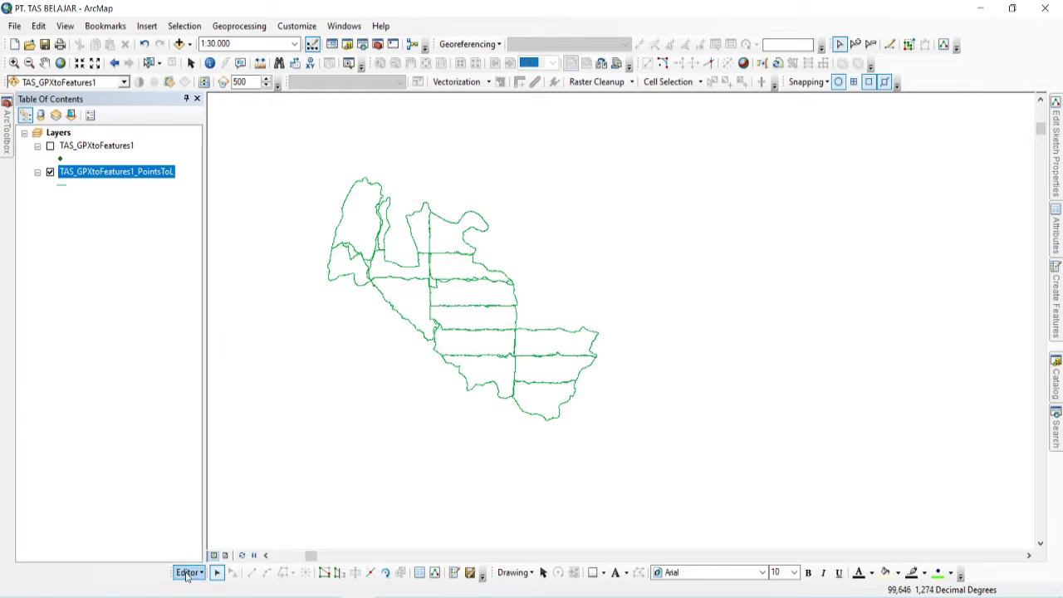
{"action": "left_click", "coordinate": [188, 572]}
{"action": "left_click", "coordinate": [221, 321]}
{"action": "left_click_drag", "start_coordinate": [375, 289], "coordinate": [441, 301]}
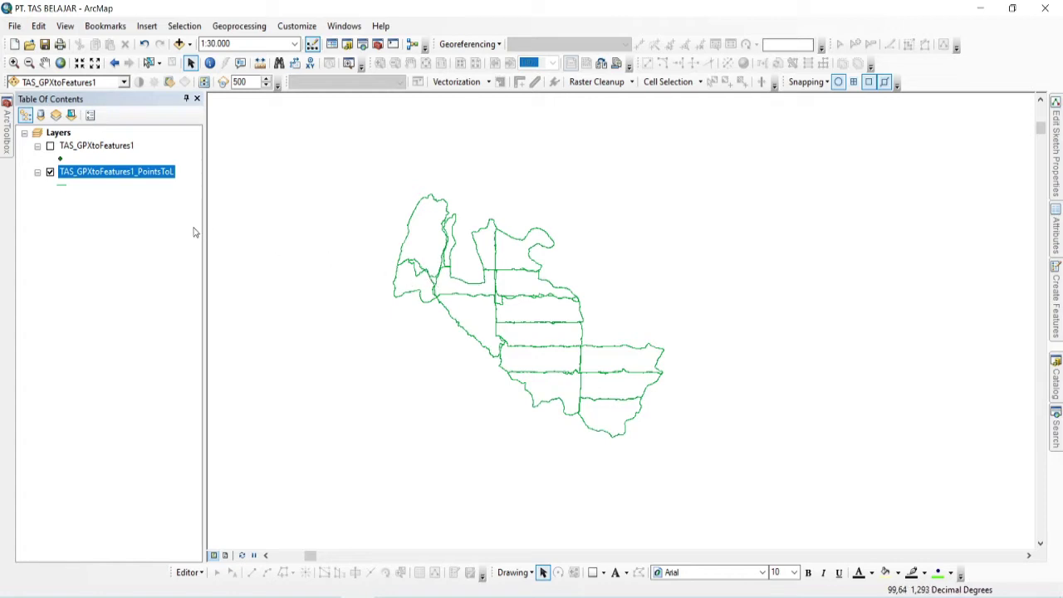
- Locate the Feature To Polygon tool in the Features toolset of Data Management Tools
{"action": "left_click", "coordinate": [8, 142]}
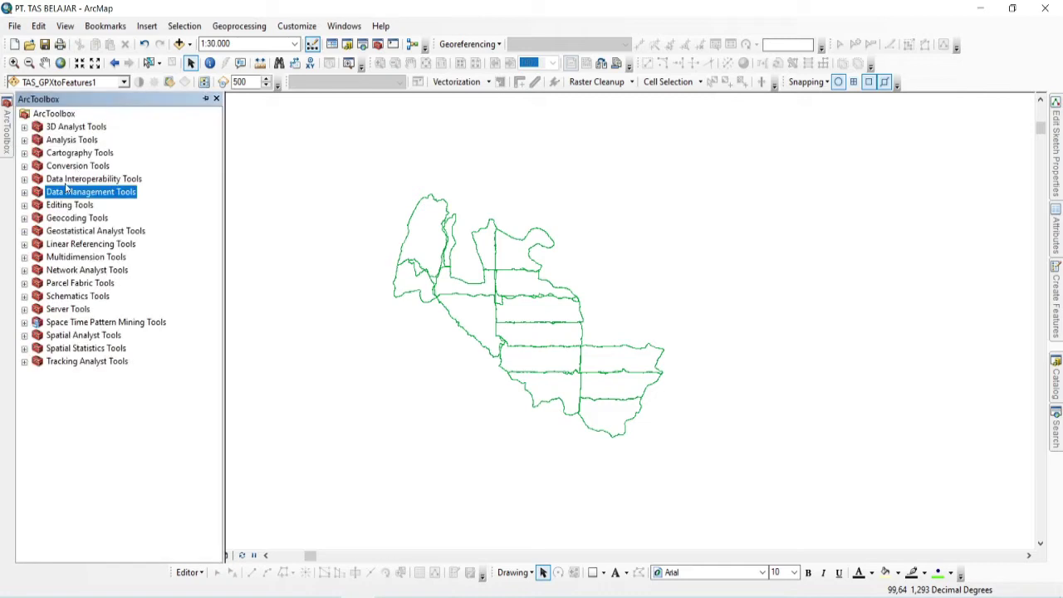
{"action": "left_click", "coordinate": [24, 192]}
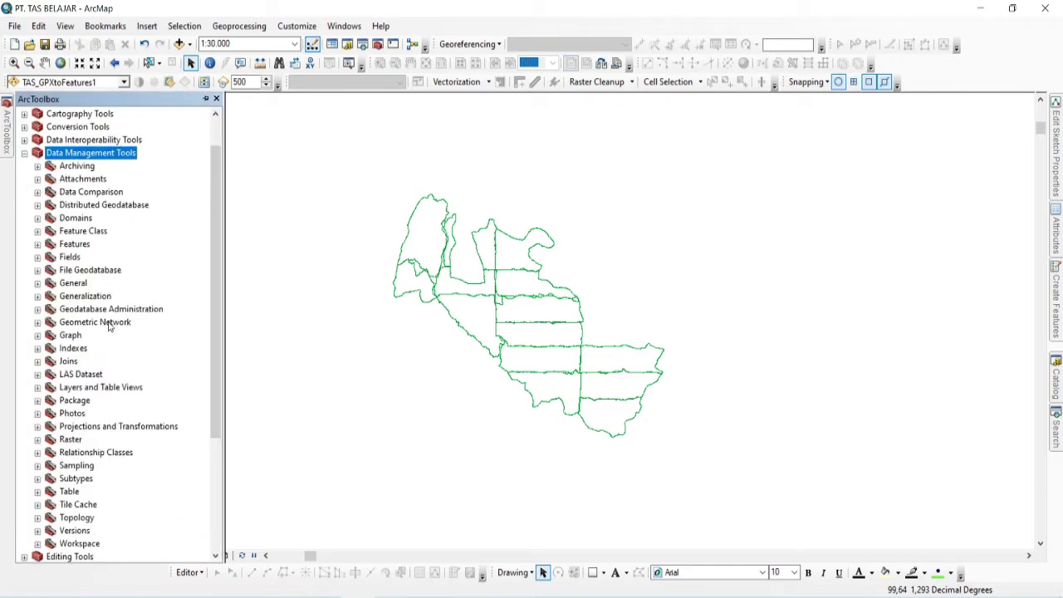
{"action": "left_click", "coordinate": [37, 244]}
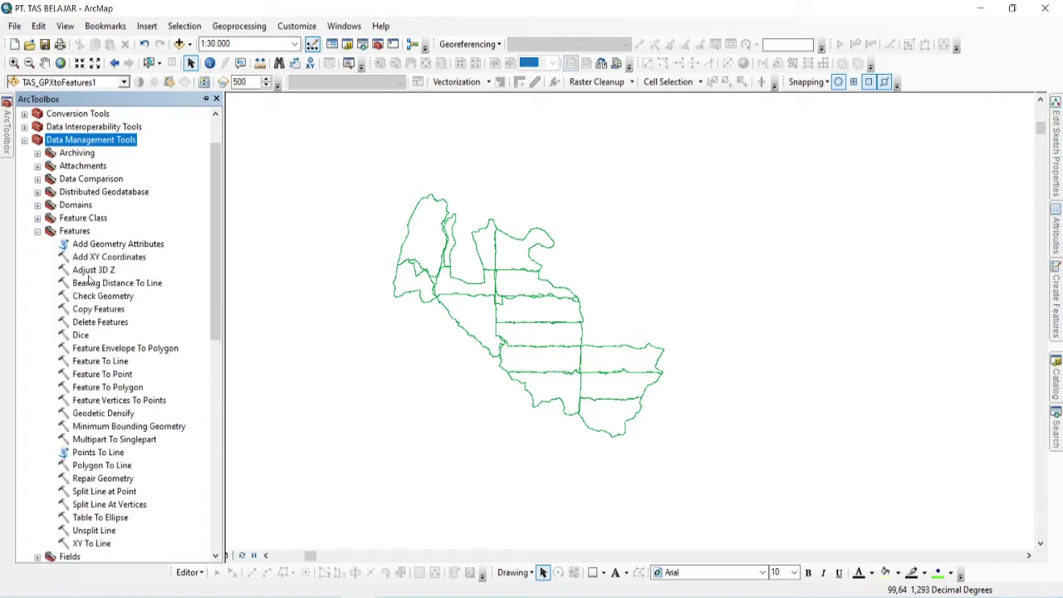
{"action": "left_click", "coordinate": [94, 391]}
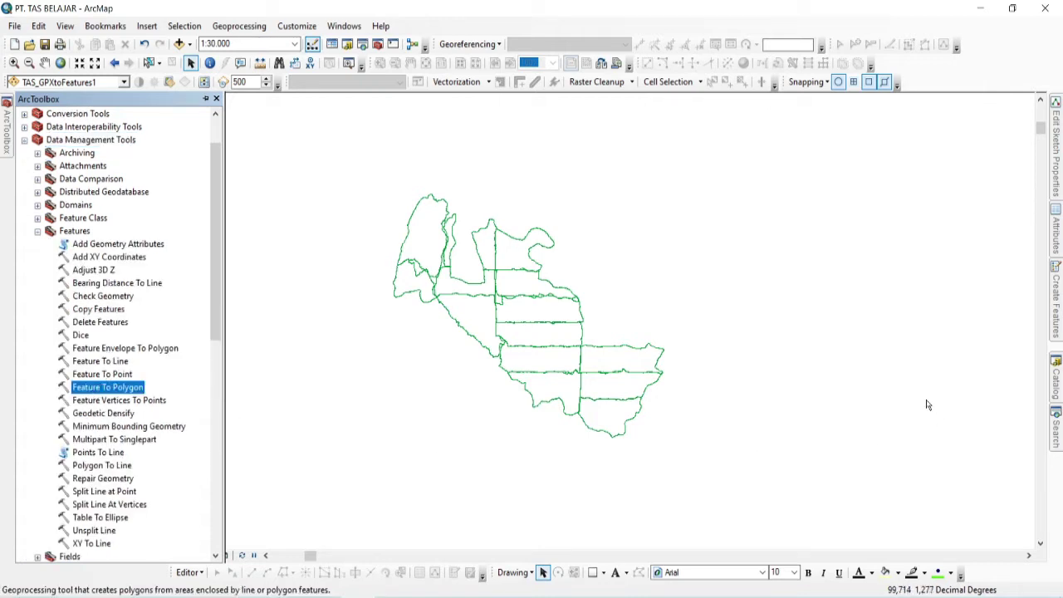
- Search for "to polygon" and open the Feature To Polygon tool from Data Management
{"action": "left_click", "coordinate": [1058, 431]}
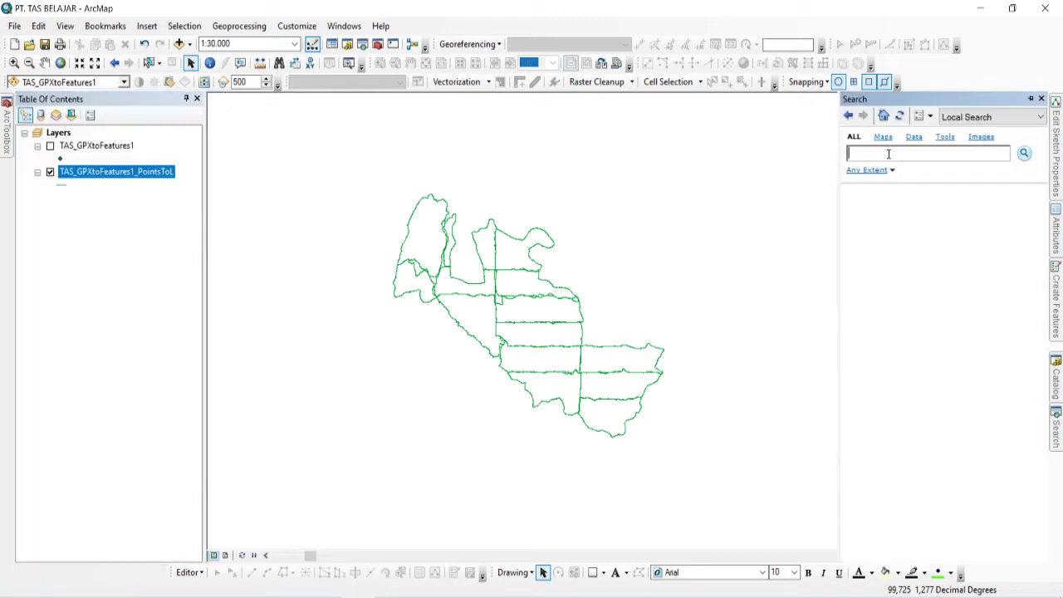
{"action": "type", "text": "to polygon"}
{"action": "key", "text": "Return"}
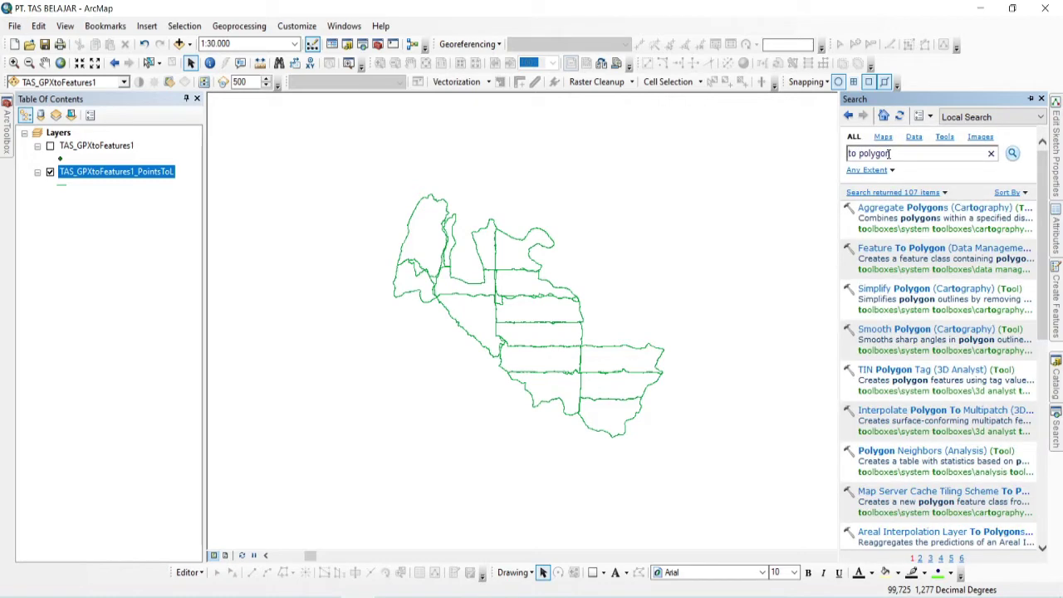
{"action": "left_click", "coordinate": [897, 251]}
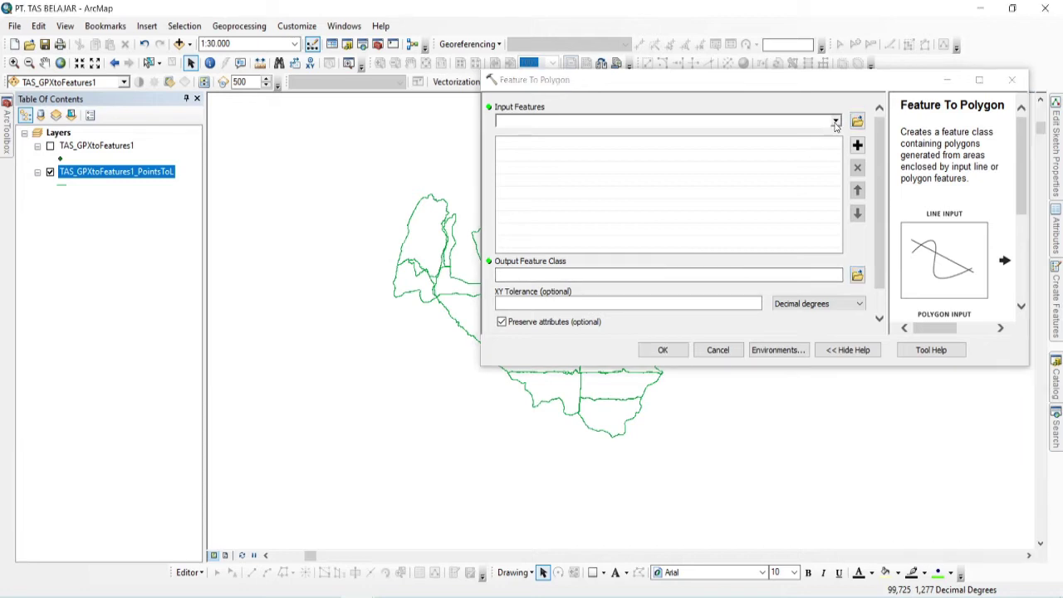
- Convert the TAS_GPXtoFeatures1_PointsToL lines to polygons with the default output feature class, and hide the line layer
{"action": "left_click", "coordinate": [835, 120]}
{"action": "left_click", "coordinate": [831, 134]}
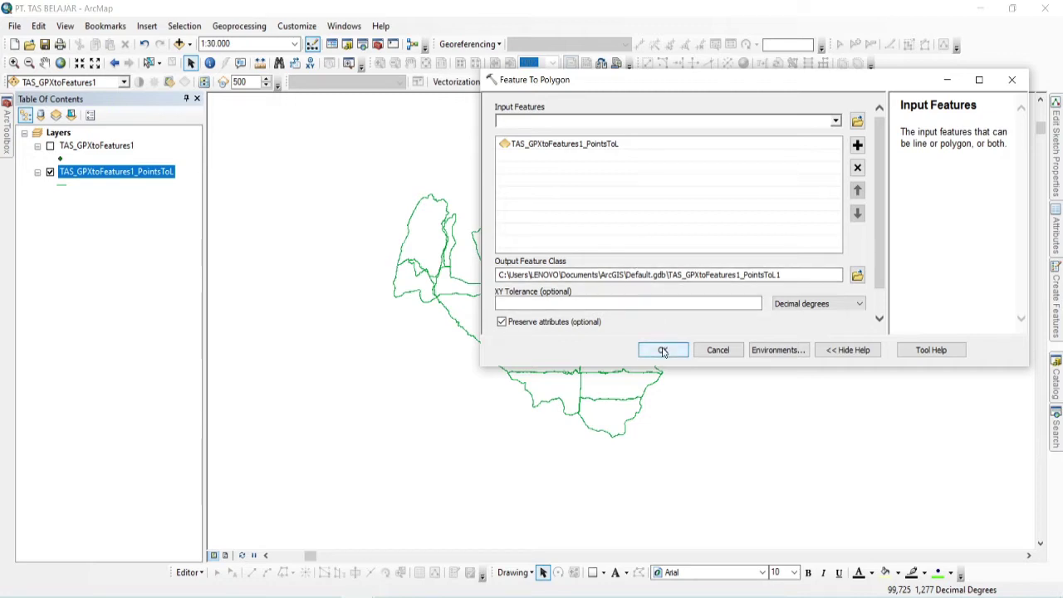
{"action": "left_click", "coordinate": [662, 351]}
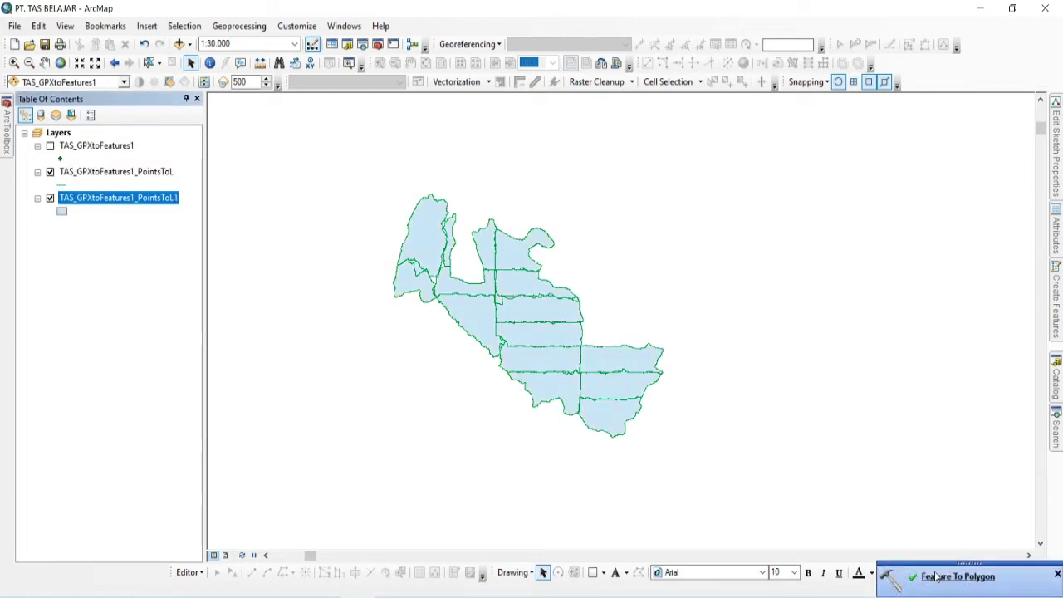
{"action": "left_click", "coordinate": [1056, 574]}
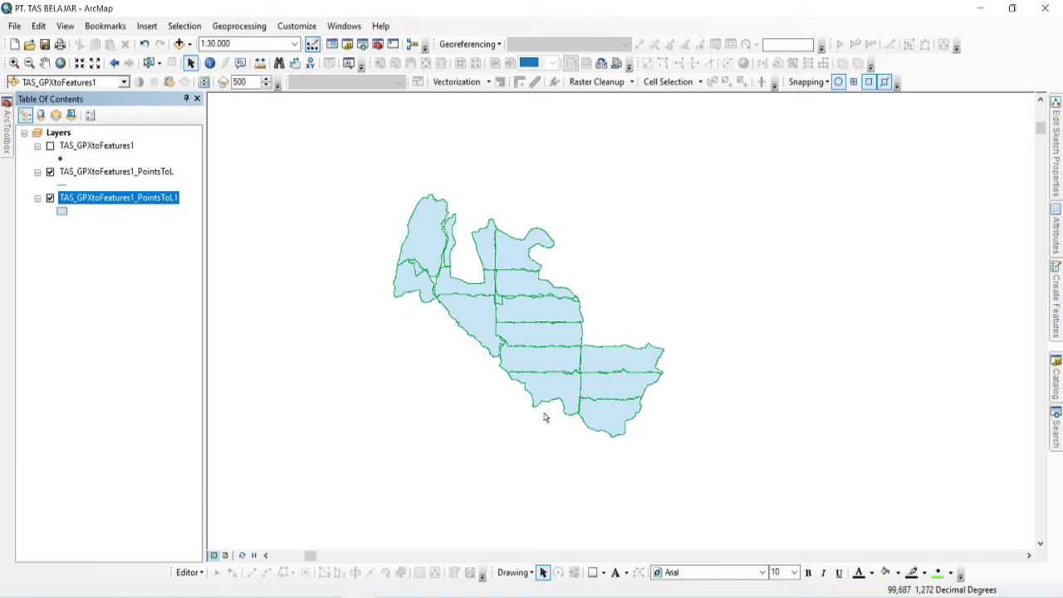
{"action": "left_click", "coordinate": [50, 172]}
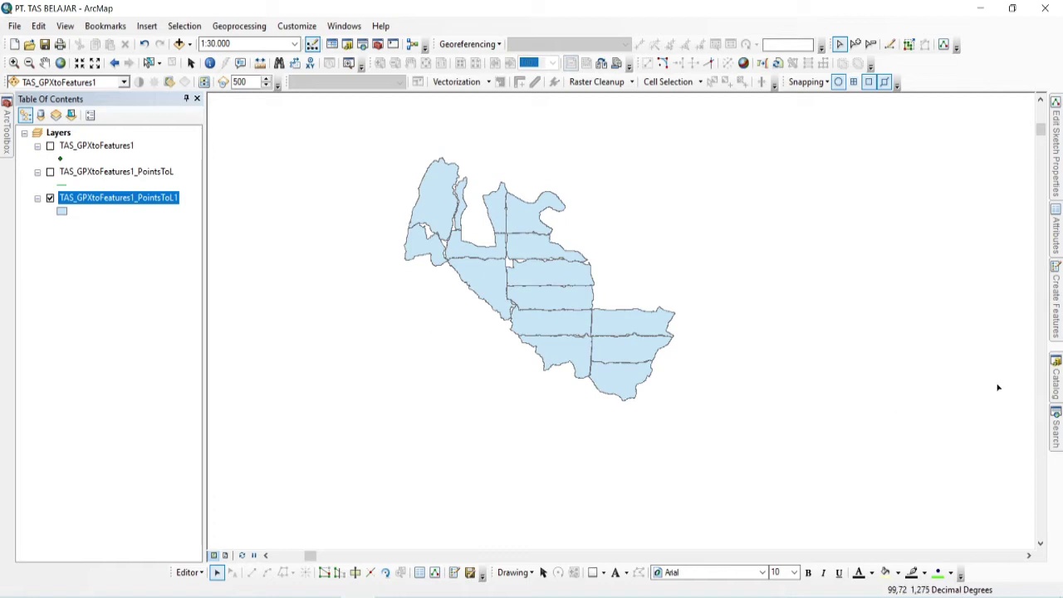
- Start a new shapefile in the PT.TAS folder, named "Part 1" with the Polygon feature type
{"action": "left_click", "coordinate": [1055, 380]}
{"action": "right_click", "coordinate": [911, 299]}
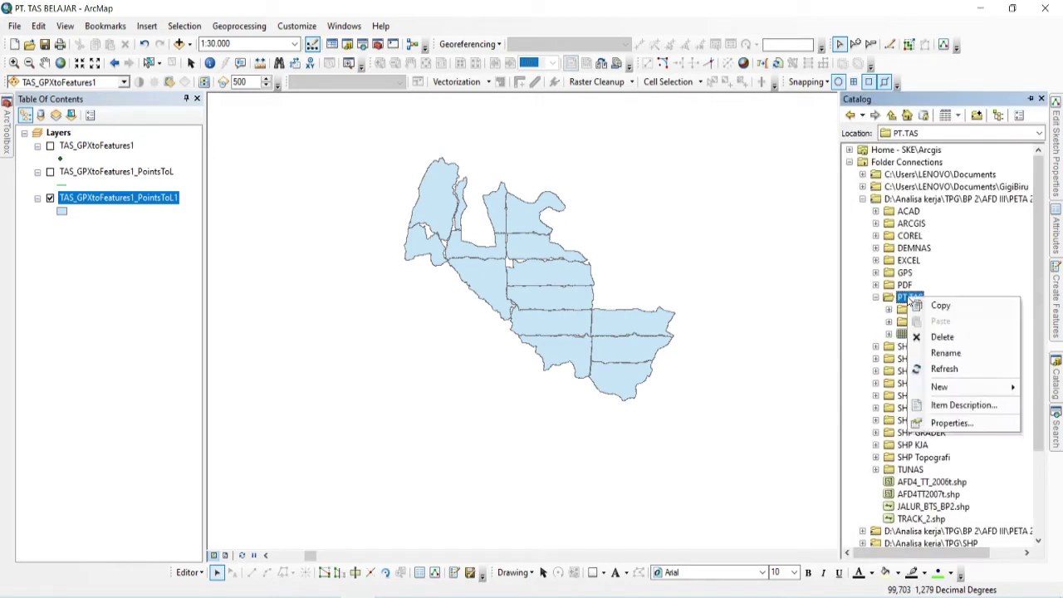
{"action": "mouse_move", "coordinate": [939, 386]}
{"action": "left_click", "coordinate": [768, 469]}
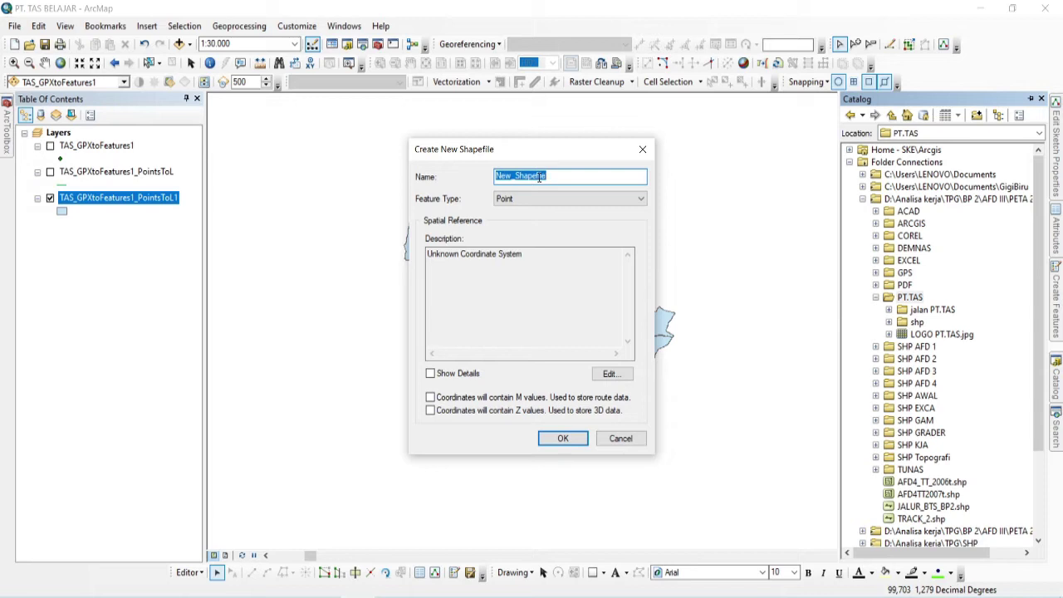
{"action": "type", "text": "Part 1"}
{"action": "left_click", "coordinate": [587, 199]}
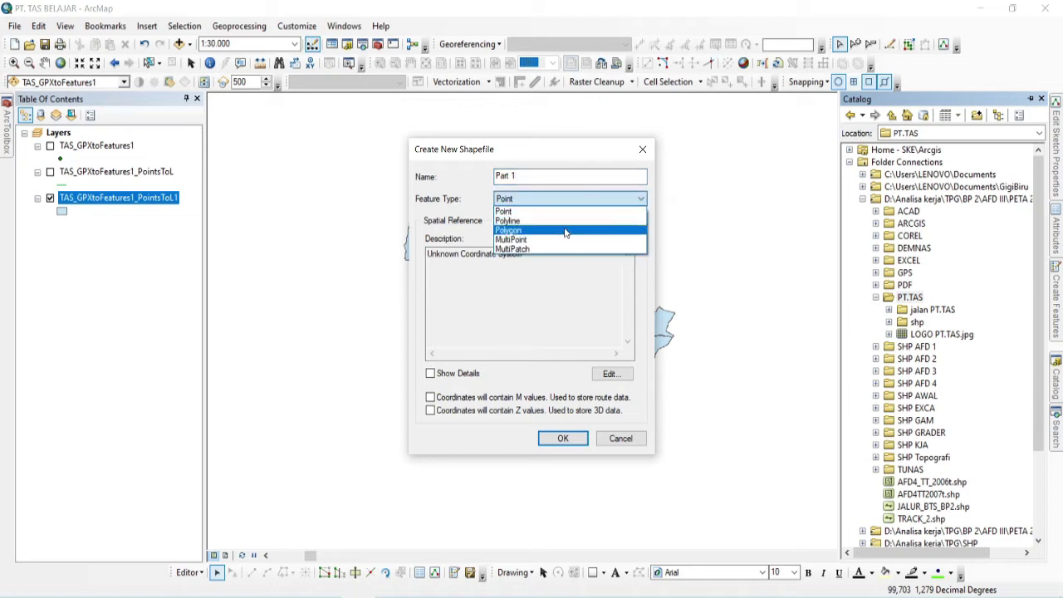
{"action": "left_click", "coordinate": [561, 230]}
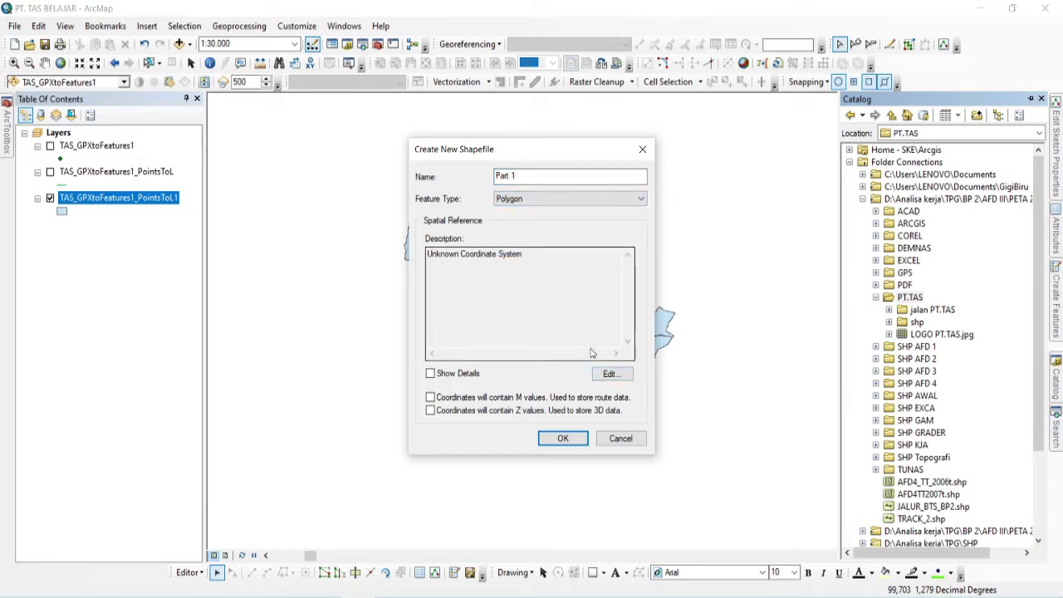
- Set the new shapefile's coordinate system to the projected WGS 1984 UTM Zone 47N
{"action": "left_click", "coordinate": [610, 373]}
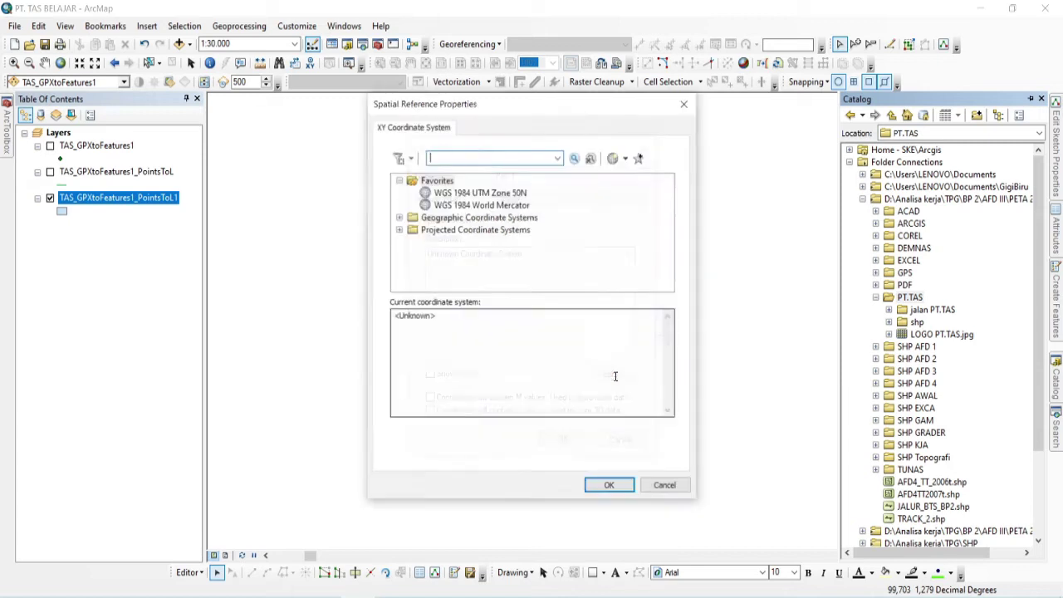
{"action": "left_click", "coordinate": [399, 230]}
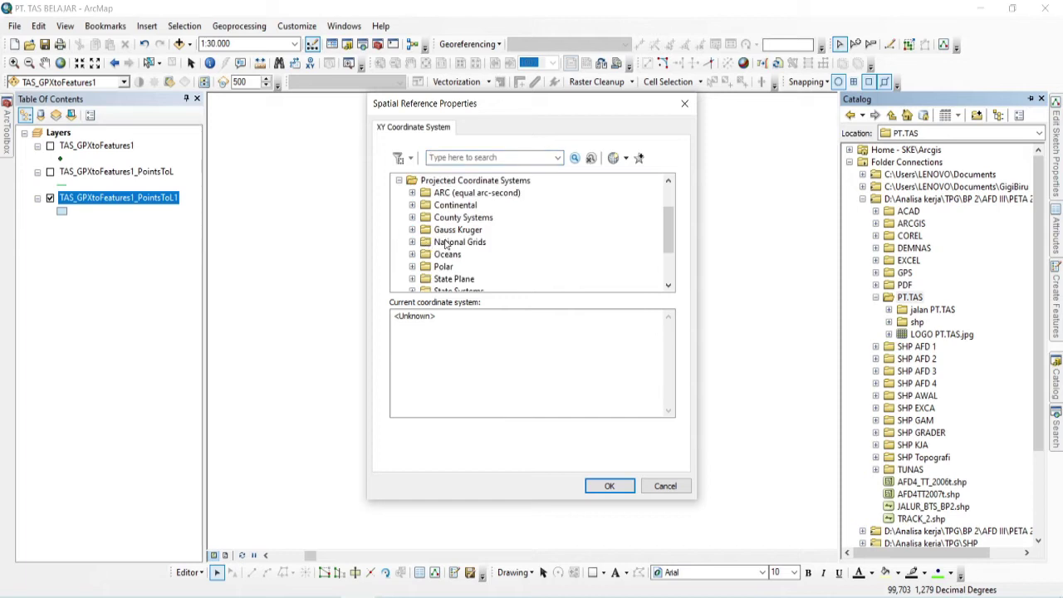
{"action": "scroll", "coordinate": [445, 242], "scroll_direction": "down", "scroll_amount": 2}
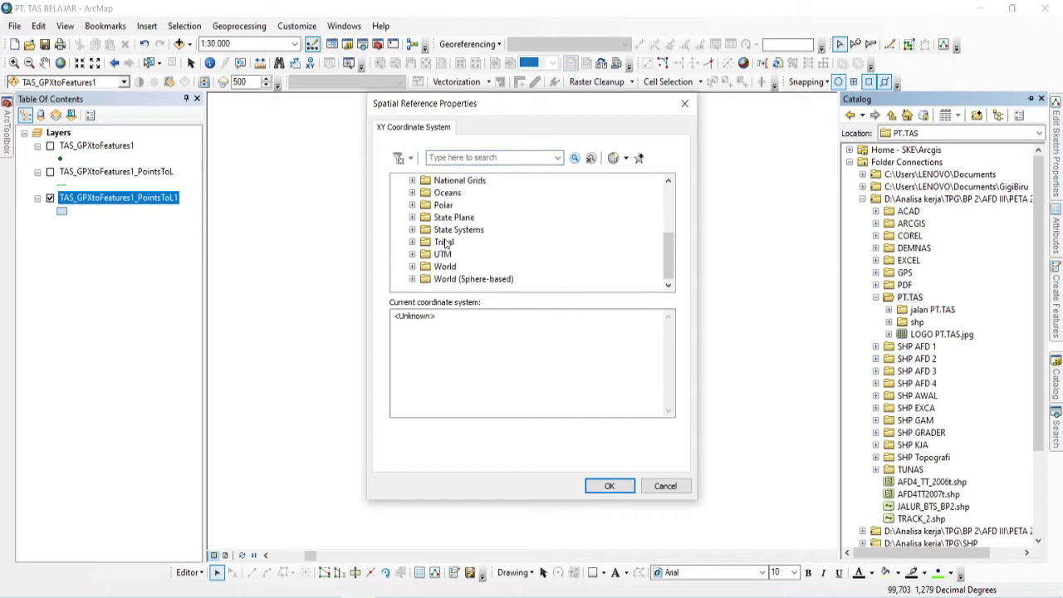
{"action": "left_click", "coordinate": [412, 254]}
{"action": "scroll", "coordinate": [459, 233], "scroll_direction": "down", "scroll_amount": 3}
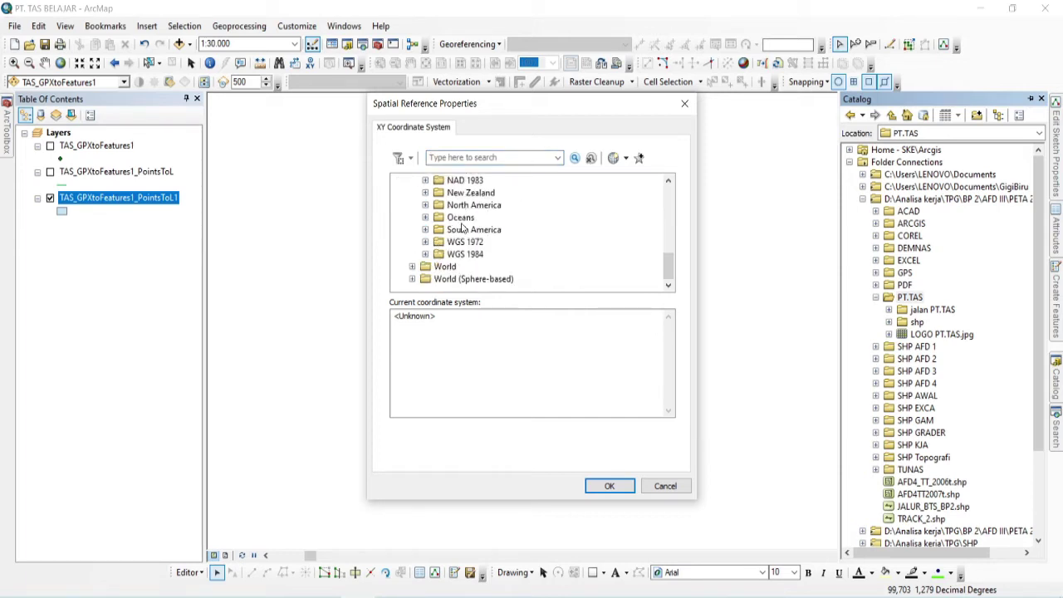
{"action": "left_click", "coordinate": [425, 254]}
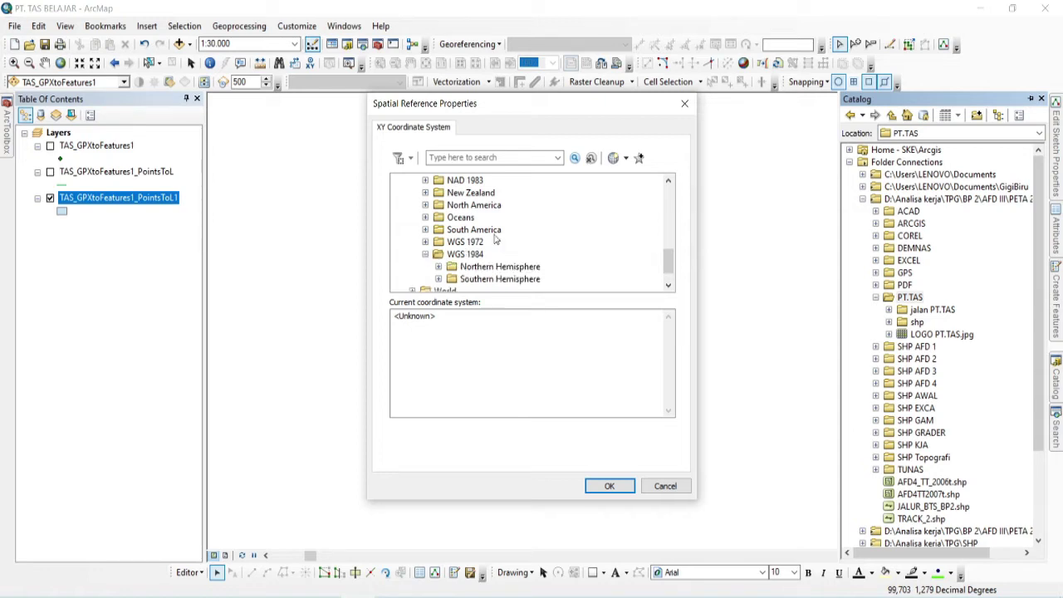
{"action": "scroll", "coordinate": [496, 224], "scroll_direction": "down", "scroll_amount": 1}
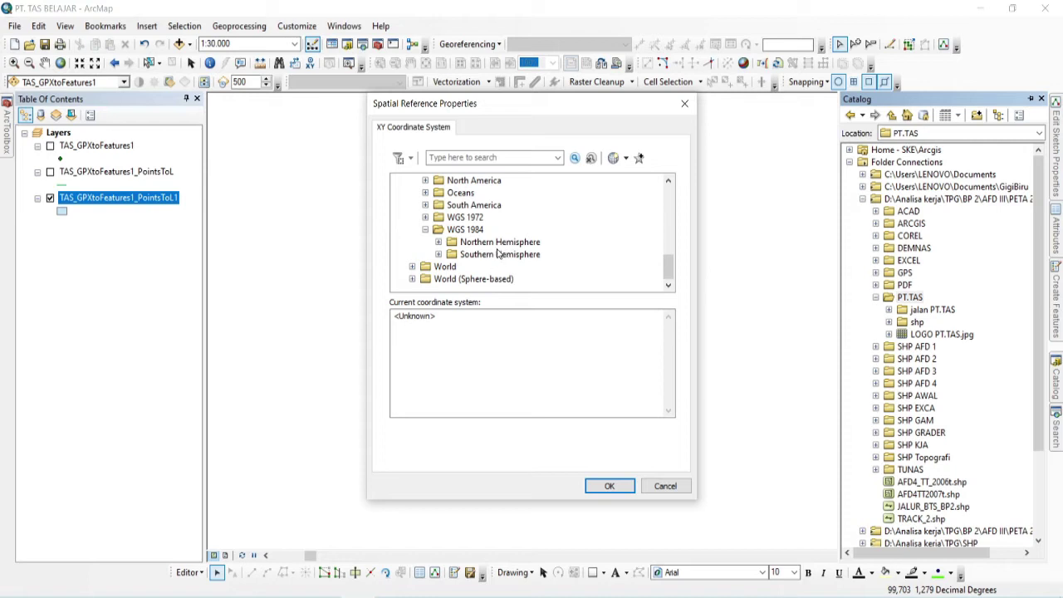
{"action": "left_click", "coordinate": [439, 243]}
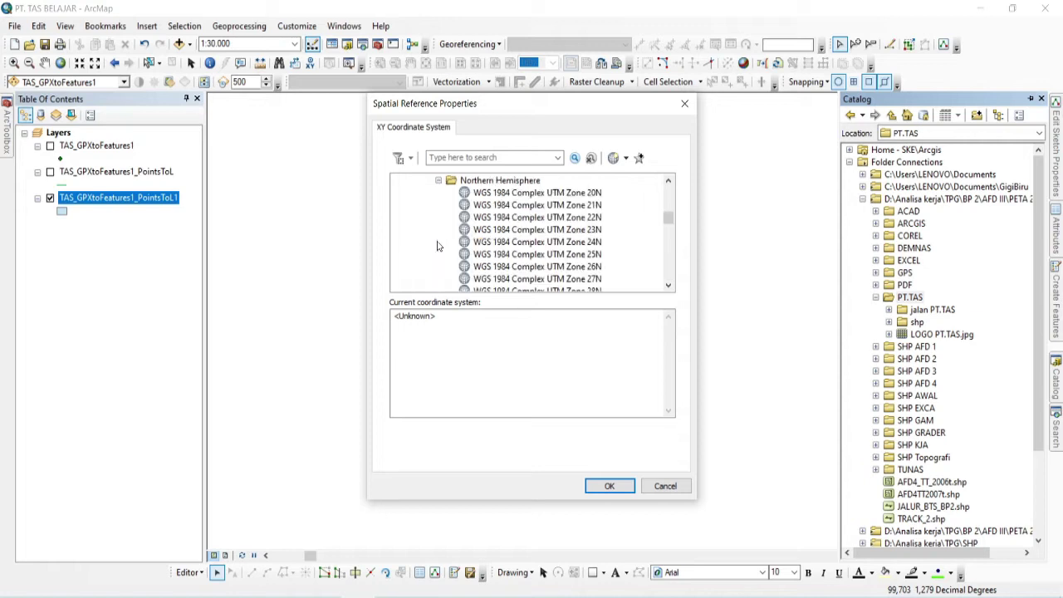
{"action": "scroll", "coordinate": [524, 224], "scroll_direction": "down", "scroll_amount": 15}
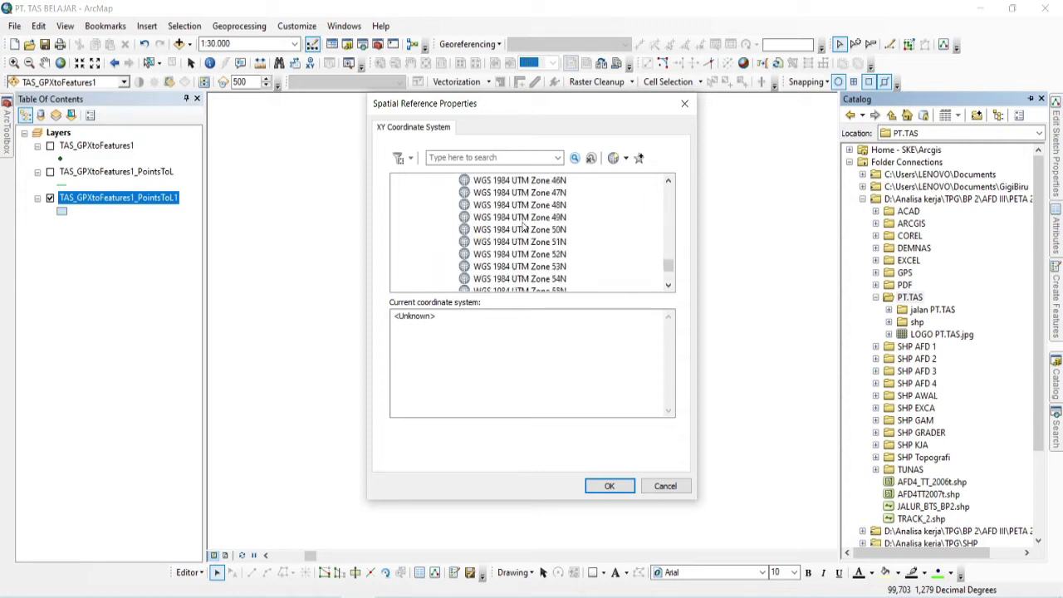
{"action": "left_click", "coordinate": [544, 193]}
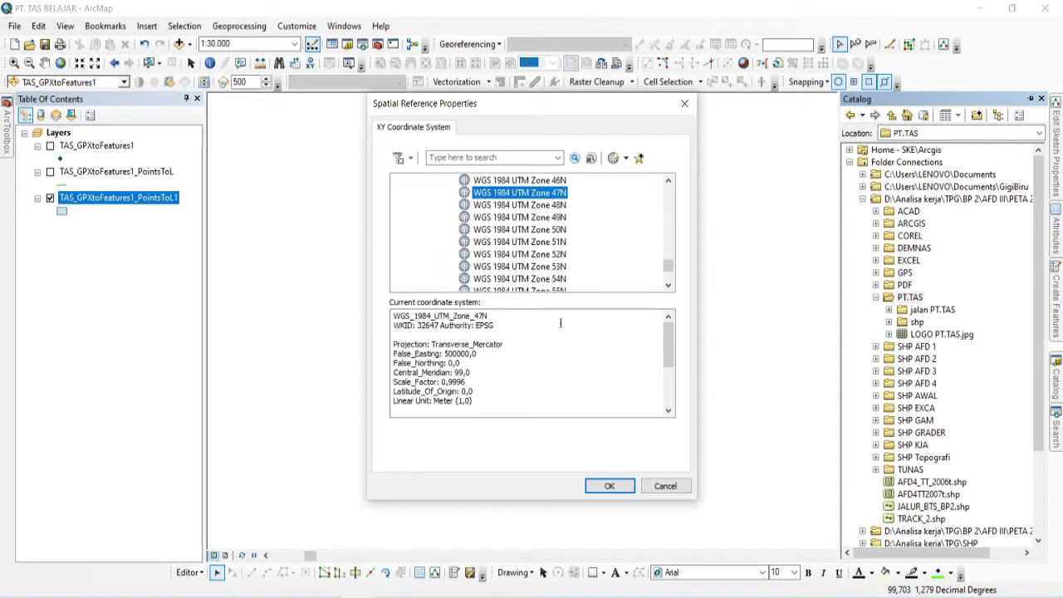
{"action": "left_click", "coordinate": [610, 485]}
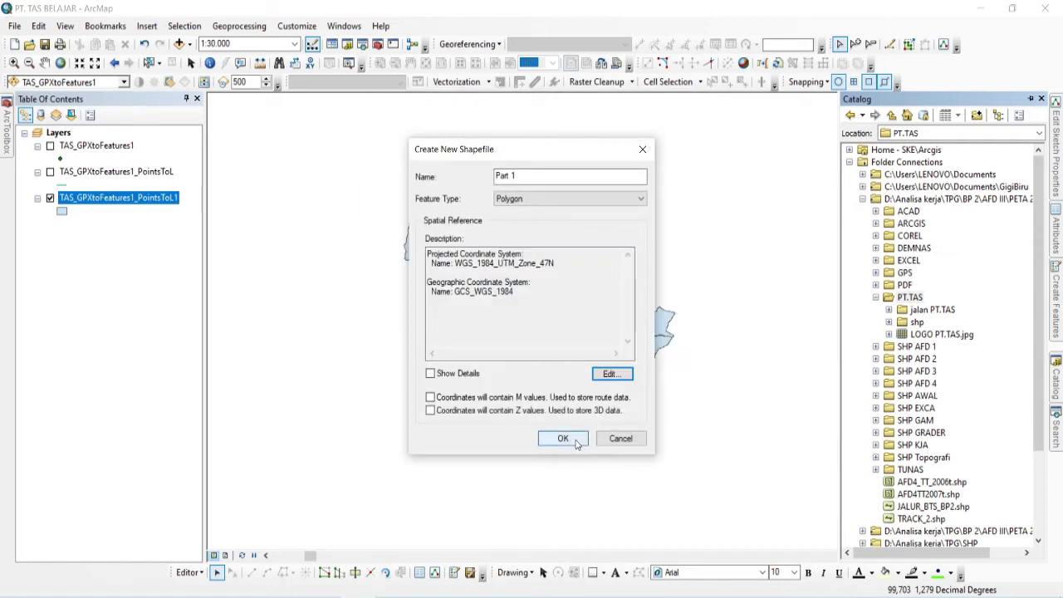
- Finish creating the Part 1 polygon shapefile and end the current edit session
{"action": "left_click", "coordinate": [576, 443]}
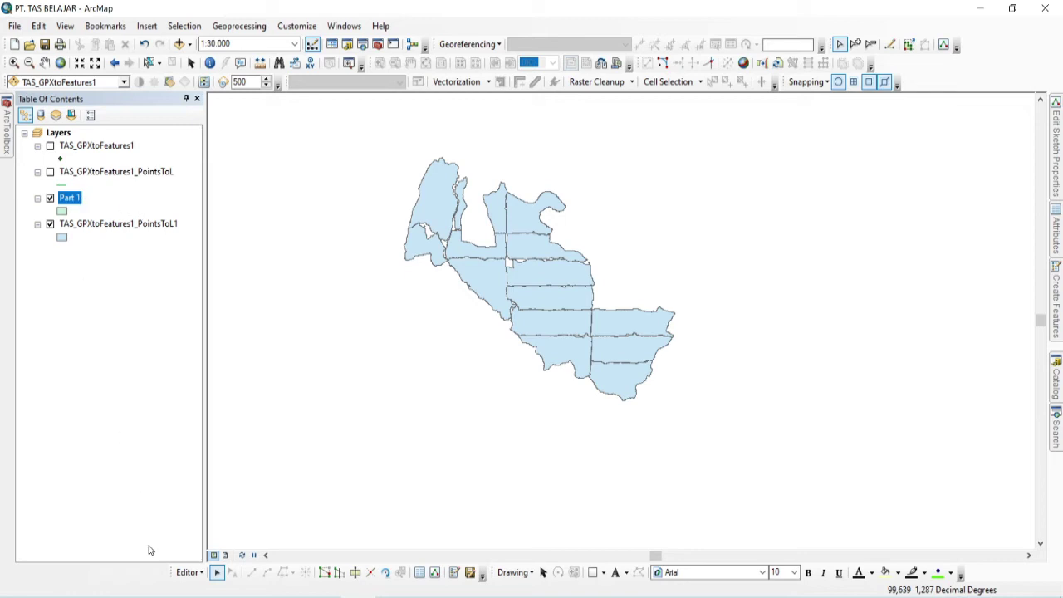
{"action": "left_click", "coordinate": [188, 572]}
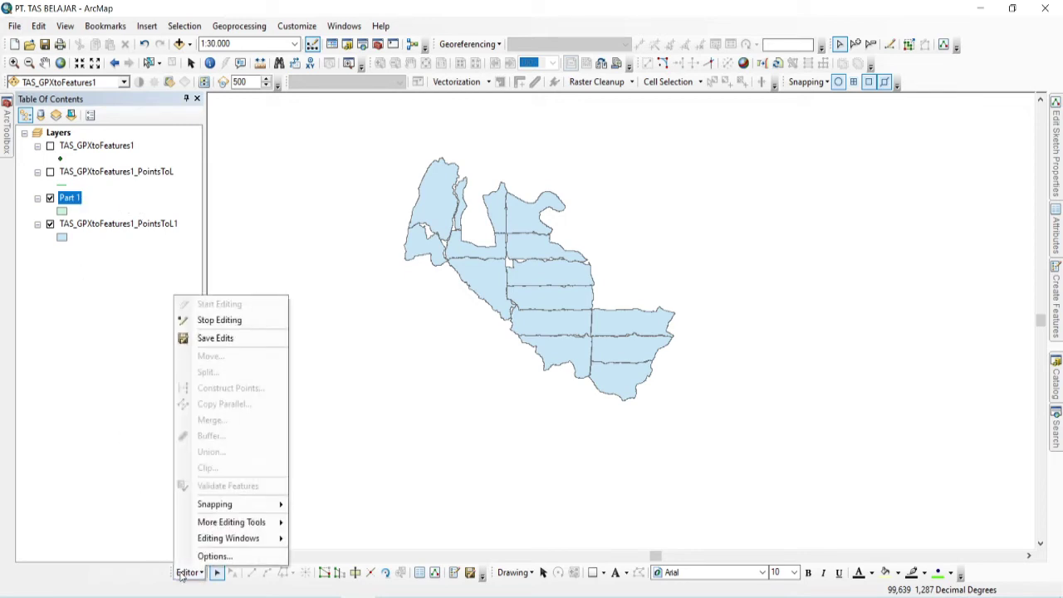
{"action": "left_click", "coordinate": [229, 322]}
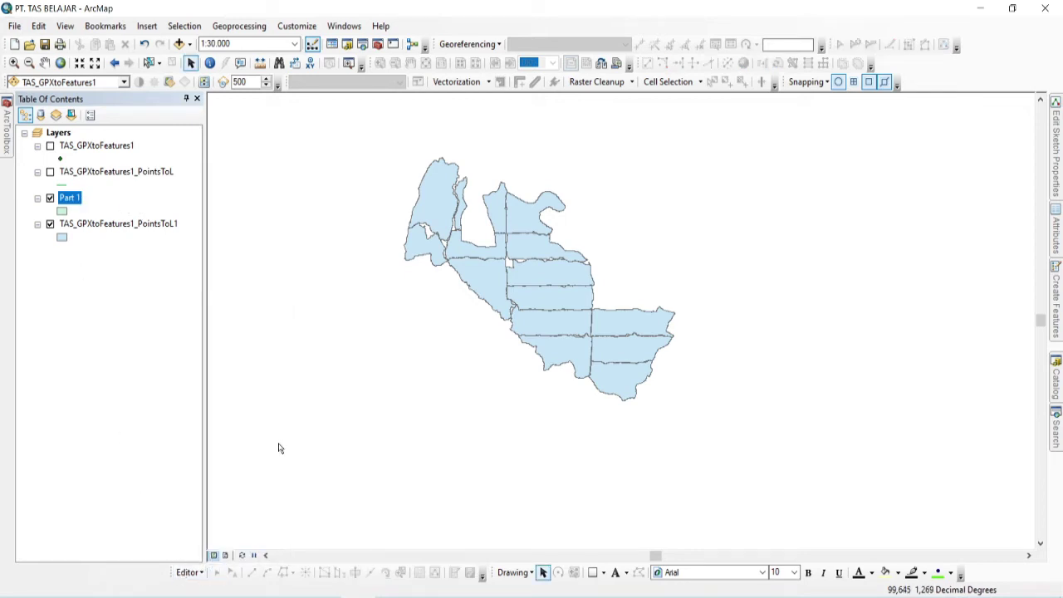
- Start an edit session on the Part 1 layer and continue despite the spatial reference mismatch
{"action": "right_click", "coordinate": [73, 203]}
{"action": "mouse_move", "coordinate": [191, 380]}
{"action": "left_click", "coordinate": [286, 382]}
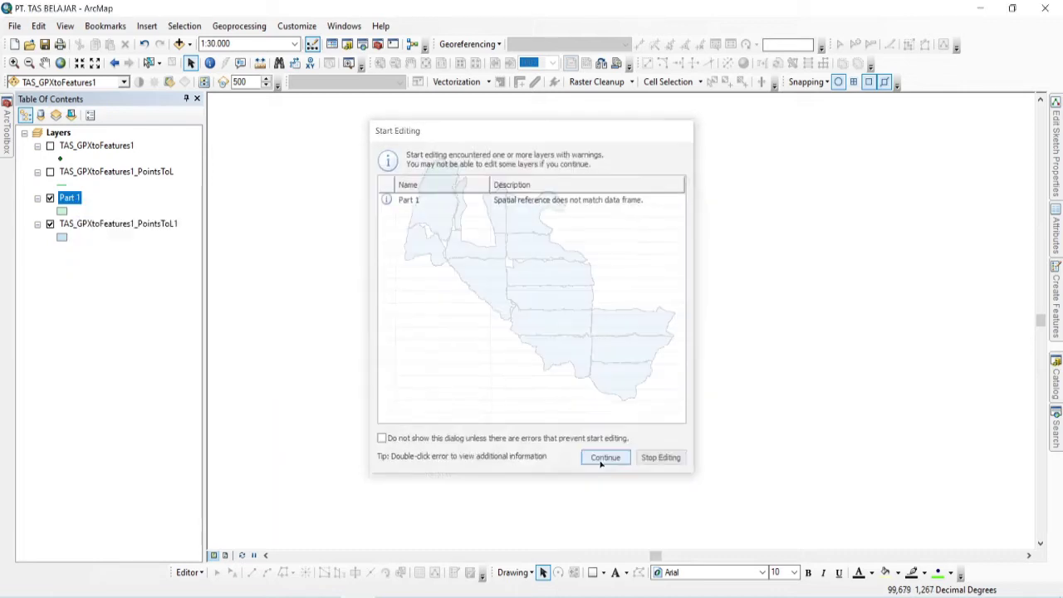
{"action": "left_click", "coordinate": [602, 454]}
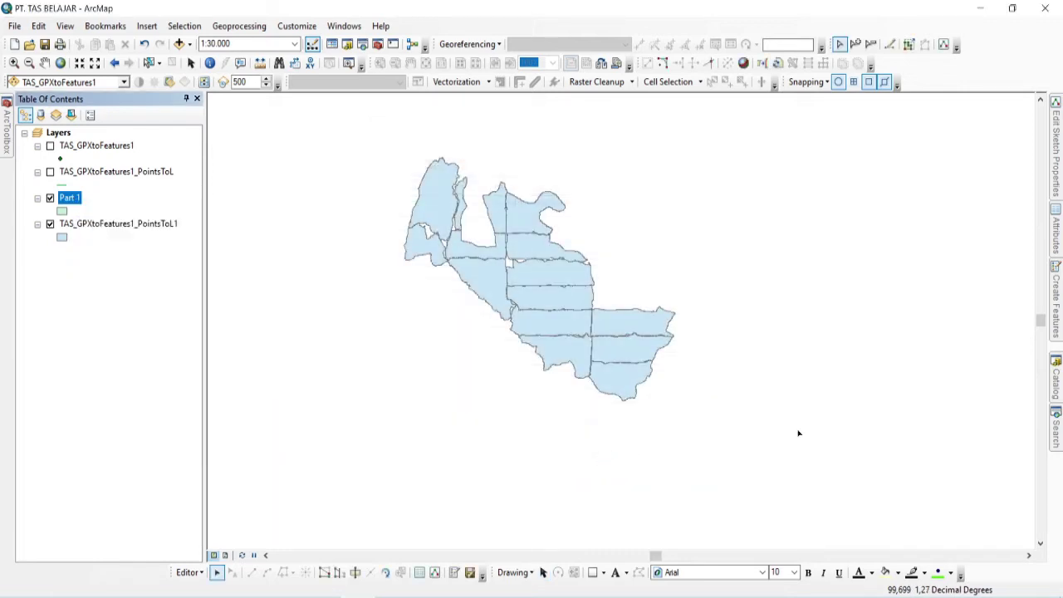
- Begin a Part 1 polygon with Trace, following the southeastern blocks' outer boundary from their southwest corner around to the central blocks' east edge
{"action": "left_click", "coordinate": [1058, 314]}
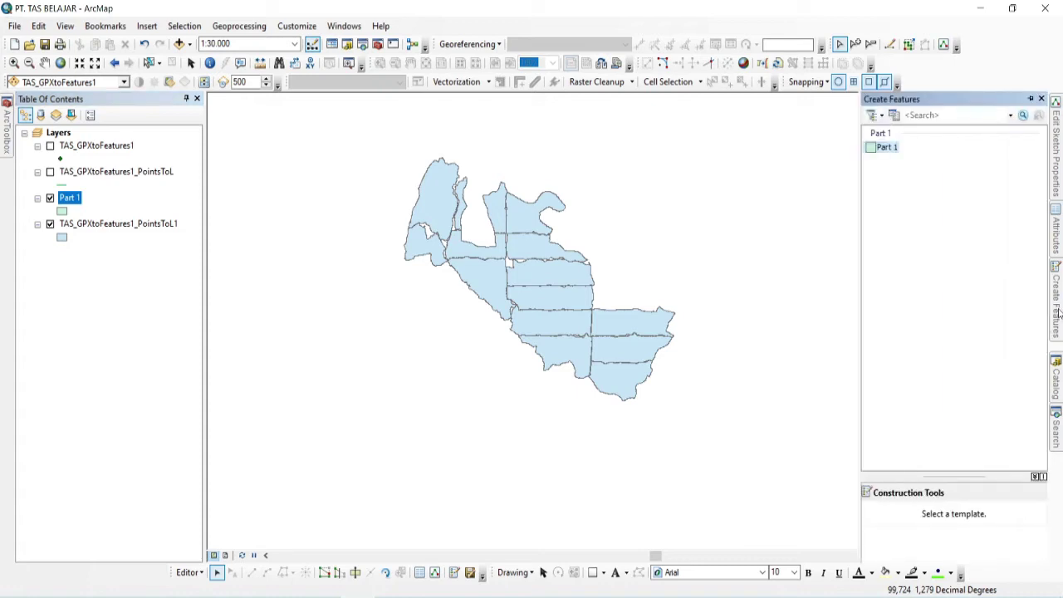
{"action": "left_click", "coordinate": [872, 150]}
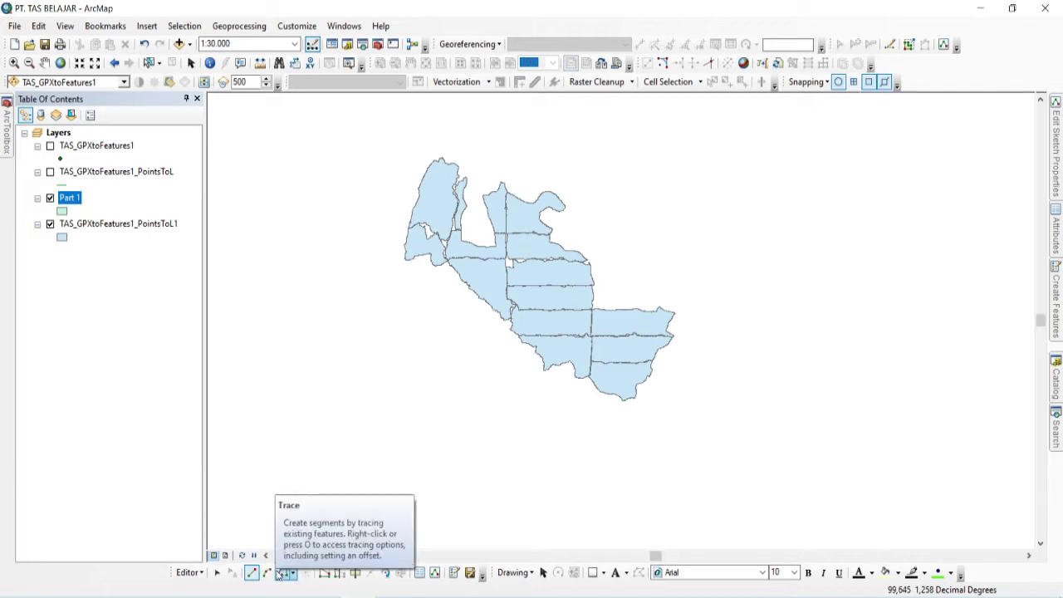
{"action": "left_click", "coordinate": [281, 574]}
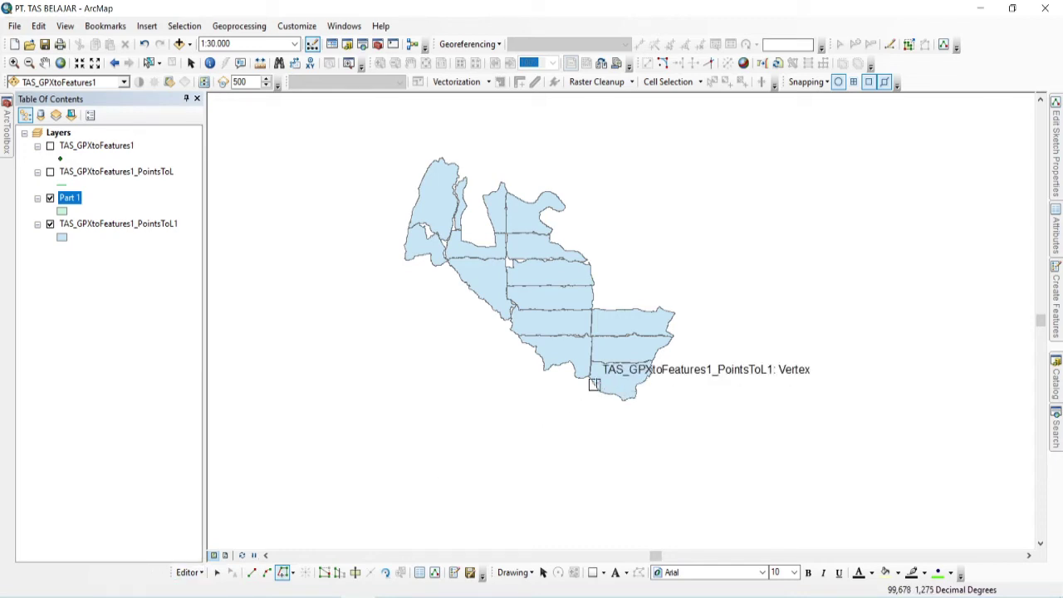
{"action": "left_click", "coordinate": [594, 385]}
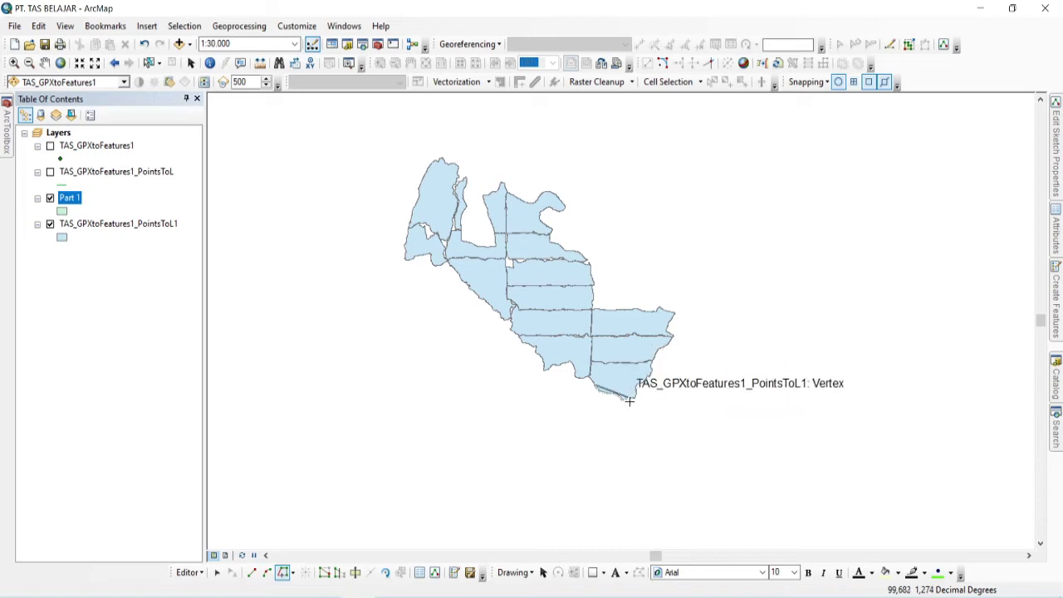
{"action": "scroll", "coordinate": [649, 391], "scroll_direction": "up", "scroll_amount": 2}
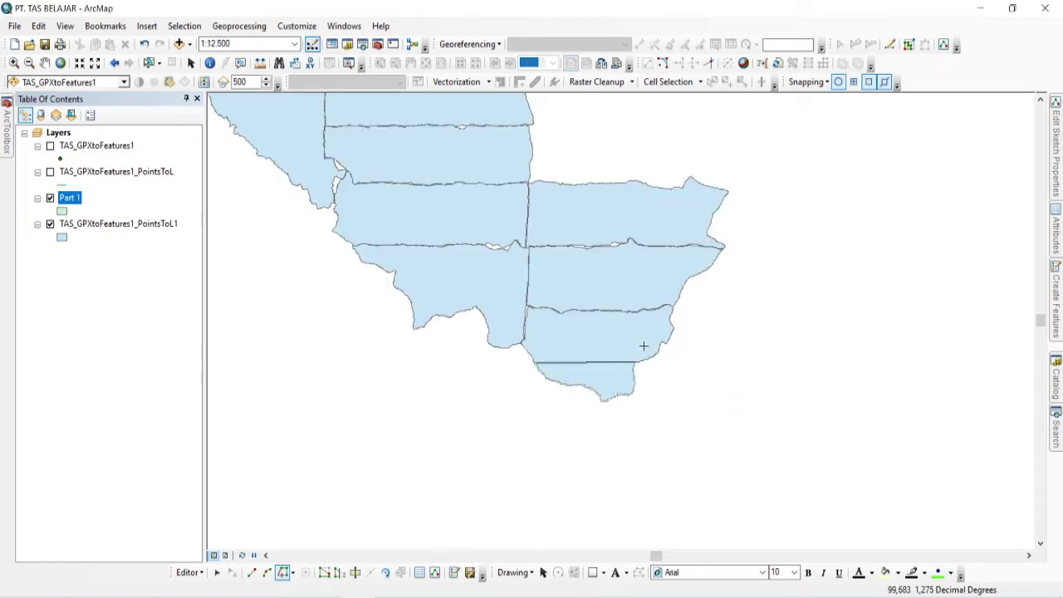
{"action": "double_click", "coordinate": [671, 322]}
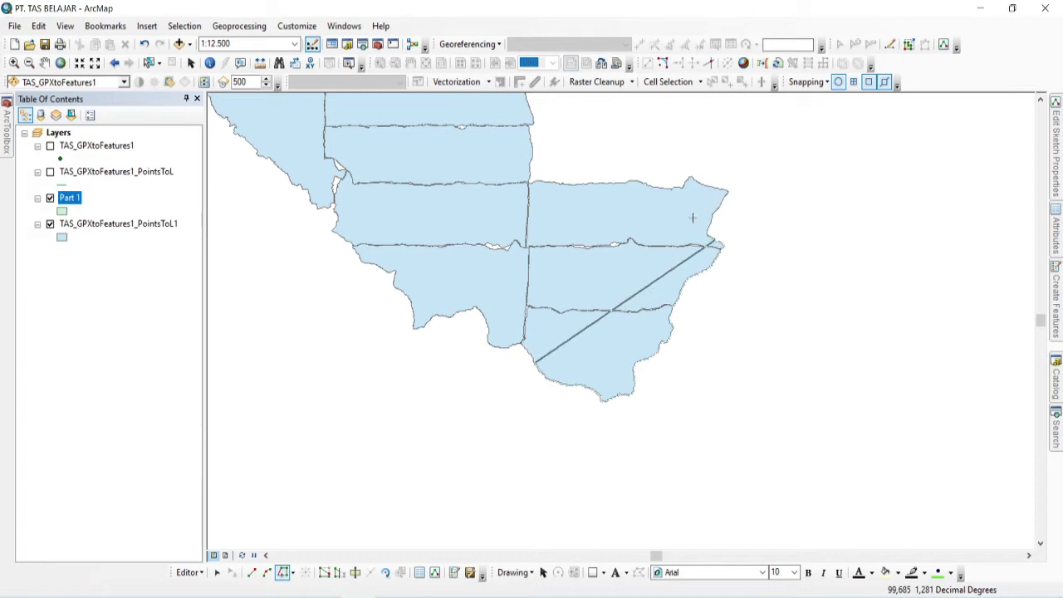
{"action": "left_click", "coordinate": [705, 176]}
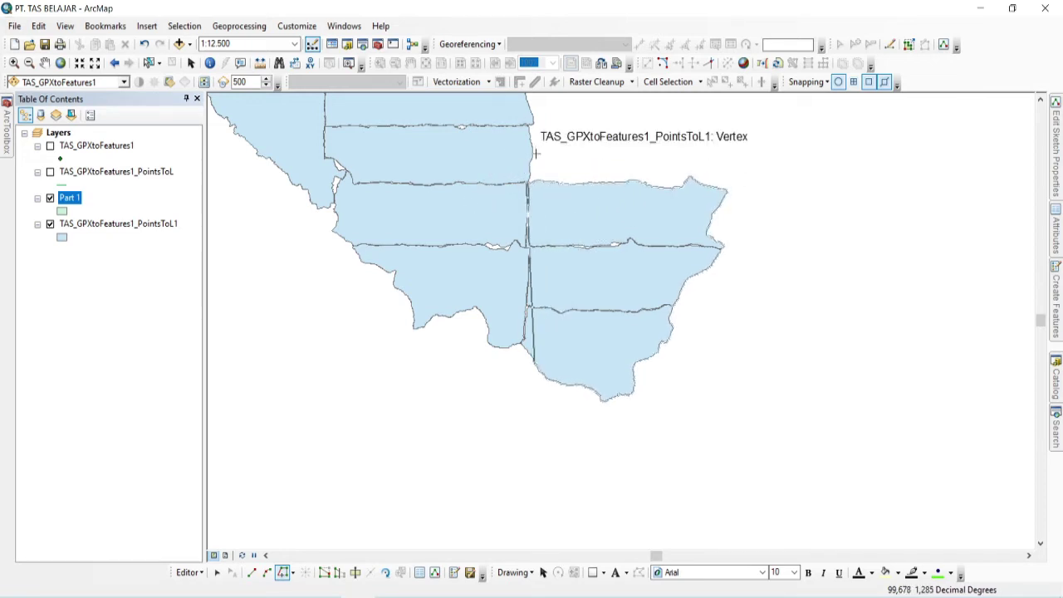
{"action": "scroll", "coordinate": [530, 172], "scroll_direction": "up", "scroll_amount": 5}
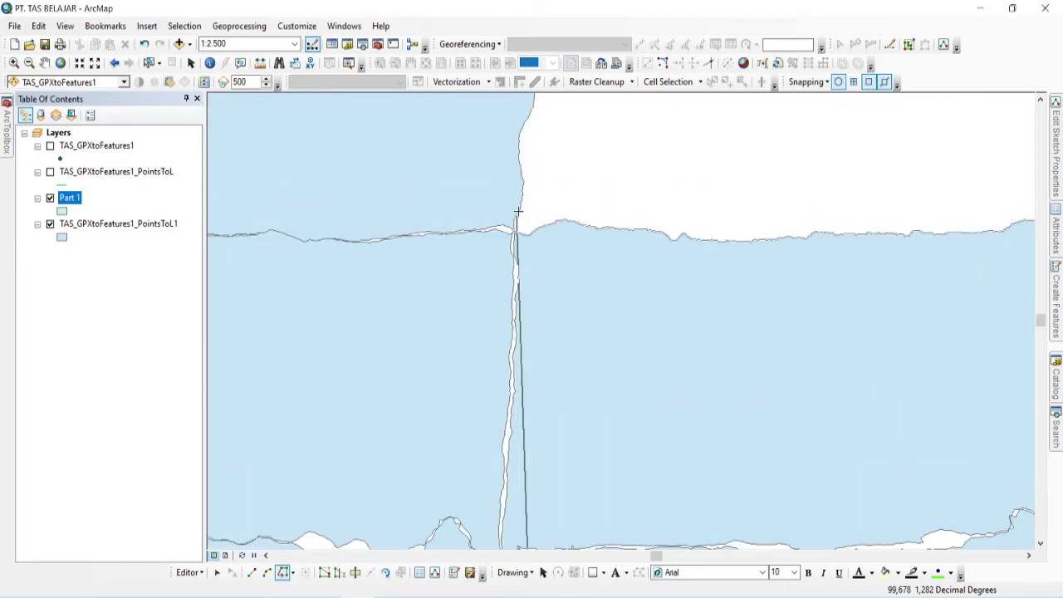
{"action": "double_click", "coordinate": [519, 134]}
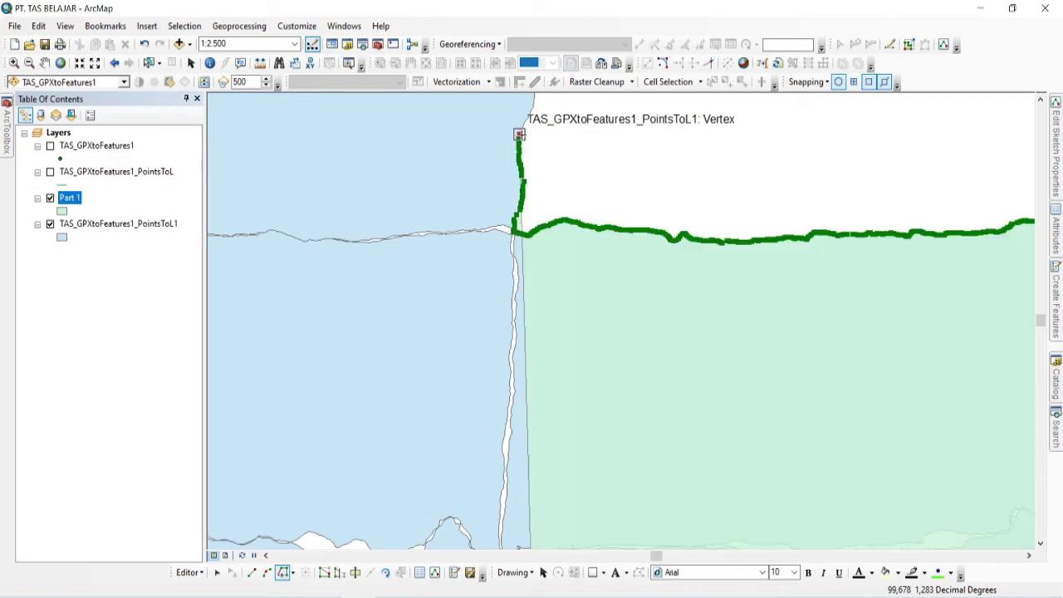
- Continue tracing the polygon northwest along the eastern outer edge of the central blocks, past the notch at their upper corner
{"action": "scroll", "coordinate": [548, 253], "scroll_direction": "up", "scroll_amount": 4}
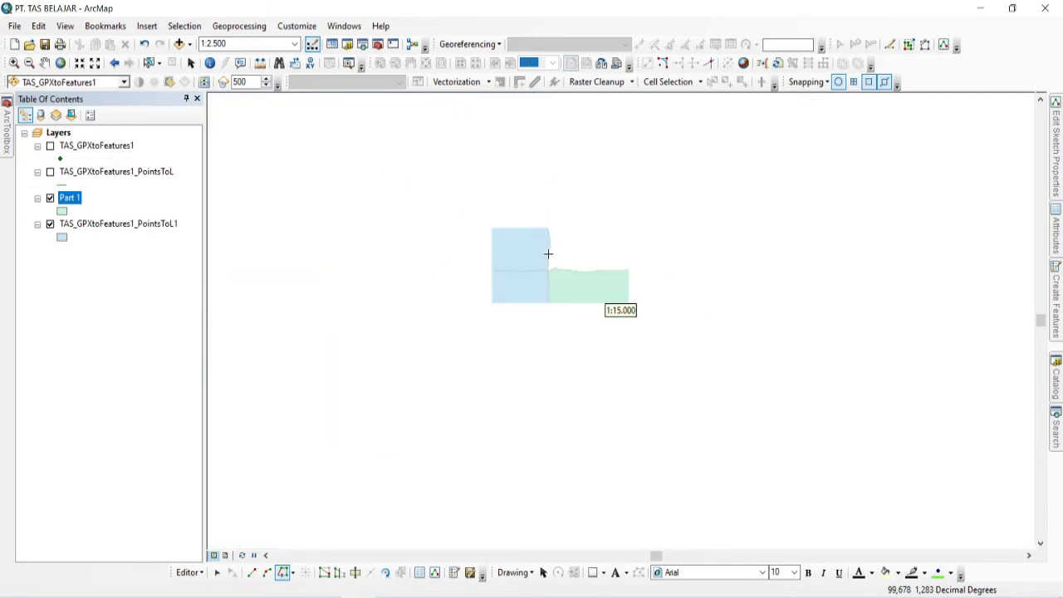
{"action": "left_click", "coordinate": [548, 254]}
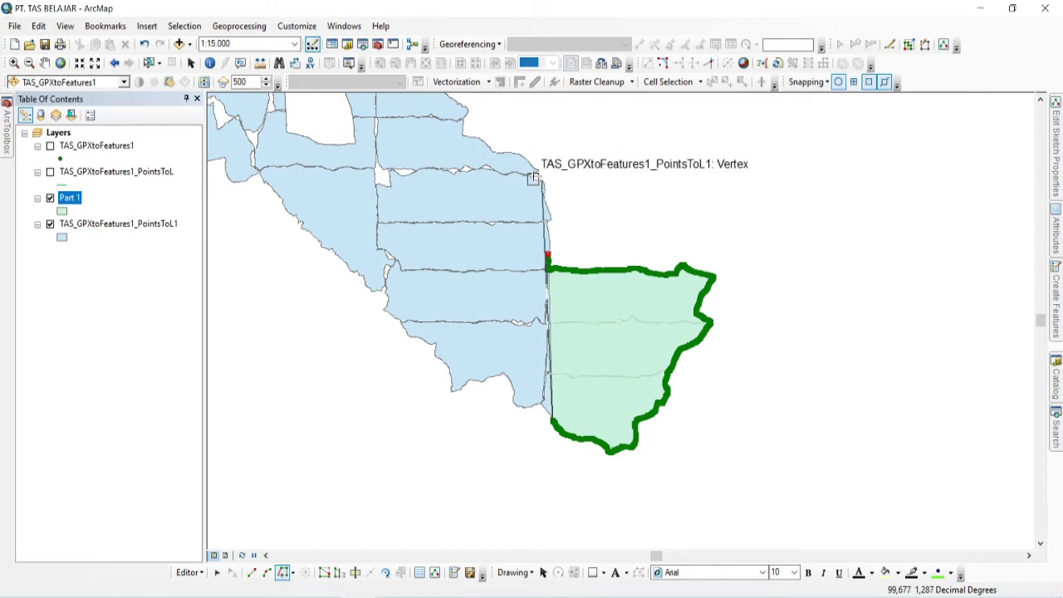
{"action": "scroll", "coordinate": [534, 175], "scroll_direction": "down", "scroll_amount": 1}
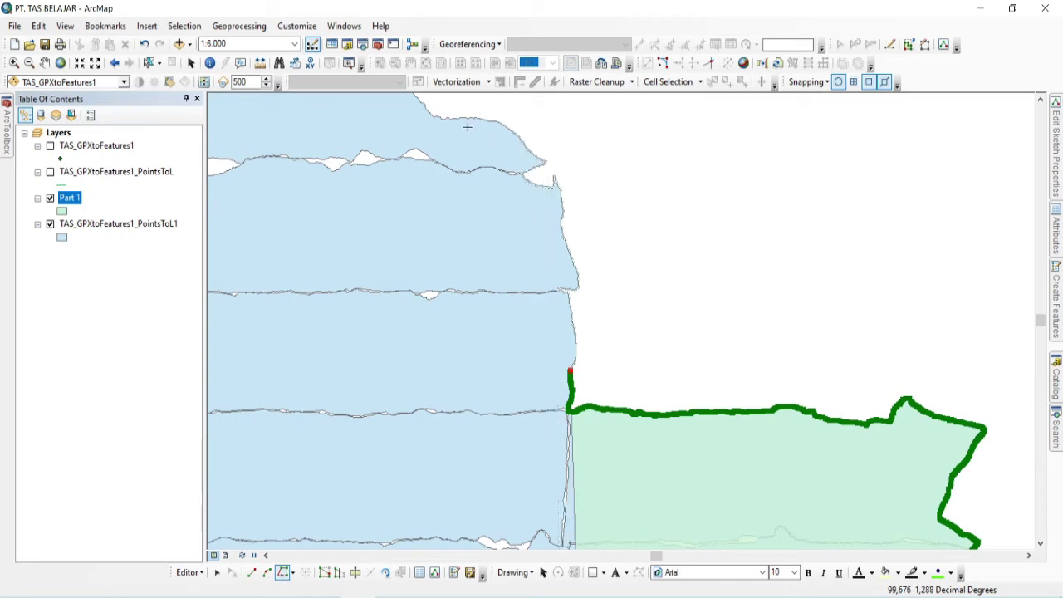
{"action": "scroll", "coordinate": [612, 401], "scroll_direction": "up", "scroll_amount": 3}
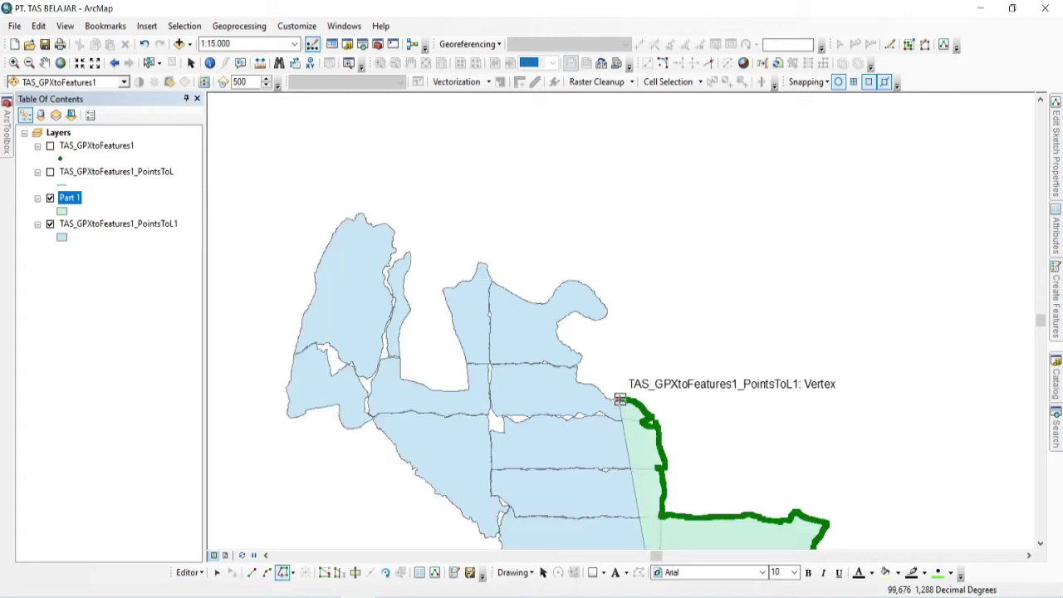
{"action": "left_click", "coordinate": [619, 399]}
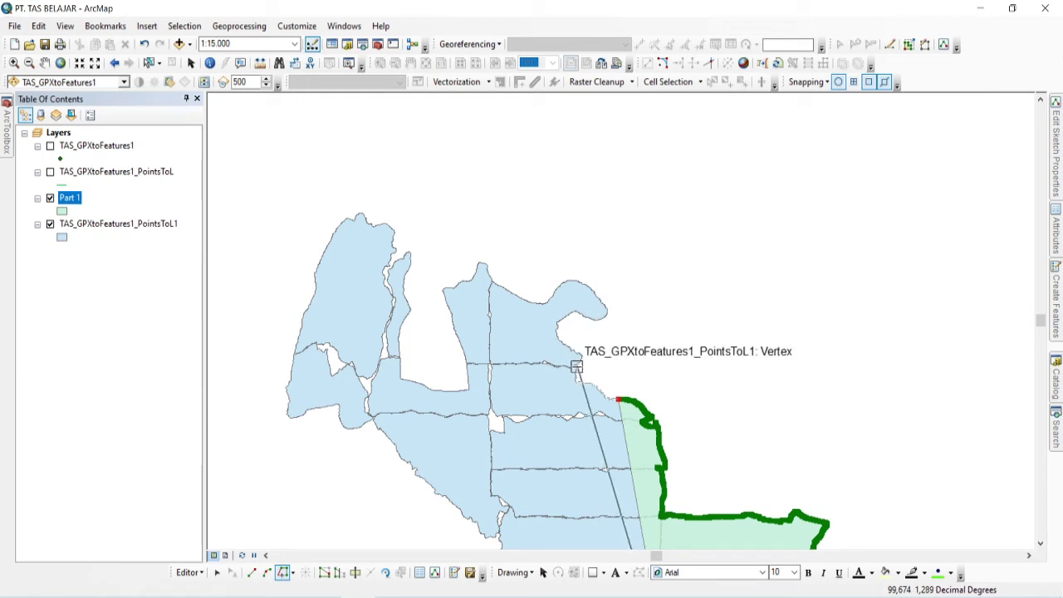
- Trace the polygon boundary around the hook-shaped northeastern block up to its junction with the neighbouring peaked block
{"action": "scroll", "coordinate": [576, 366], "scroll_direction": "down", "scroll_amount": 8}
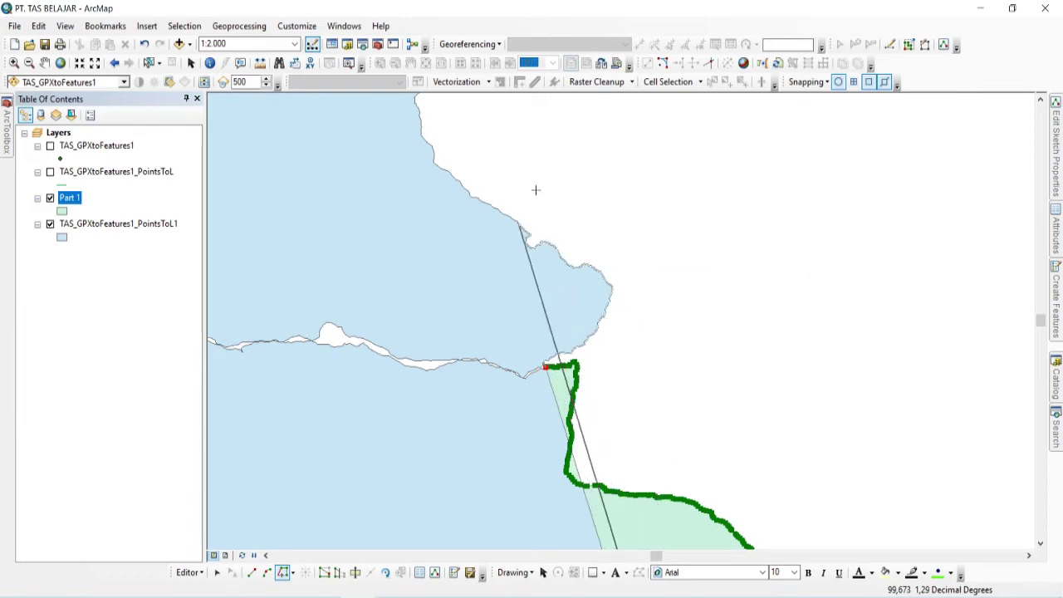
{"action": "mouse_move", "coordinate": [431, 149]}
{"action": "left_mouse_down"}
{"action": "mouse_move", "coordinate": [555, 323]}
{"action": "mouse_move", "coordinate": [743, 427]}
{"action": "left_mouse_up"}
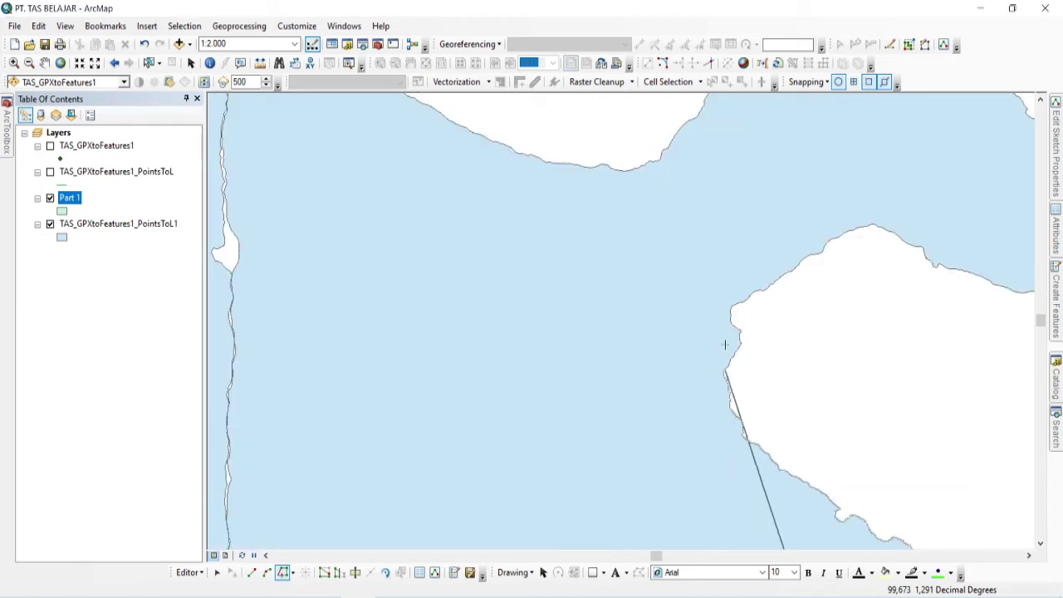
{"action": "scroll", "coordinate": [743, 303], "scroll_direction": "up", "scroll_amount": 2}
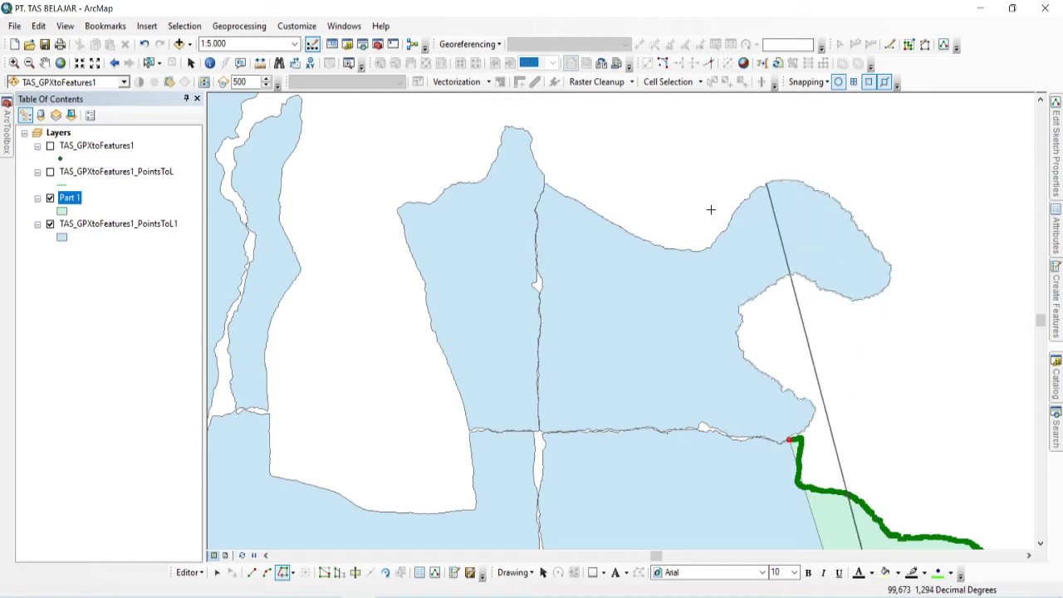
{"action": "left_click", "coordinate": [545, 181]}
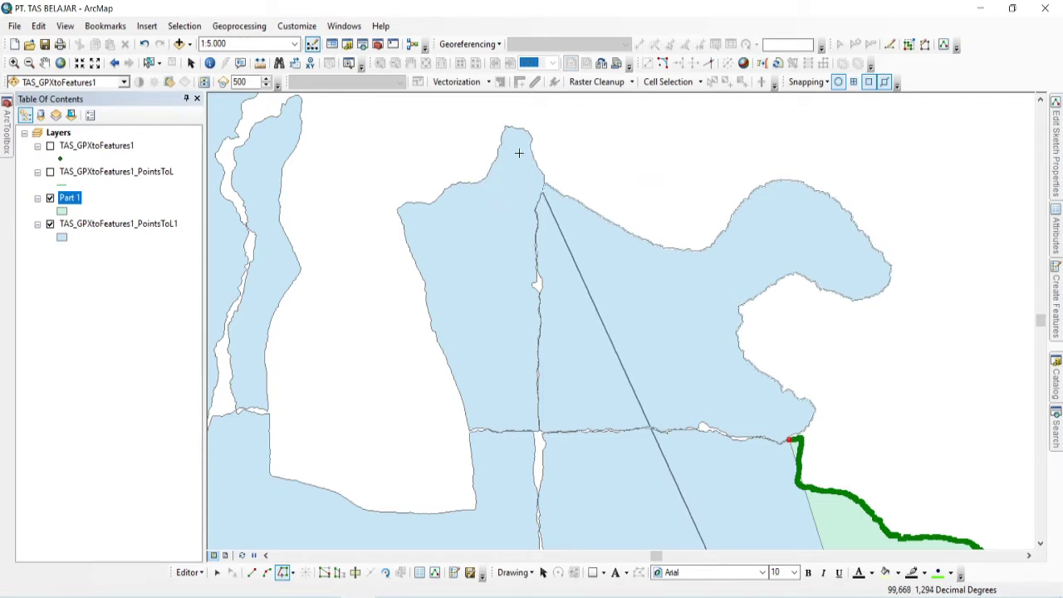
{"action": "scroll", "coordinate": [546, 175], "scroll_direction": "up", "scroll_amount": 5}
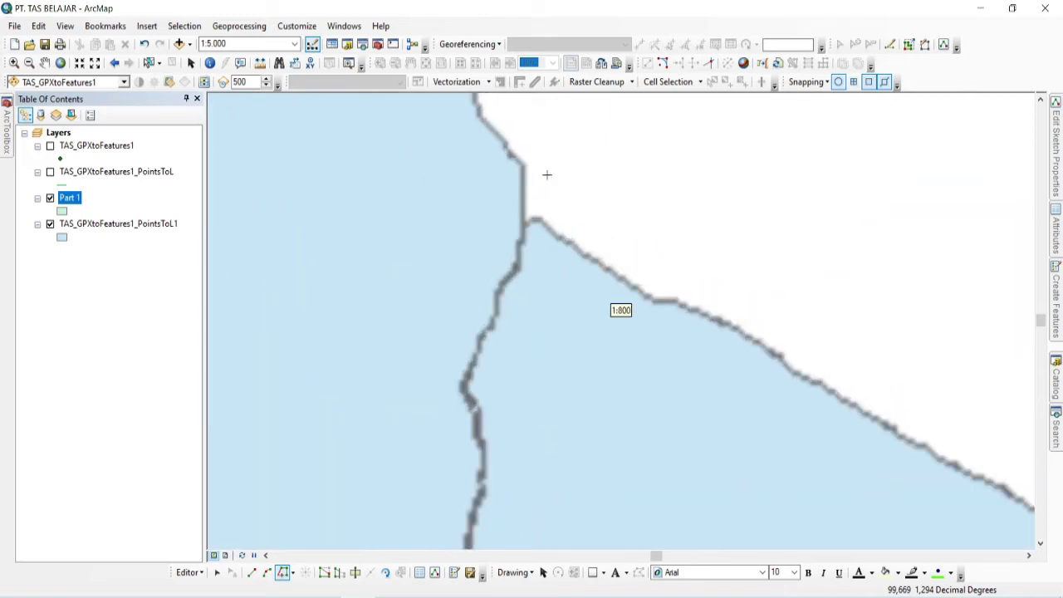
{"action": "left_click", "coordinate": [529, 227]}
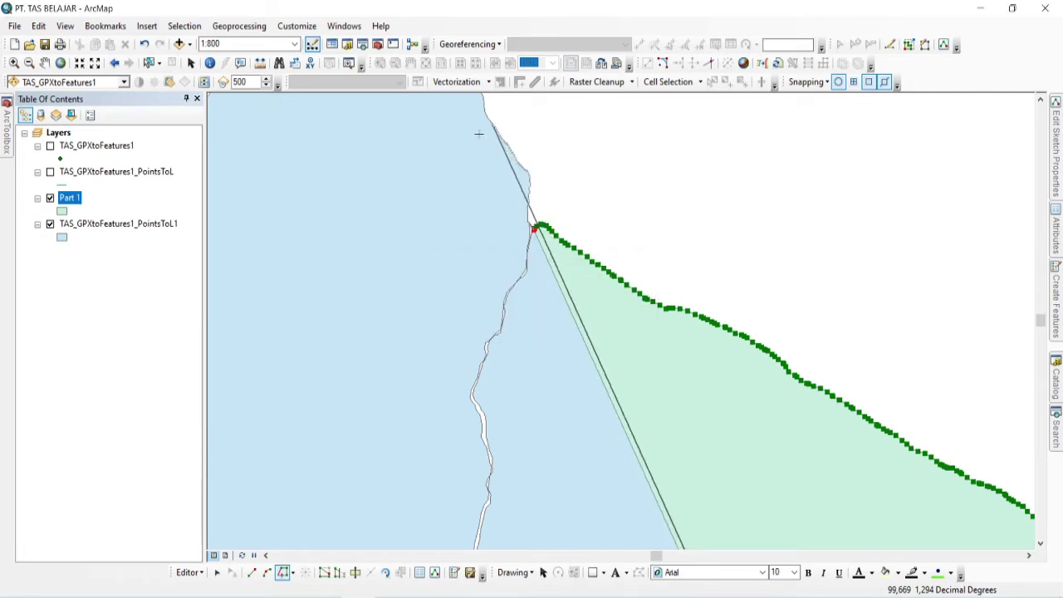
- Trace around the peaked northern block, down its west side and along the U-shaped gap to the base of the narrow strip
{"action": "scroll", "coordinate": [552, 303], "scroll_direction": "down", "scroll_amount": 5}
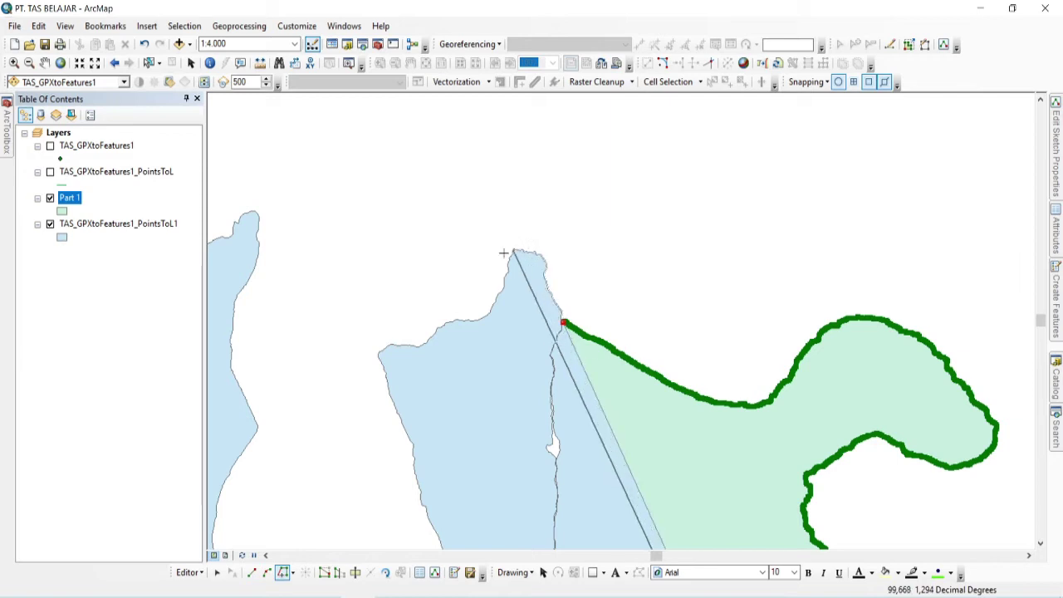
{"action": "mouse_move", "coordinate": [407, 405]}
{"action": "left_mouse_down"}
{"action": "mouse_move", "coordinate": [413, 210]}
{"action": "mouse_move", "coordinate": [425, 158]}
{"action": "left_mouse_up"}
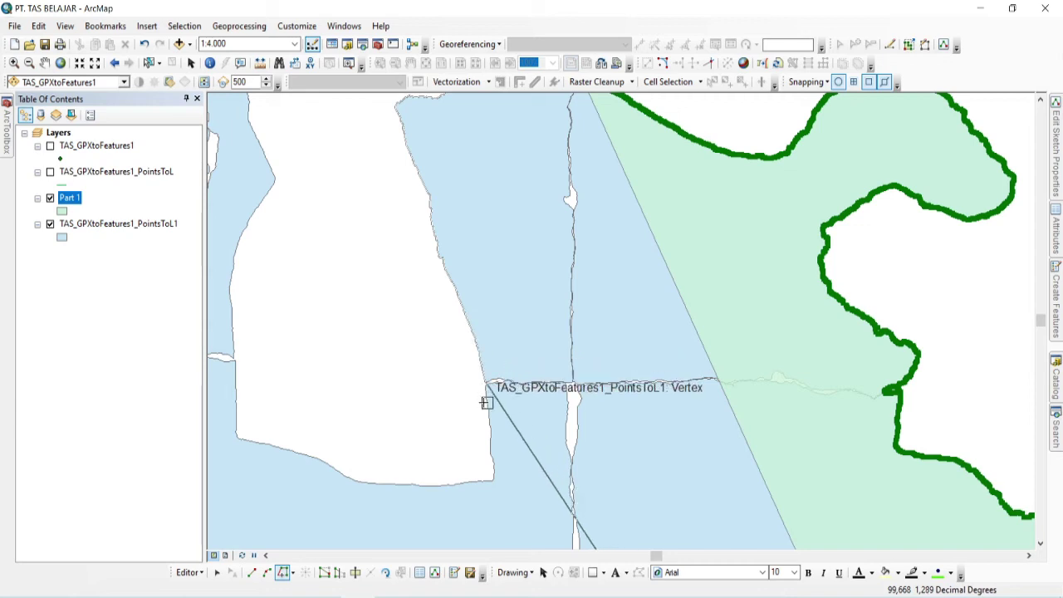
{"action": "double_click", "coordinate": [485, 387]}
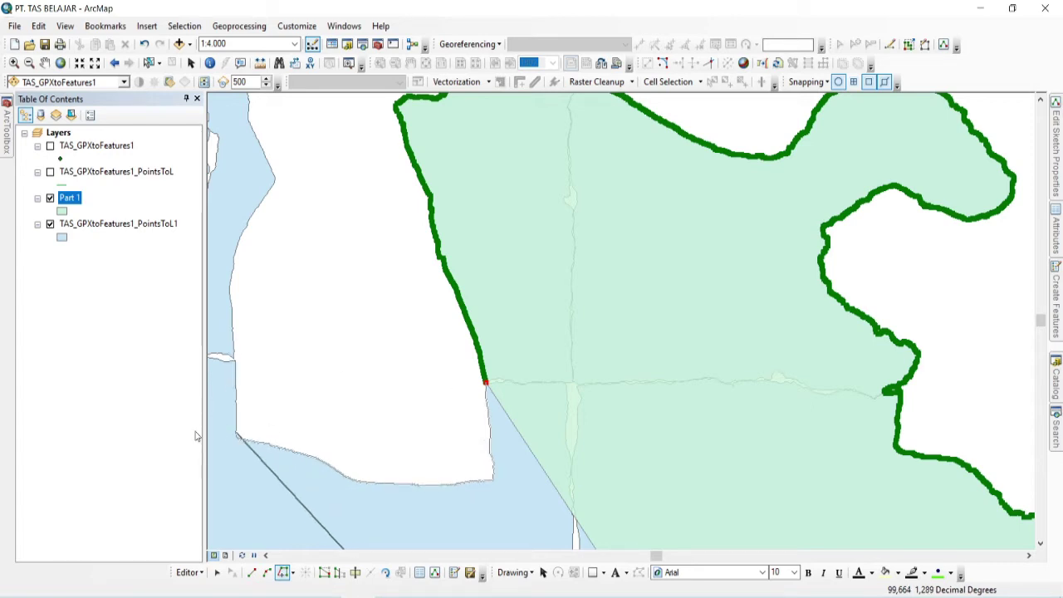
{"action": "left_click", "coordinate": [233, 348]}
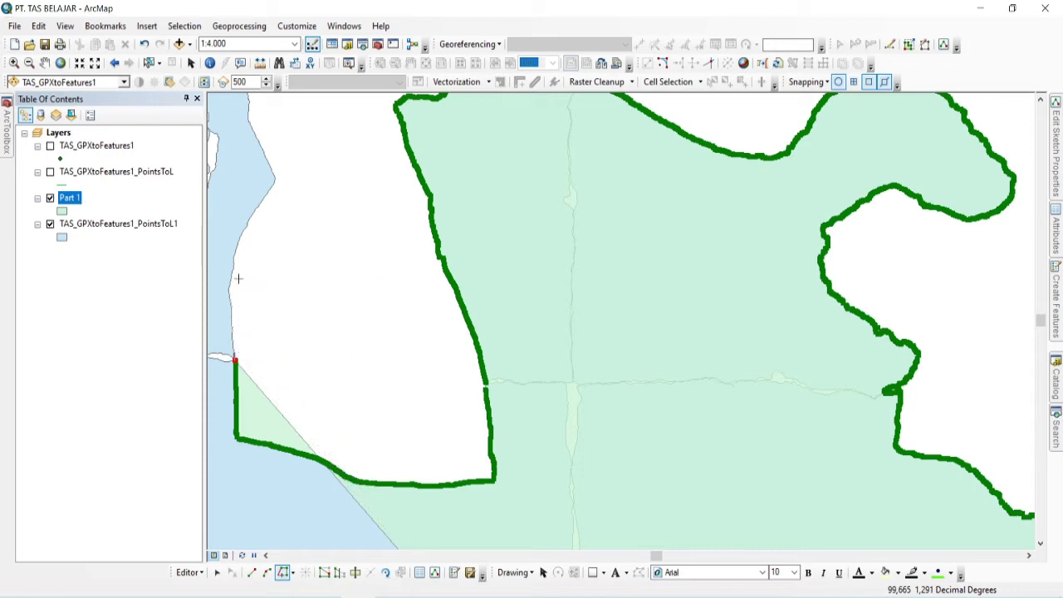
- Trace the outline of the narrow northern strip and carry the boundary across to the large northwestern block
{"action": "left_click", "coordinate": [263, 152]}
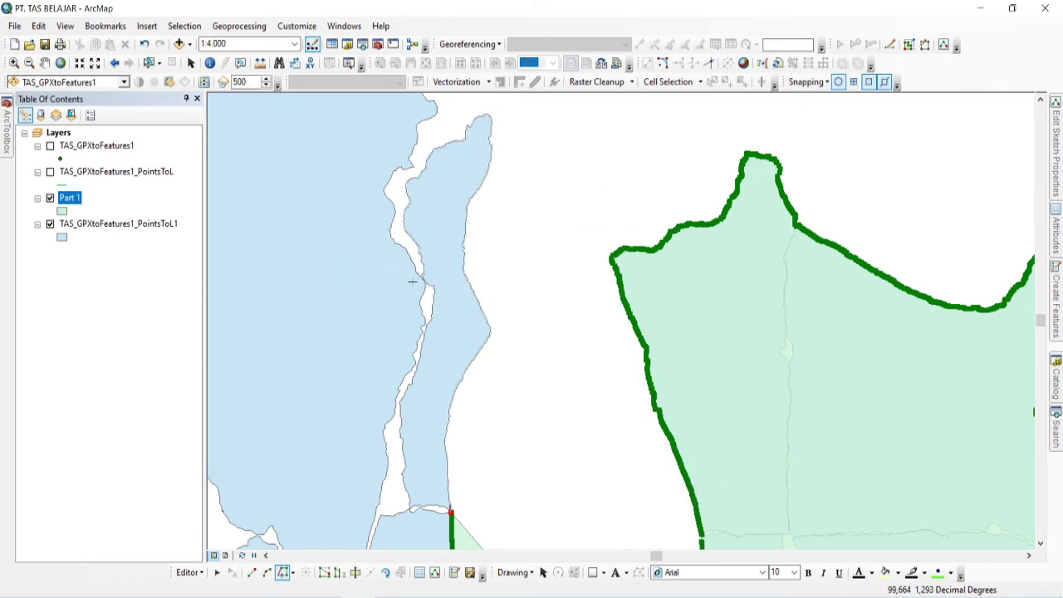
{"action": "double_click", "coordinate": [412, 506]}
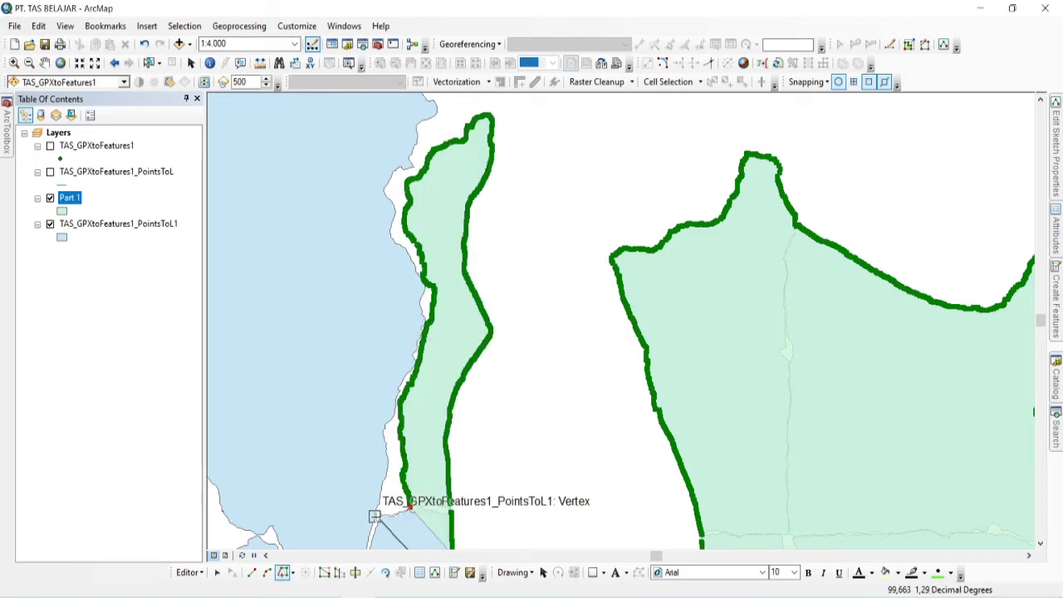
{"action": "left_click", "coordinate": [376, 516]}
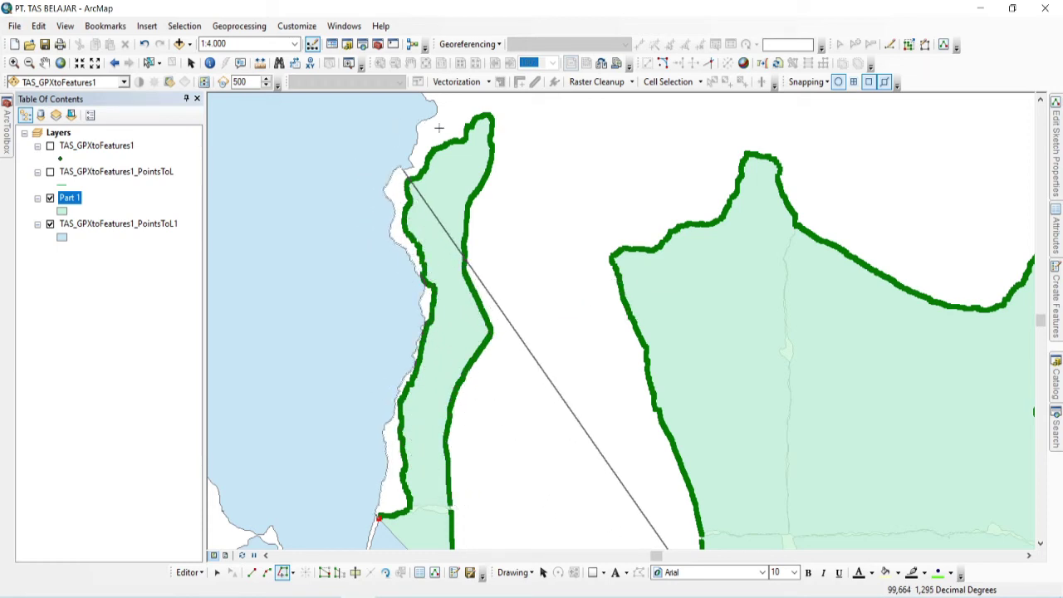
- Trace the polygon boundary around the large northwestern block and the smaller block below it, down to the junction with the southwestern edge
{"action": "left_click_drag", "start_coordinate": [443, 108], "coordinate": [574, 299]}
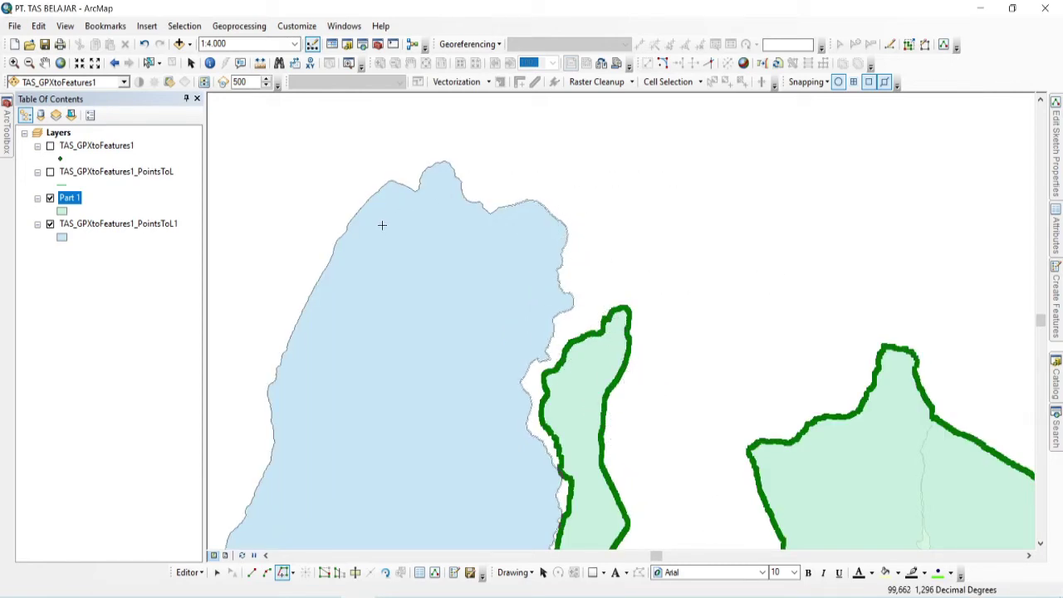
{"action": "left_click", "coordinate": [314, 207]}
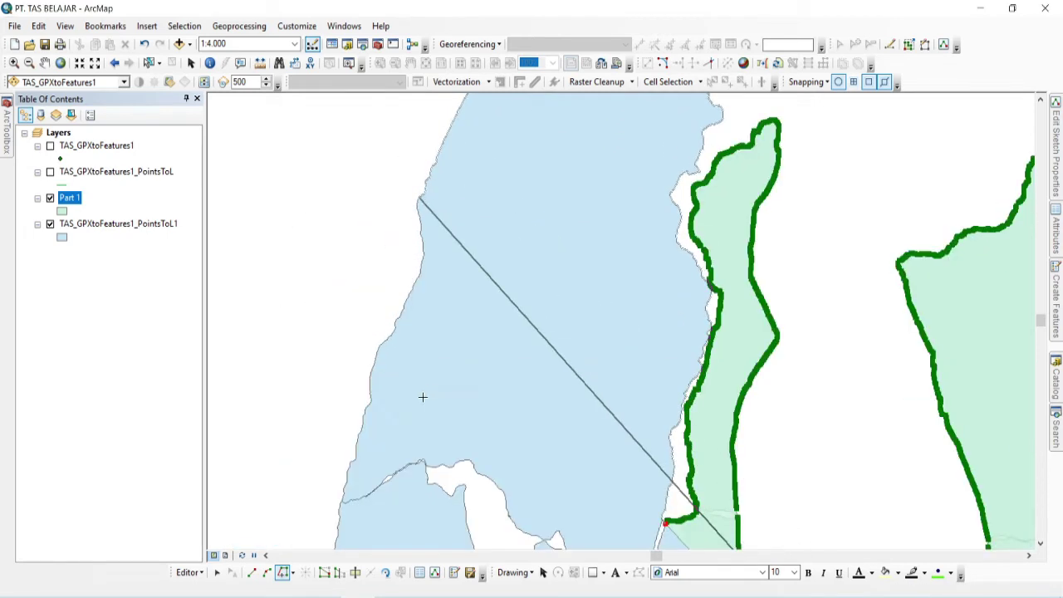
{"action": "scroll", "coordinate": [410, 401], "scroll_direction": "down", "scroll_amount": 3}
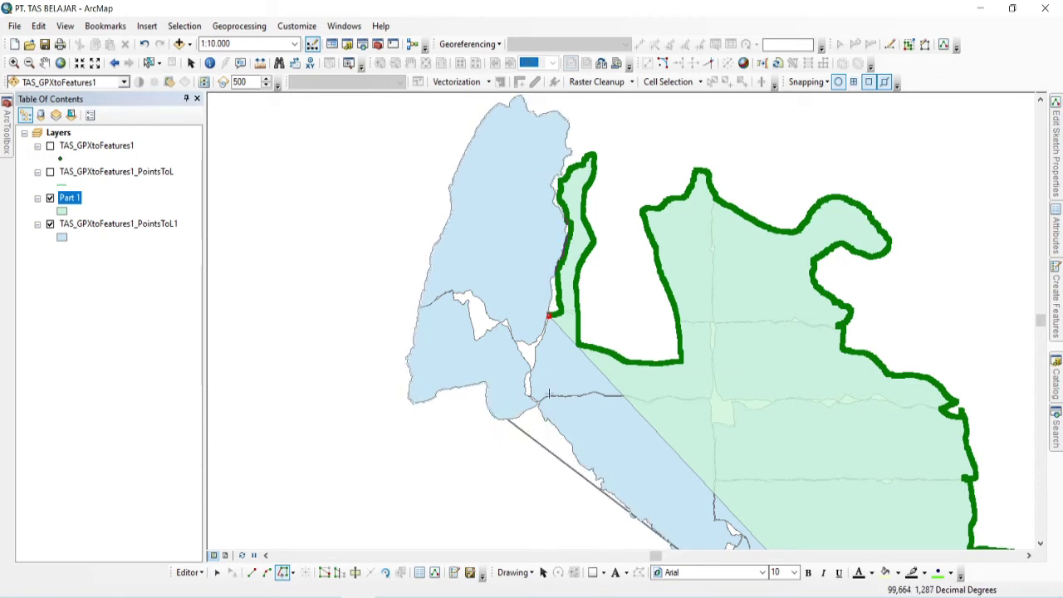
{"action": "double_click", "coordinate": [539, 405]}
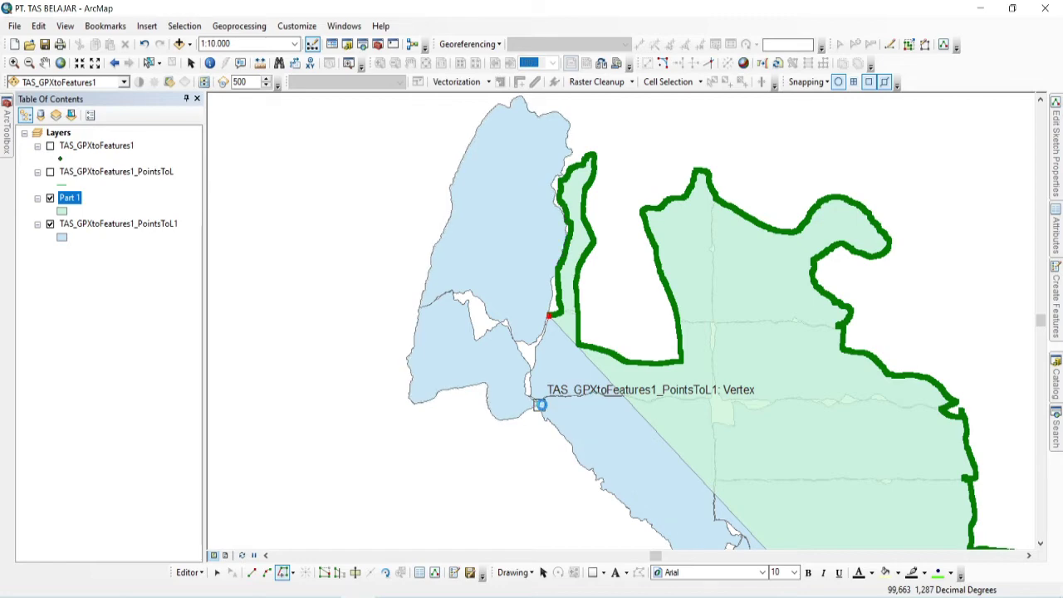
{"action": "scroll", "coordinate": [540, 404], "scroll_direction": "down", "scroll_amount": 4}
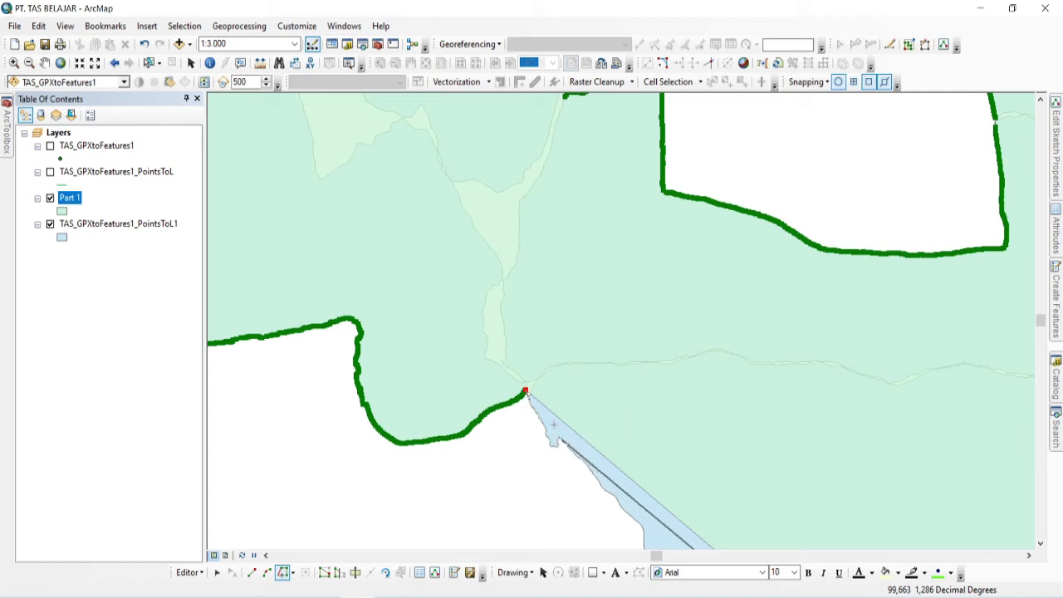
- Continue tracing southeast along the jagged southwestern outer edge, past its corner notch, and across the next road gap between blocks
{"action": "scroll", "coordinate": [533, 392], "scroll_direction": "up", "scroll_amount": 5}
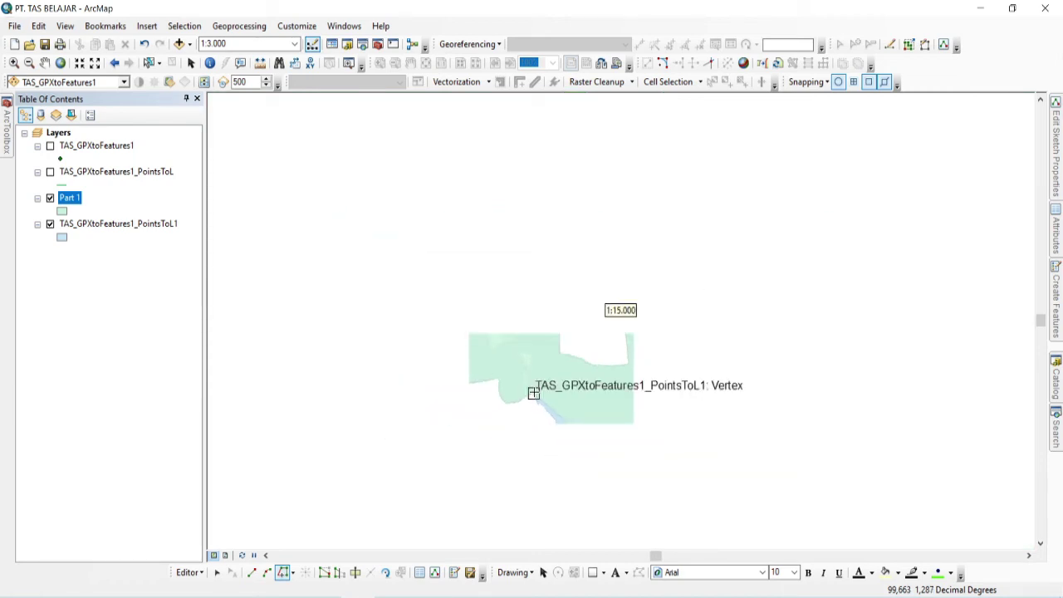
{"action": "left_click_drag", "start_coordinate": [594, 467], "coordinate": [441, 252]}
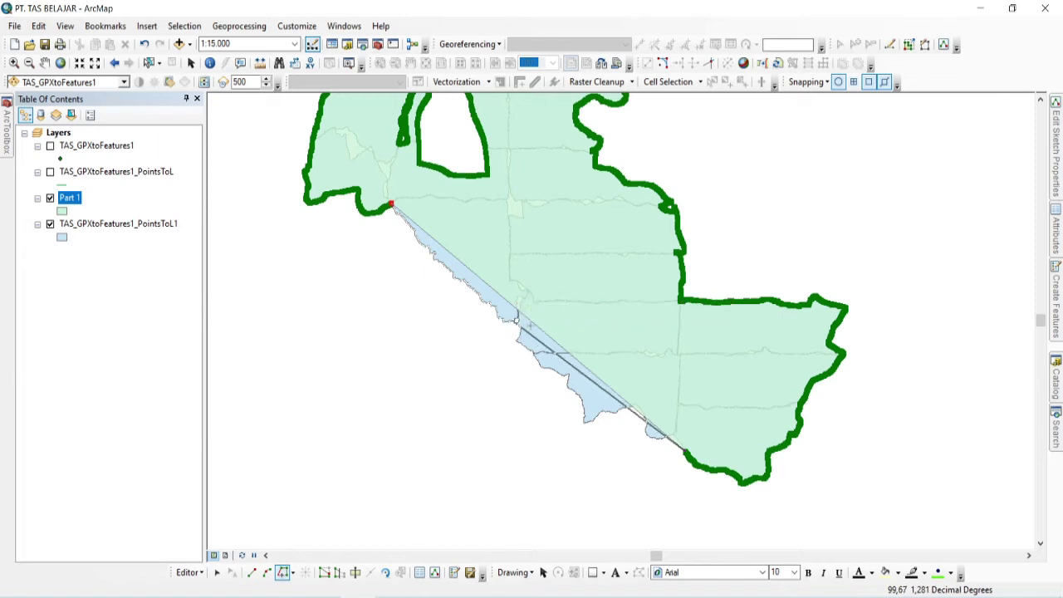
{"action": "scroll", "coordinate": [519, 319], "scroll_direction": "down", "scroll_amount": 5}
{"action": "left_click", "coordinate": [520, 319]}
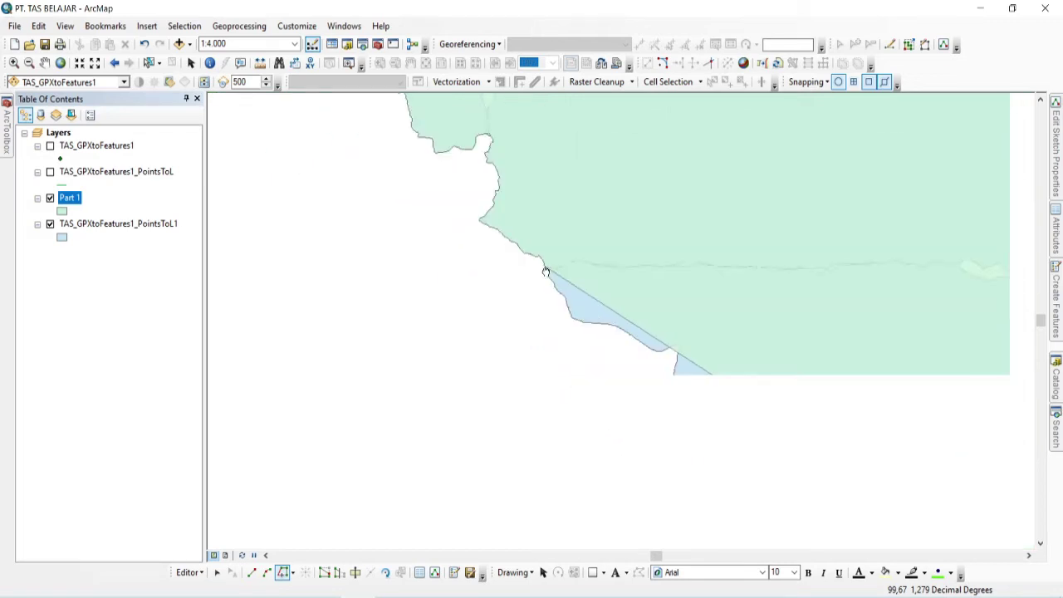
{"action": "scroll", "coordinate": [541, 242], "scroll_direction": "down", "scroll_amount": 1}
{"action": "scroll", "coordinate": [541, 240], "scroll_direction": "down", "scroll_amount": 5}
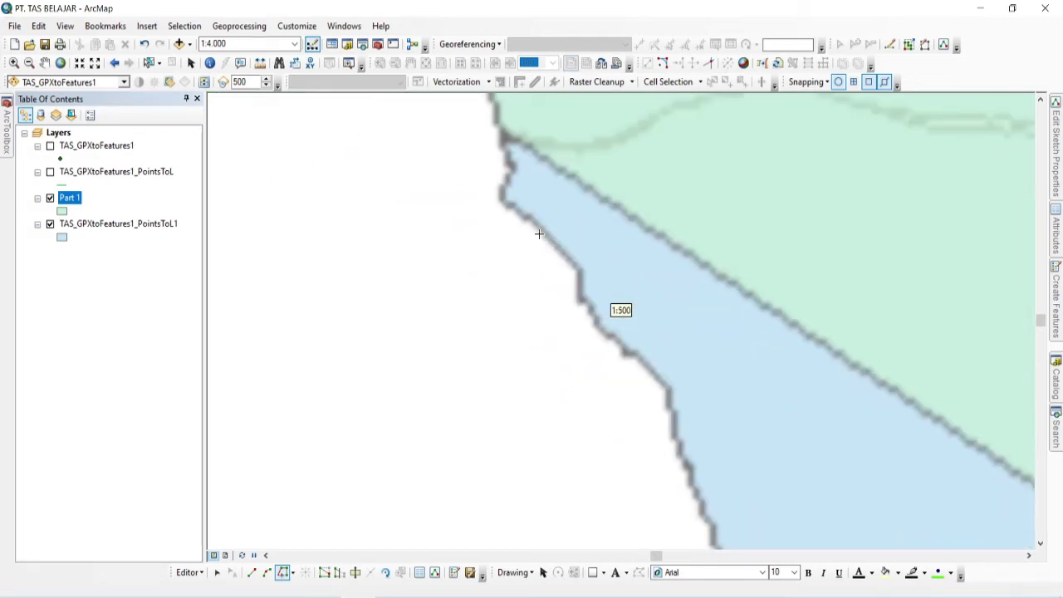
{"action": "left_click", "coordinate": [505, 153]}
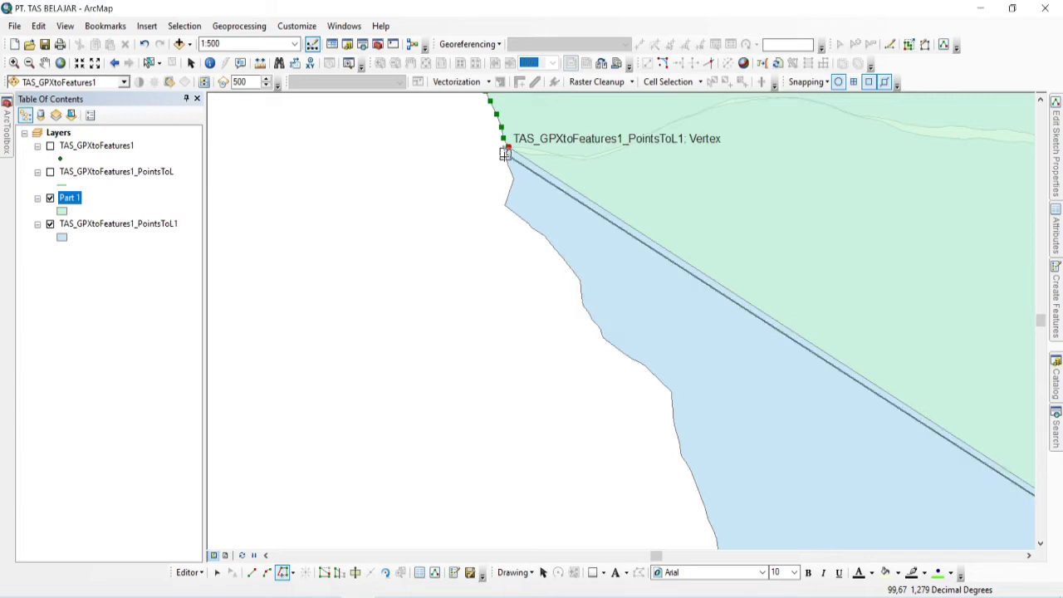
- Trace the remaining southern edge back to the starting point and finish the boundary polygon
{"action": "scroll", "coordinate": [574, 302], "scroll_direction": "up", "scroll_amount": 1}
{"action": "scroll", "coordinate": [505, 208], "scroll_direction": "up", "scroll_amount": 3}
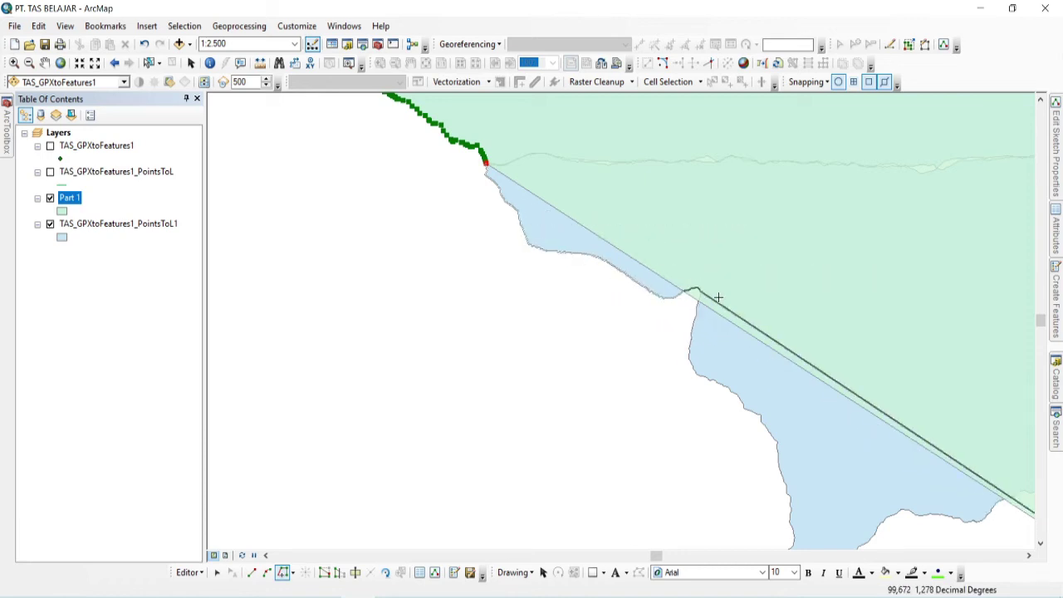
{"action": "left_click_drag", "start_coordinate": [746, 395], "coordinate": [429, 220]}
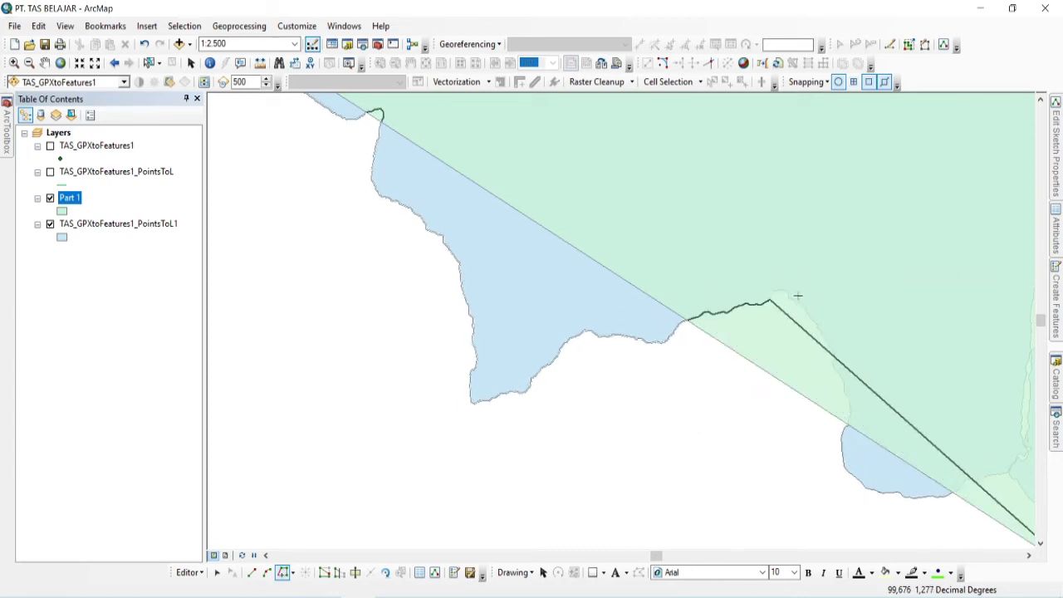
{"action": "mouse_move", "coordinate": [847, 389]}
{"action": "left_mouse_down"}
{"action": "mouse_move", "coordinate": [728, 167]}
{"action": "mouse_move", "coordinate": [703, 366]}
{"action": "left_mouse_up"}
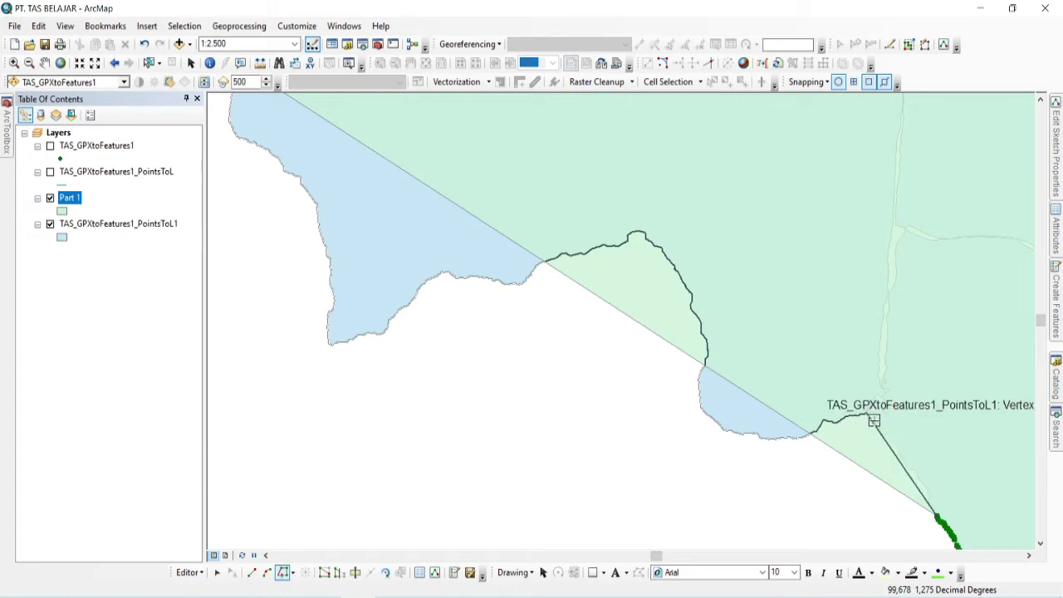
{"action": "left_click", "coordinate": [873, 422]}
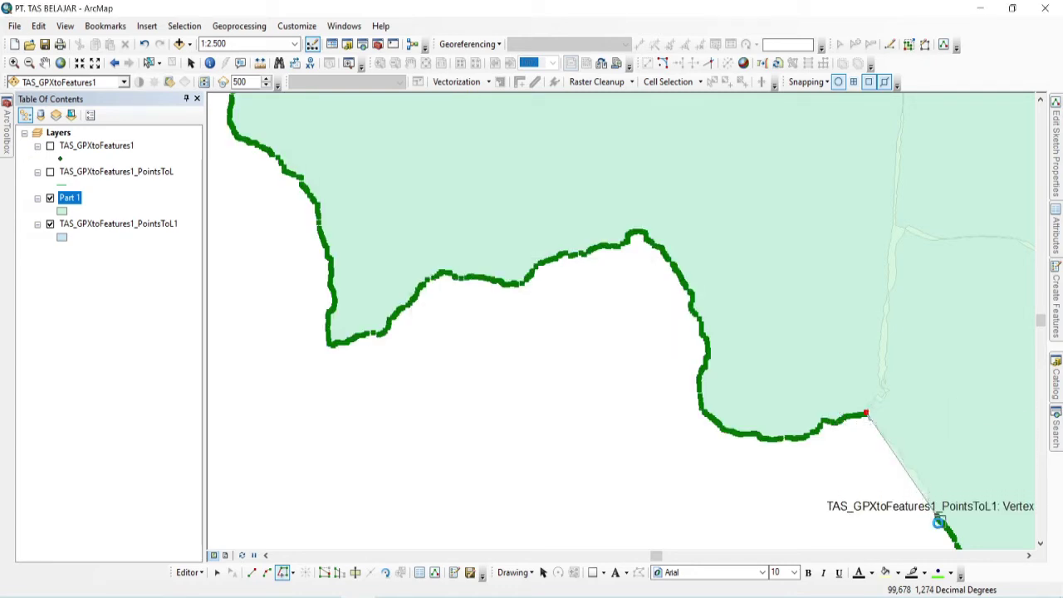
{"action": "double_click", "coordinate": [940, 499]}
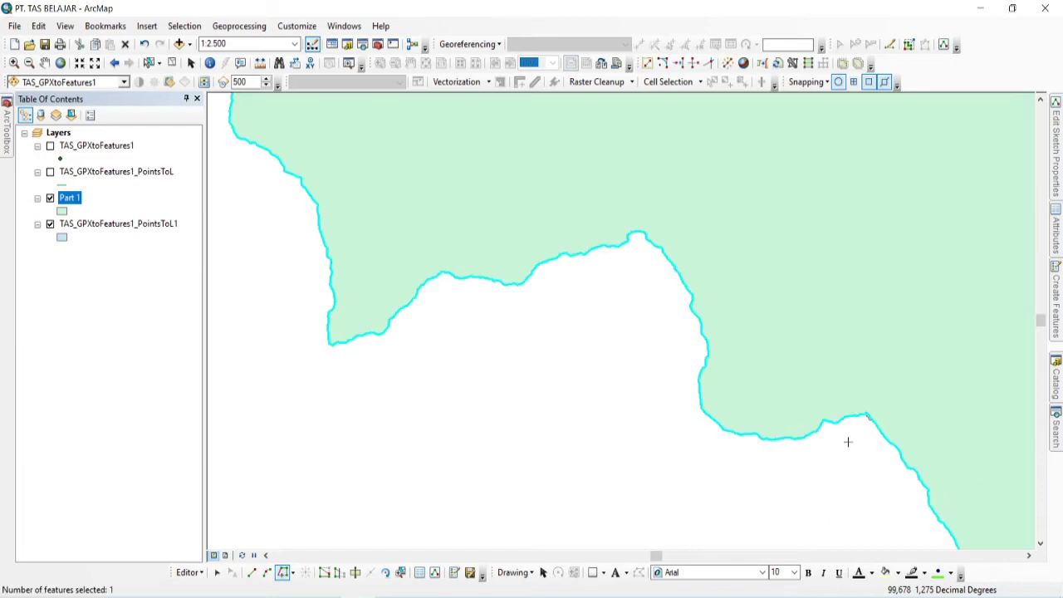
{"action": "scroll", "coordinate": [747, 396], "scroll_direction": "up", "scroll_amount": 5}
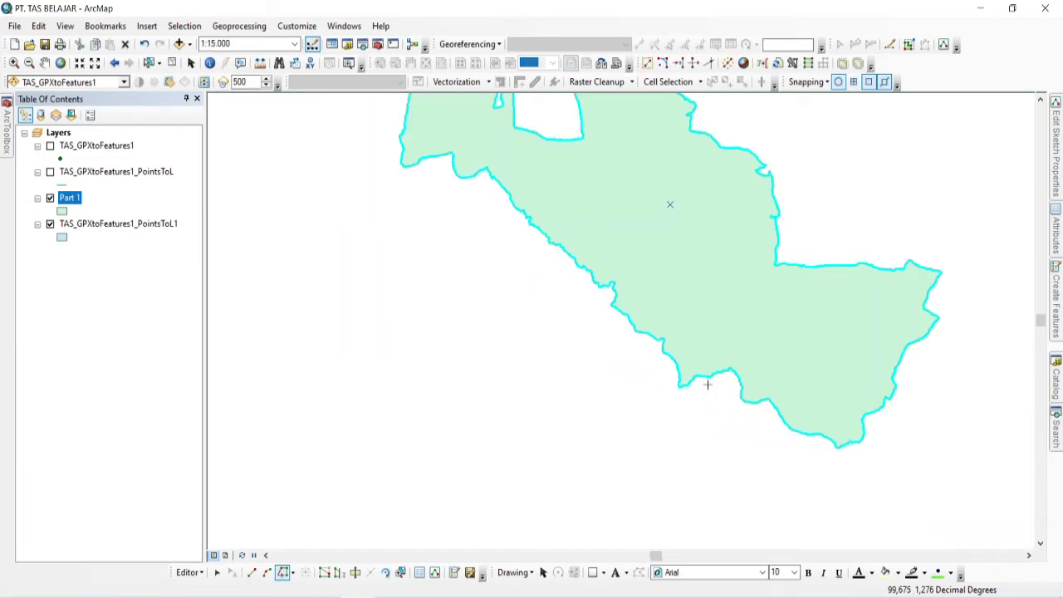
{"action": "scroll", "coordinate": [704, 382], "scroll_direction": "up", "scroll_amount": 1}
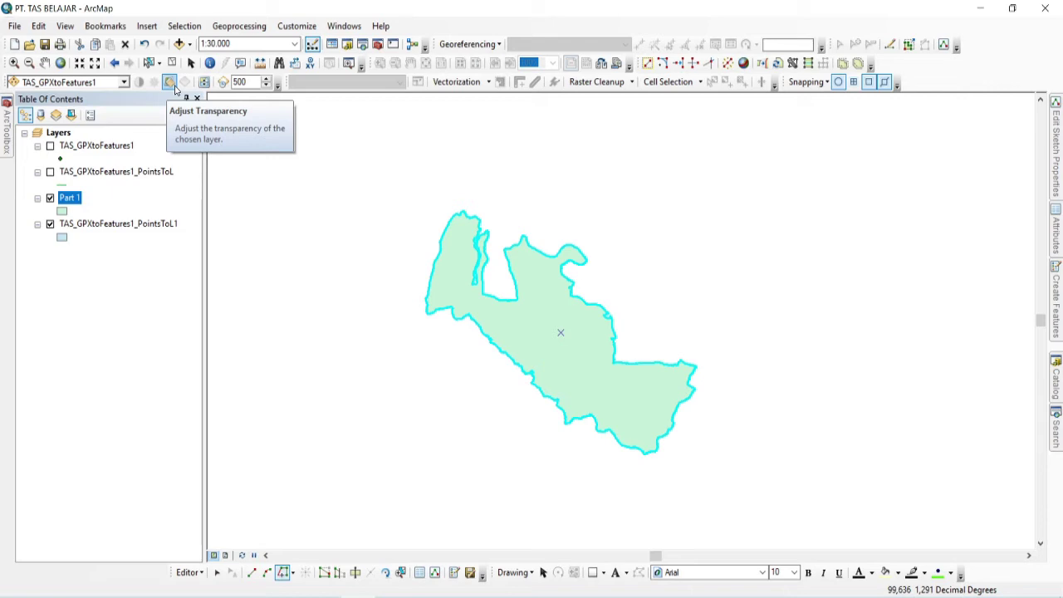
- Increase the transparency of the Part 1 layer so the blocks and road gaps beneath show through
{"action": "left_click", "coordinate": [123, 83]}
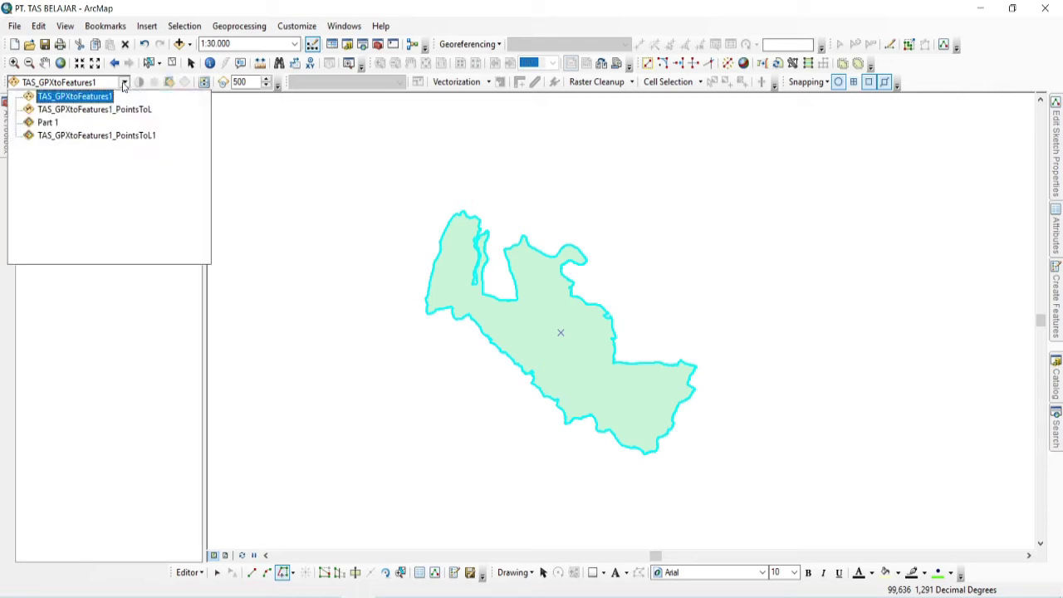
{"action": "left_click", "coordinate": [98, 121]}
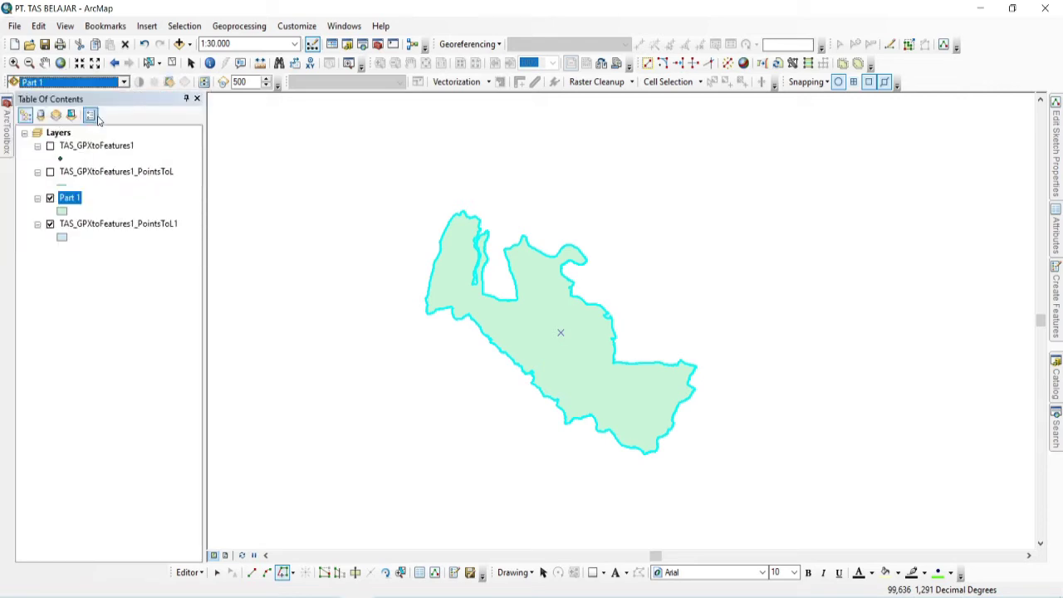
{"action": "left_click", "coordinate": [170, 84]}
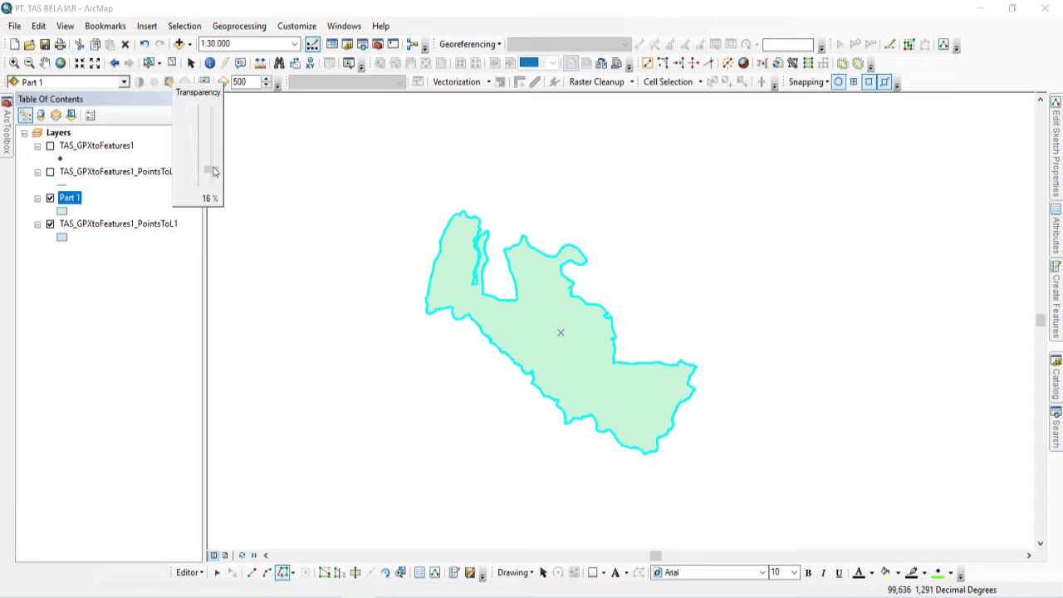
{"action": "left_click_drag", "start_coordinate": [212, 144], "coordinate": [211, 140]}
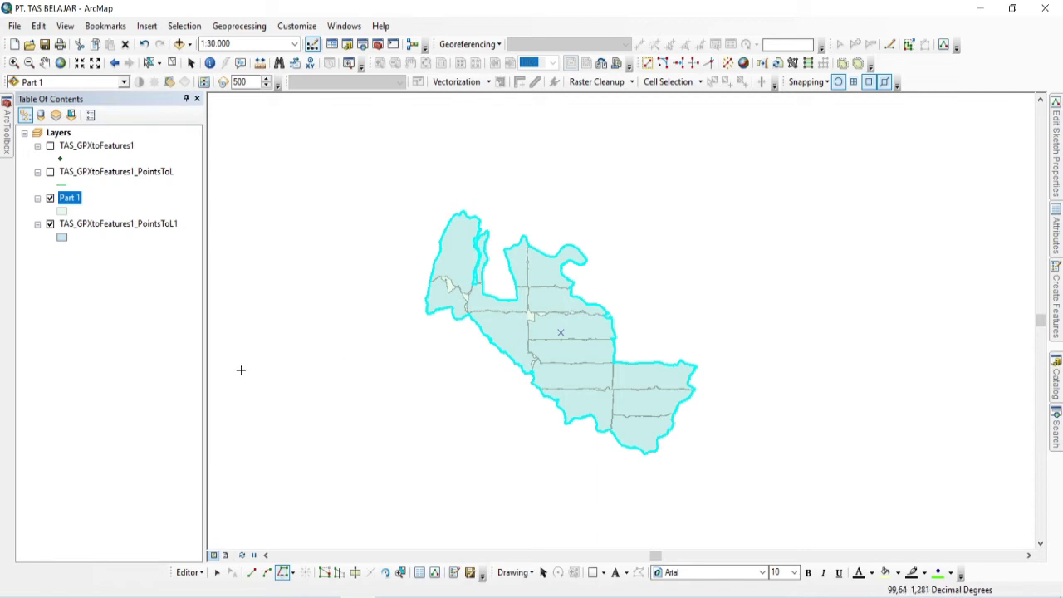
- Start an edit session on Part 1 and select its boundary polygon for splitting with Cut Polygons
{"action": "right_click", "coordinate": [75, 201]}
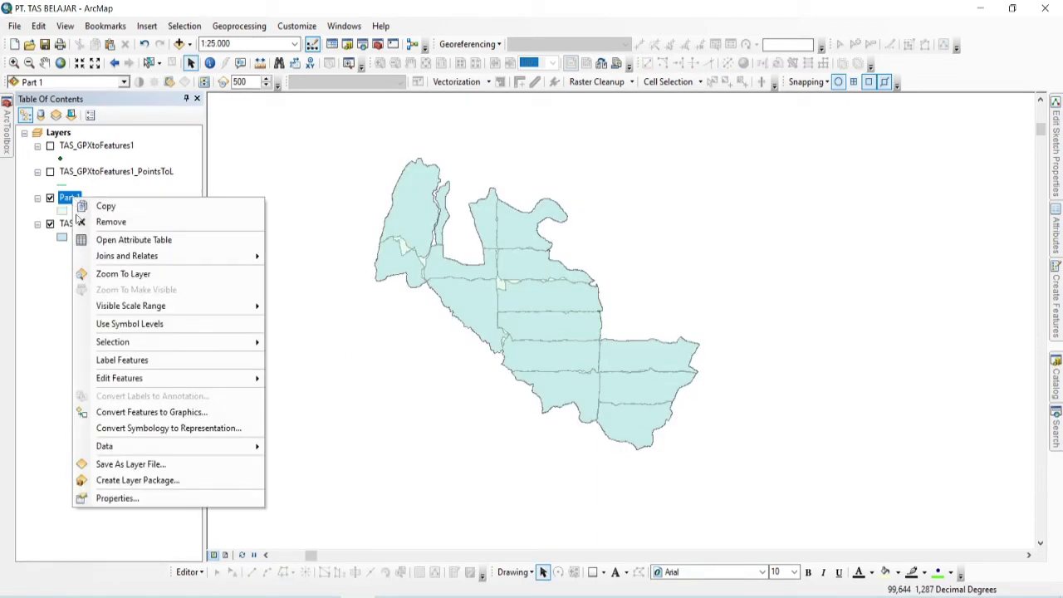
{"action": "left_click", "coordinate": [300, 380]}
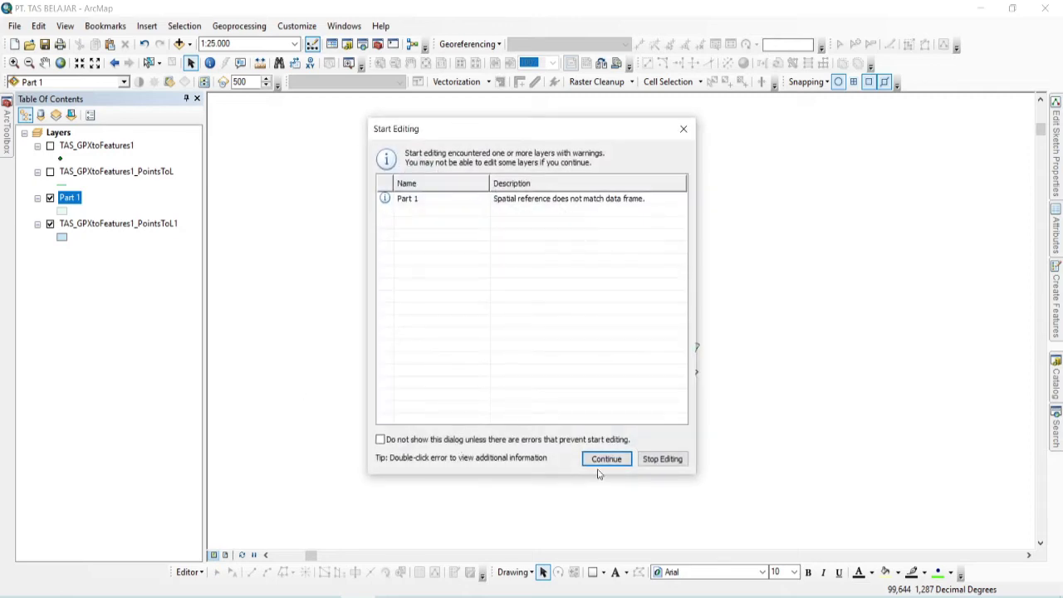
{"action": "left_click", "coordinate": [607, 456]}
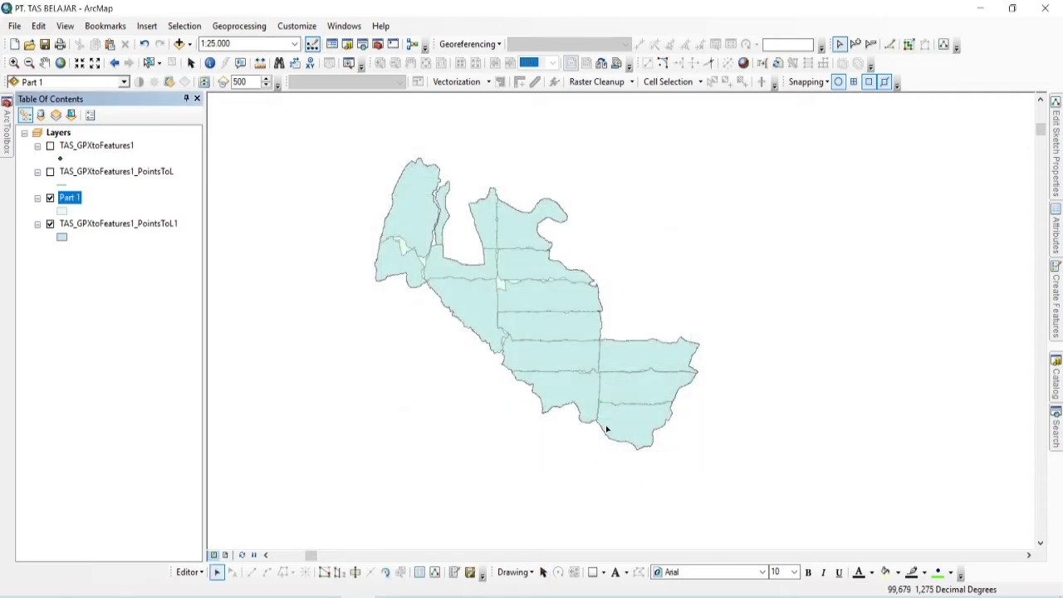
{"action": "left_click", "coordinate": [606, 428]}
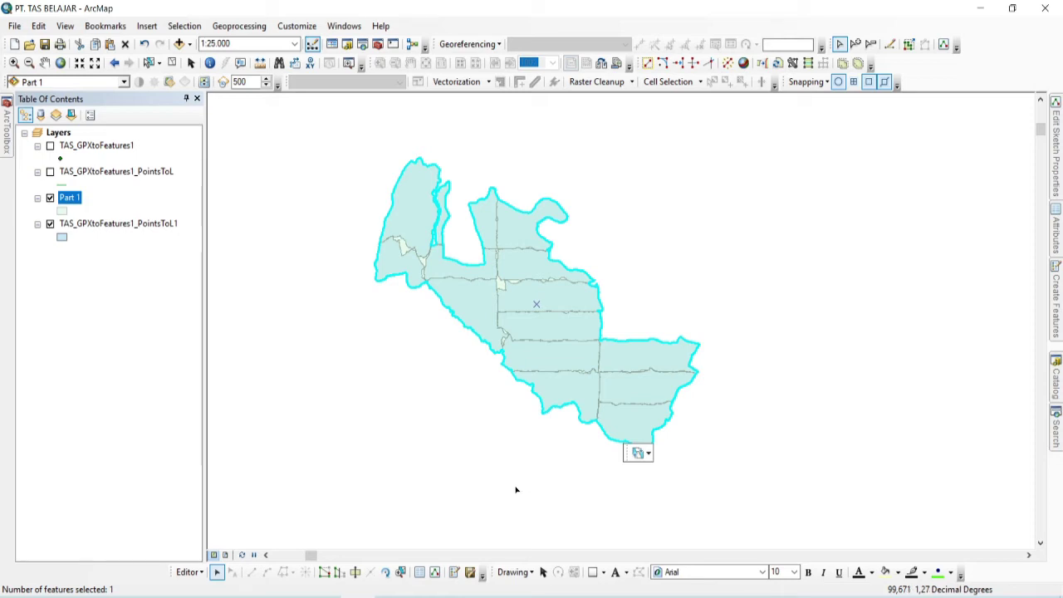
{"action": "left_click", "coordinate": [354, 573]}
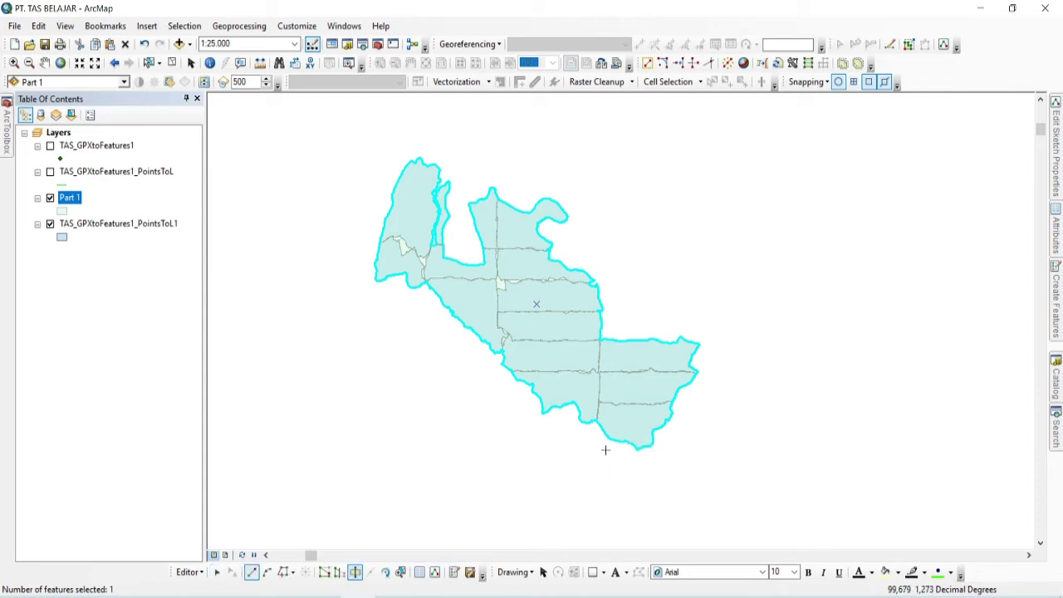
{"action": "scroll", "coordinate": [600, 430], "scroll_direction": "up", "scroll_amount": 1}
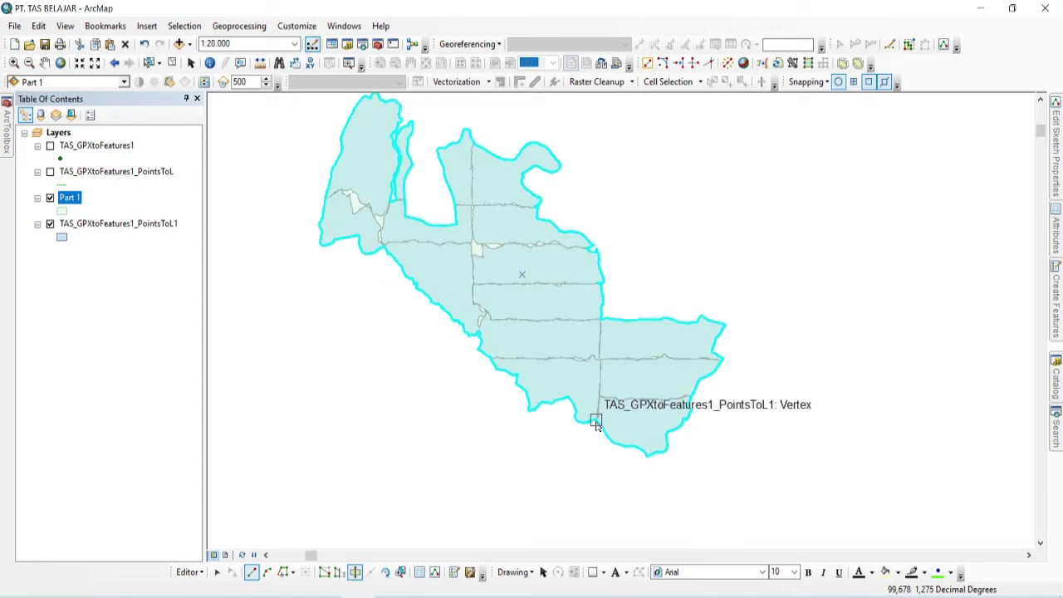
{"action": "scroll", "coordinate": [596, 425], "scroll_direction": "up", "scroll_amount": 5}
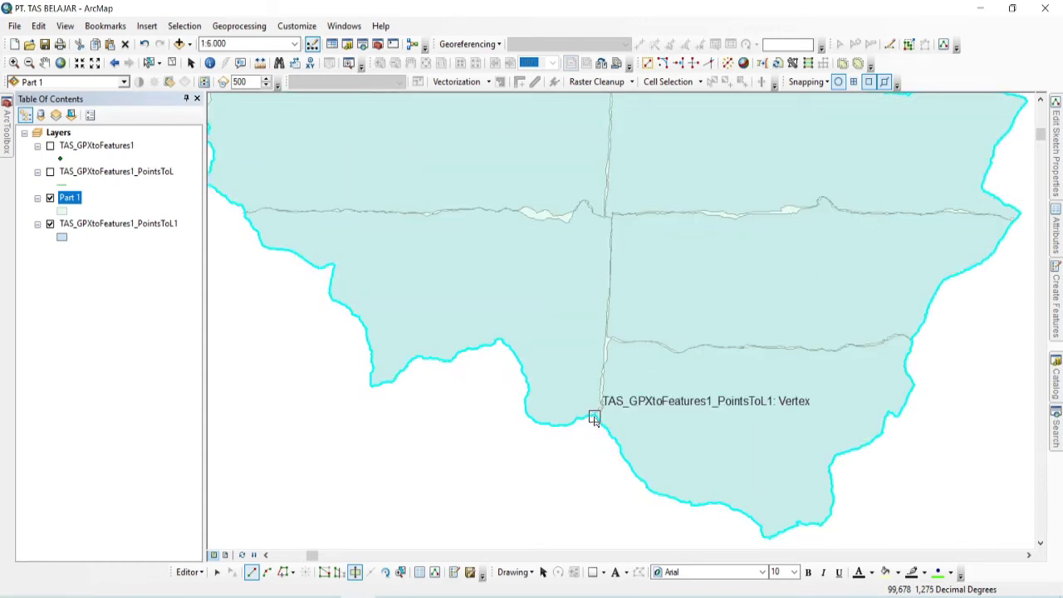
{"action": "left_click", "coordinate": [595, 417]}
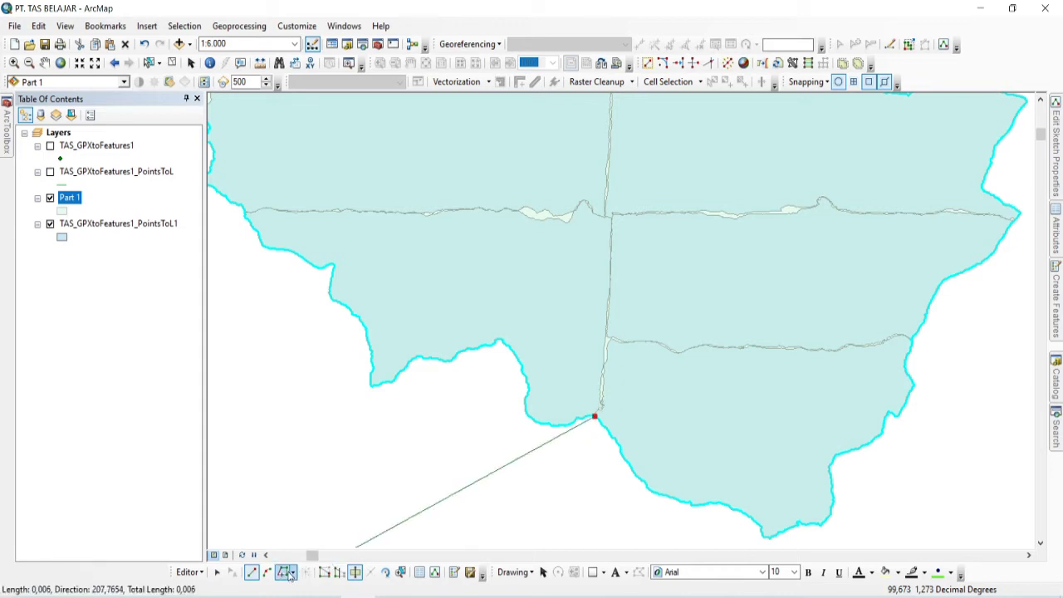
{"action": "right_click", "coordinate": [392, 528]}
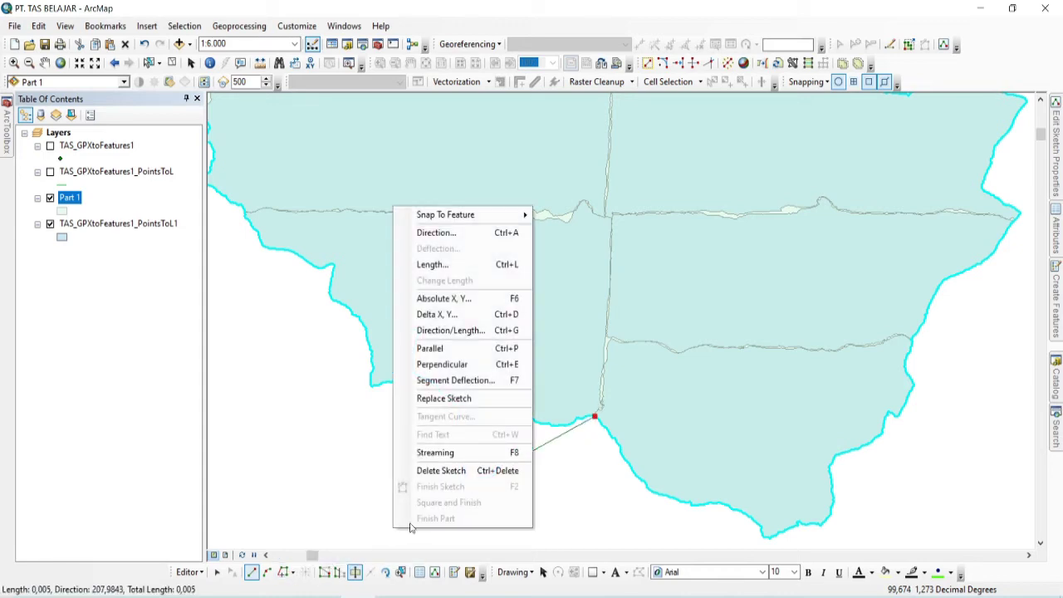
{"action": "left_click", "coordinate": [419, 470]}
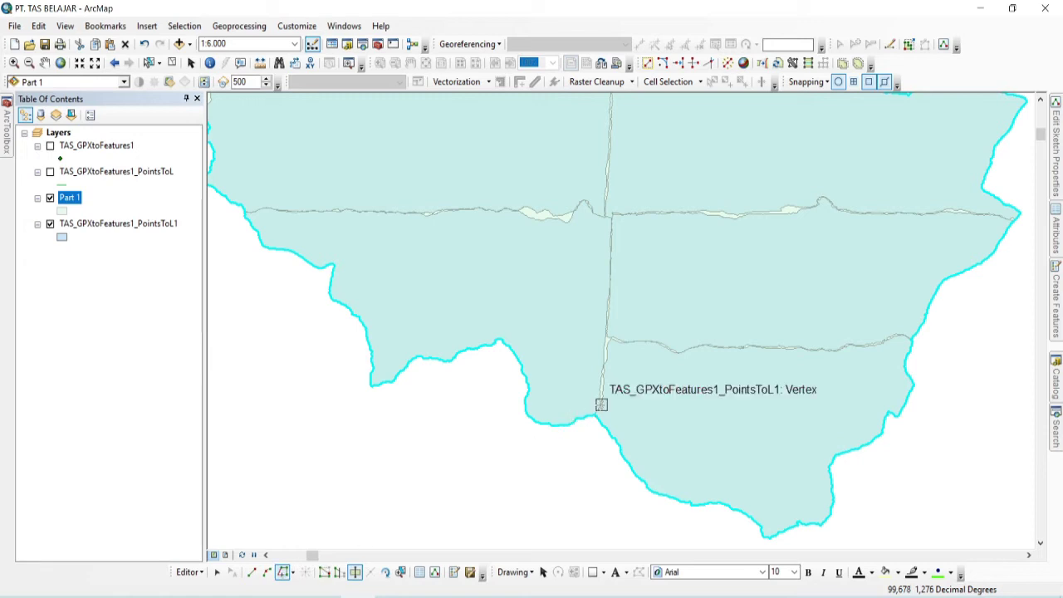
- Start the cut line at the southern boundary edge and trace it north along the road gap to the first full east-west road crossing
{"action": "left_click", "coordinate": [595, 418]}
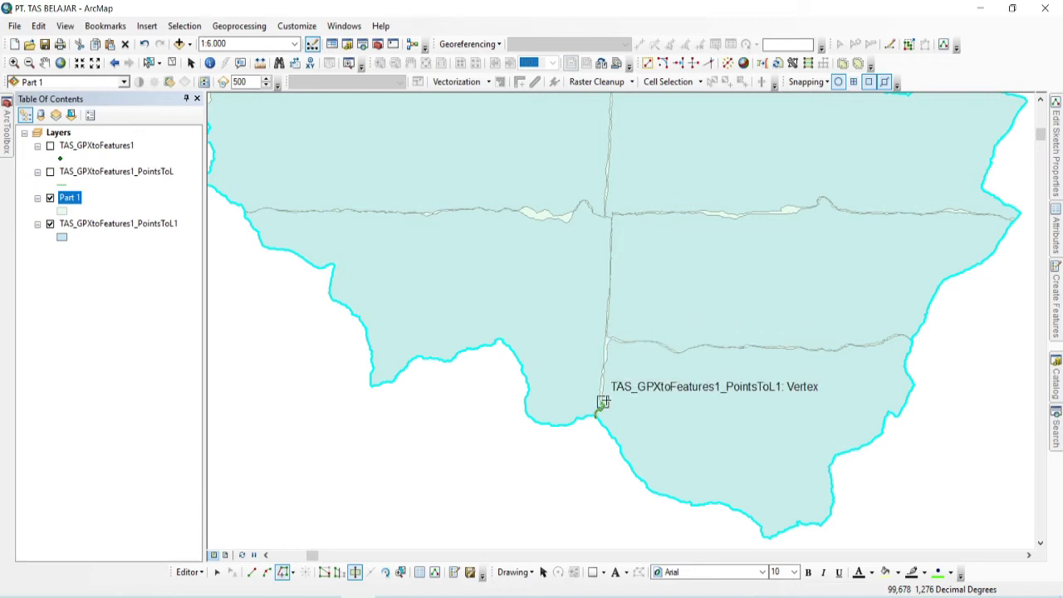
{"action": "scroll", "coordinate": [619, 392], "scroll_direction": "up", "scroll_amount": 3}
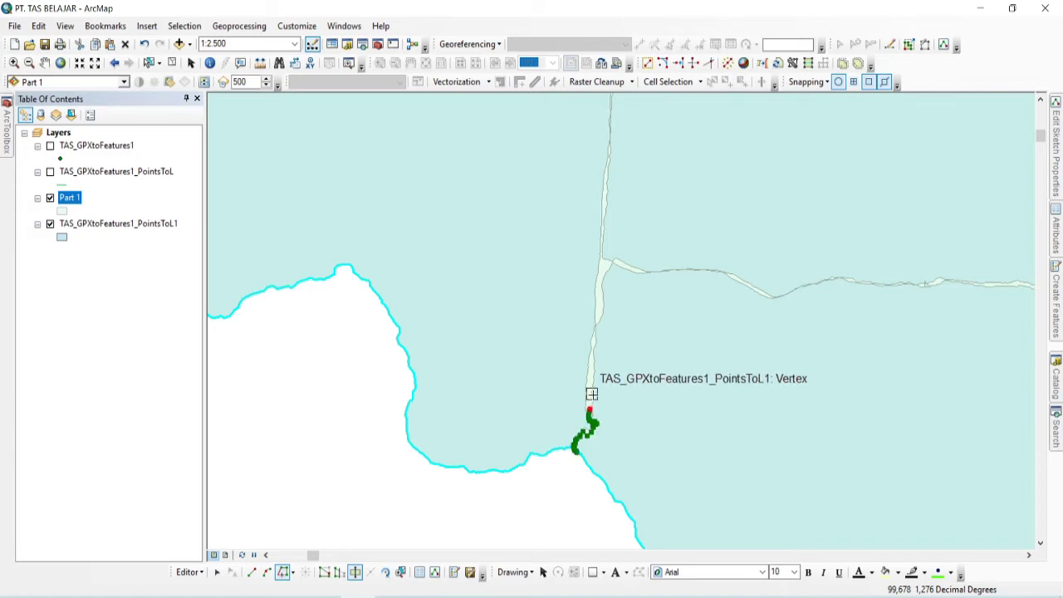
{"action": "left_click", "coordinate": [591, 393]}
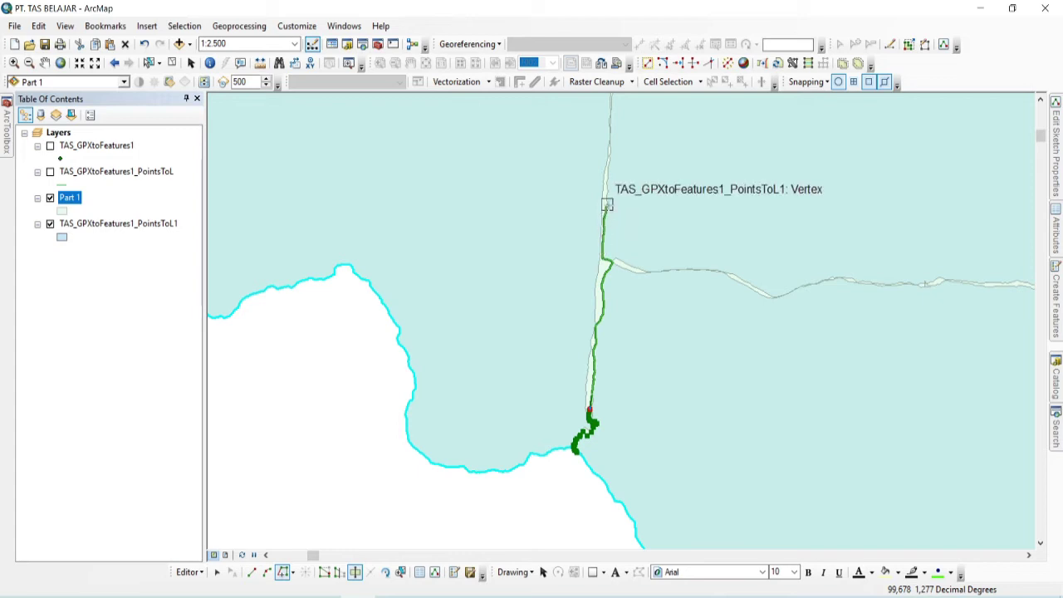
{"action": "scroll", "coordinate": [588, 383], "scroll_direction": "down", "scroll_amount": 3}
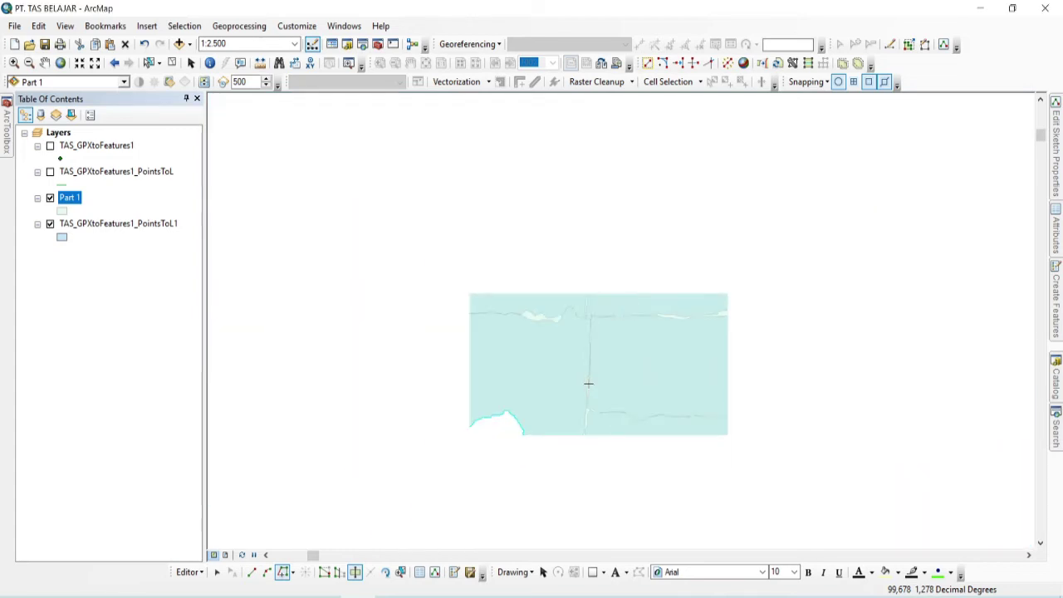
{"action": "scroll", "coordinate": [588, 382], "scroll_direction": "down", "scroll_amount": 1}
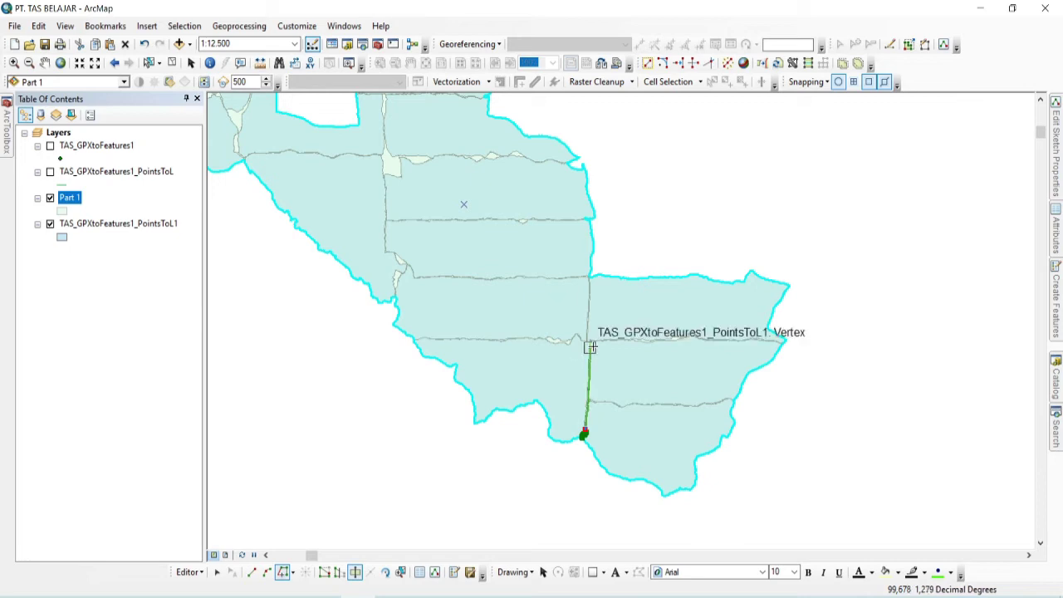
{"action": "scroll", "coordinate": [589, 329], "scroll_direction": "up", "scroll_amount": 3}
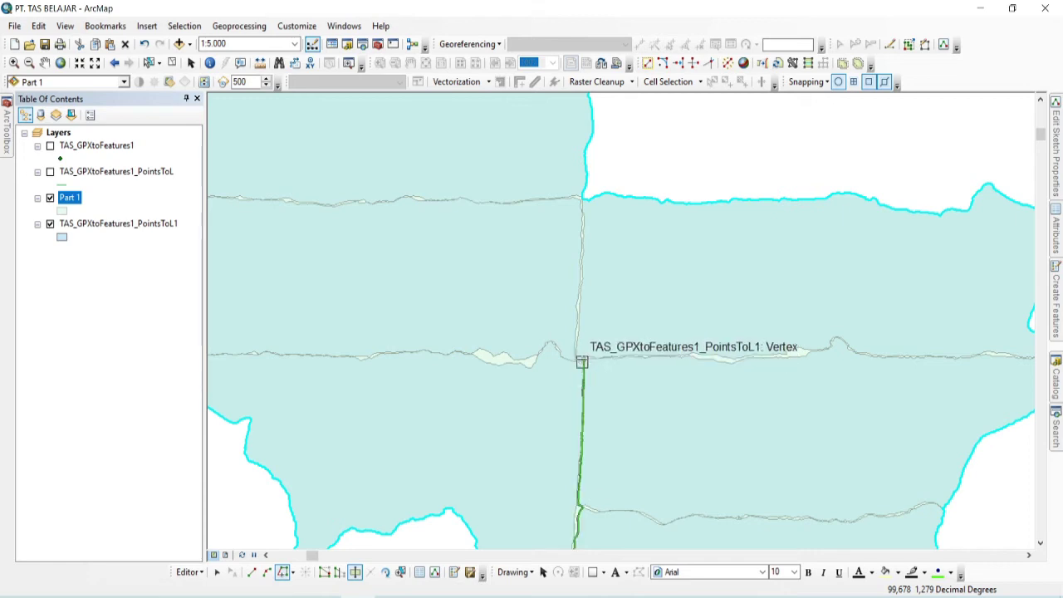
{"action": "left_click", "coordinate": [579, 361]}
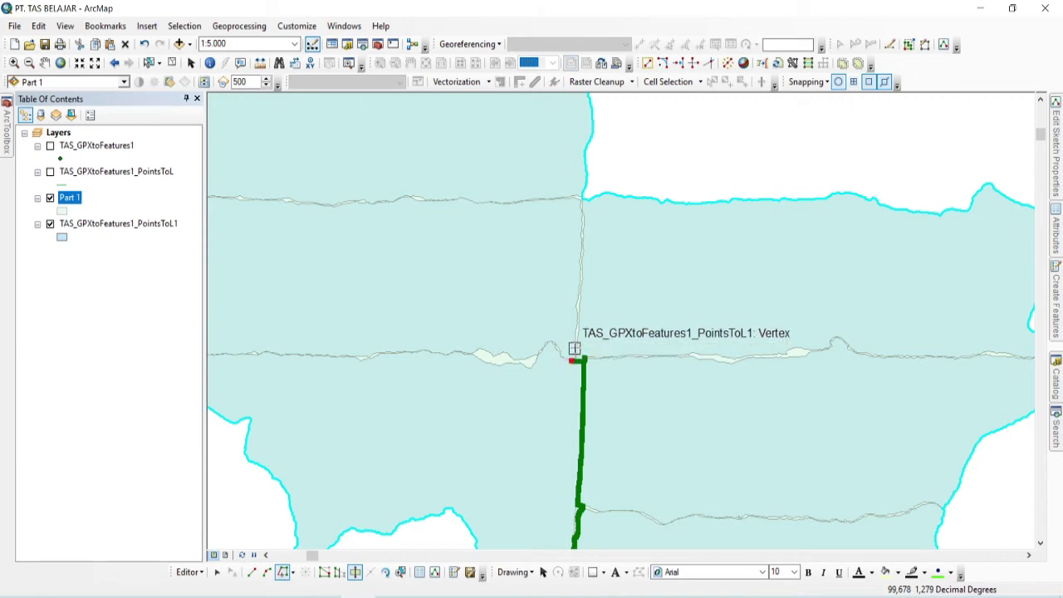
- Carry the cut line across the road junction, trace it north to the boundary's inner corner, and finish splitting the polygon
{"action": "left_click", "coordinate": [571, 359]}
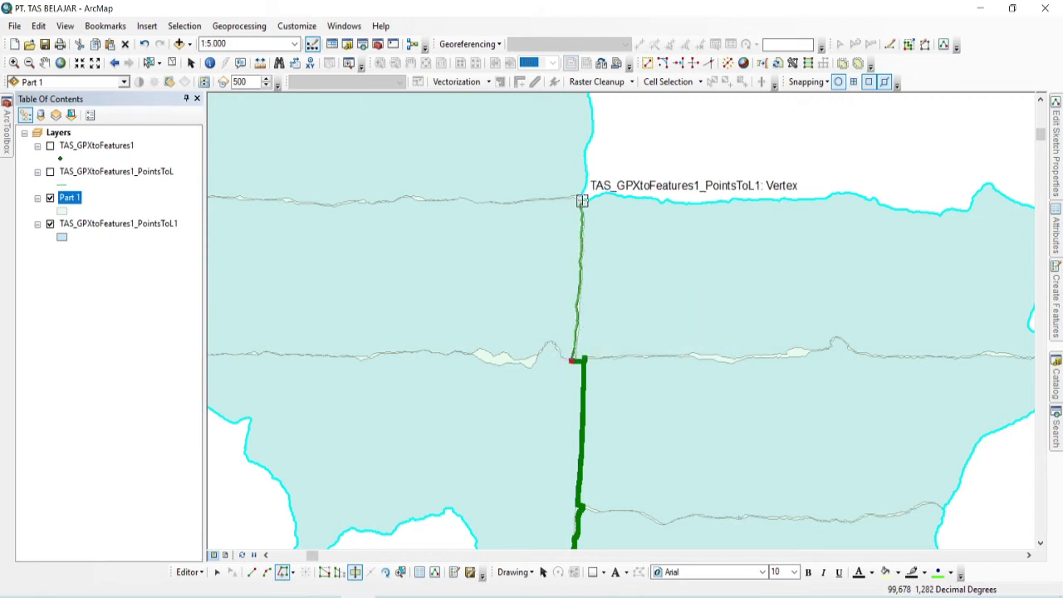
{"action": "left_click", "coordinate": [583, 190]}
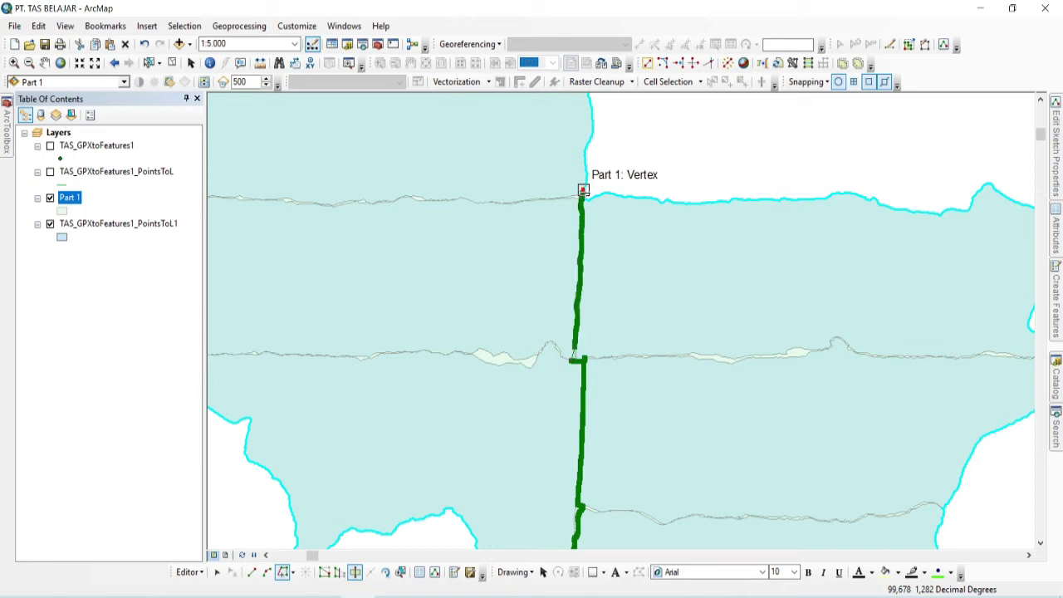
{"action": "double_click", "coordinate": [583, 190]}
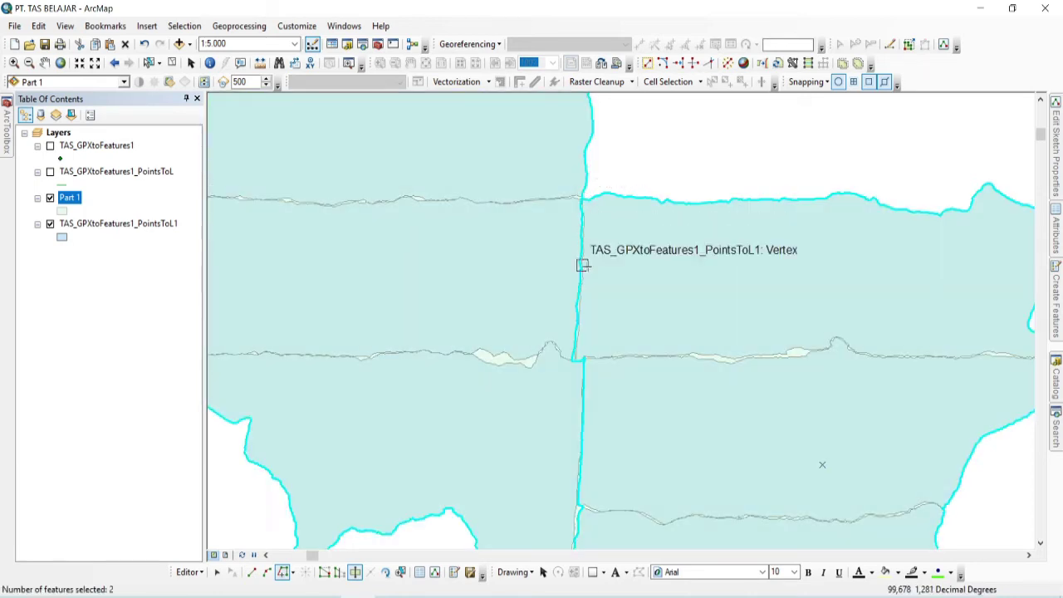
- Try to cut the westernmost polygon in two along the upper edge of its east-west road gap
{"action": "scroll", "coordinate": [565, 288], "scroll_direction": "down", "scroll_amount": 2}
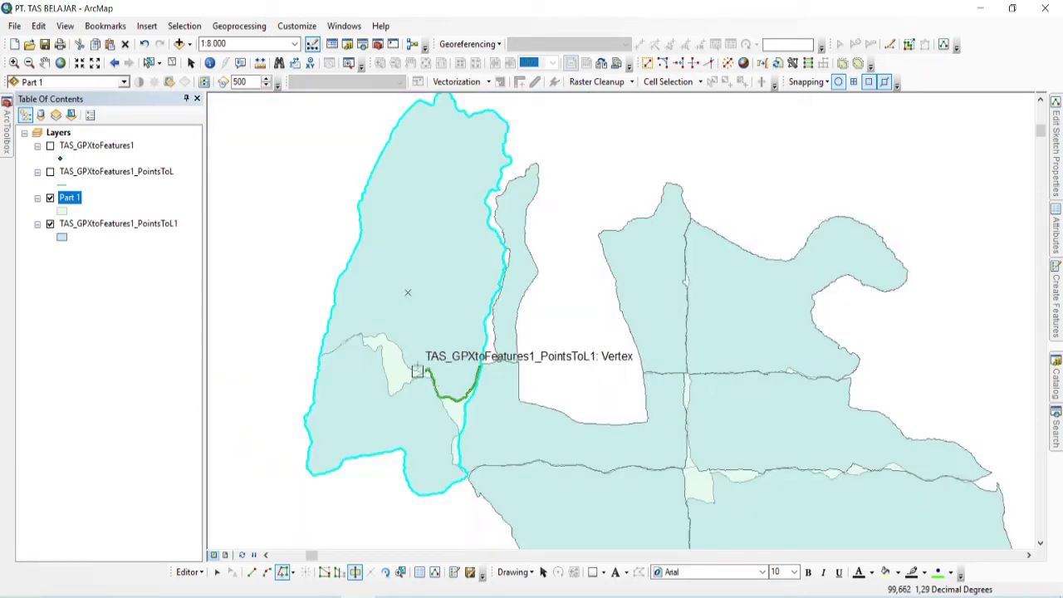
{"action": "double_click", "coordinate": [262, 352]}
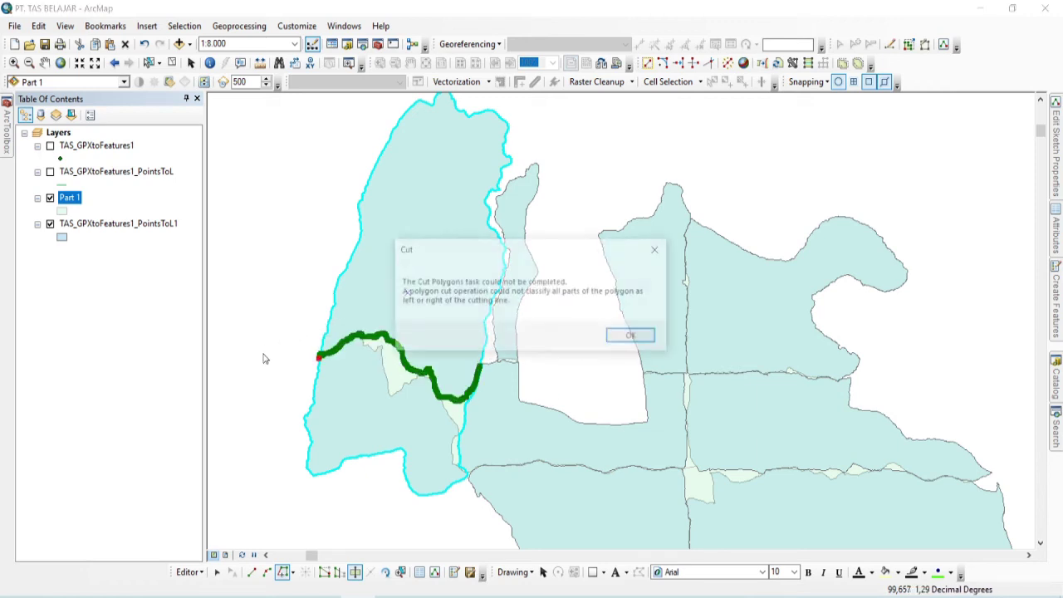
{"action": "left_click", "coordinate": [621, 337]}
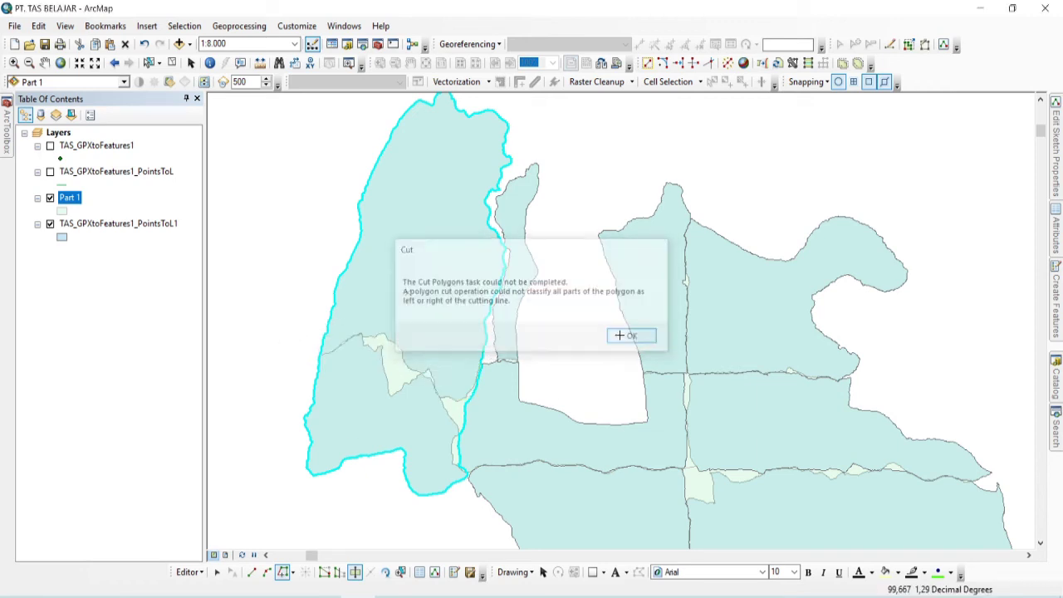
- Retrace the cut line across the westernmost polygon along the same road gap and finish the sketch to split it
{"action": "left_click", "coordinate": [480, 364]}
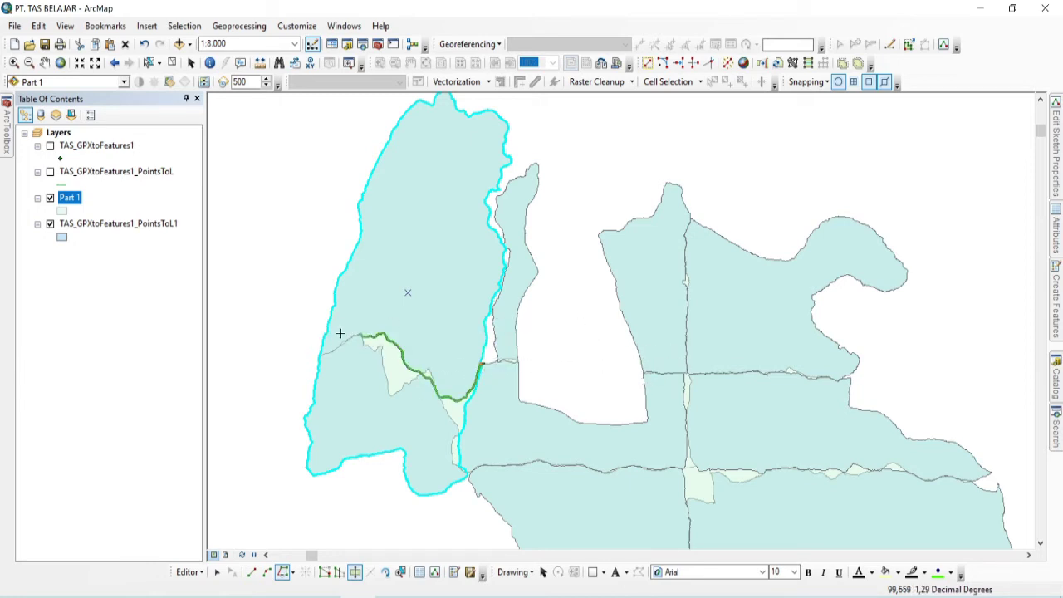
{"action": "left_click", "coordinate": [278, 353]}
{"action": "right_click", "coordinate": [334, 354]}
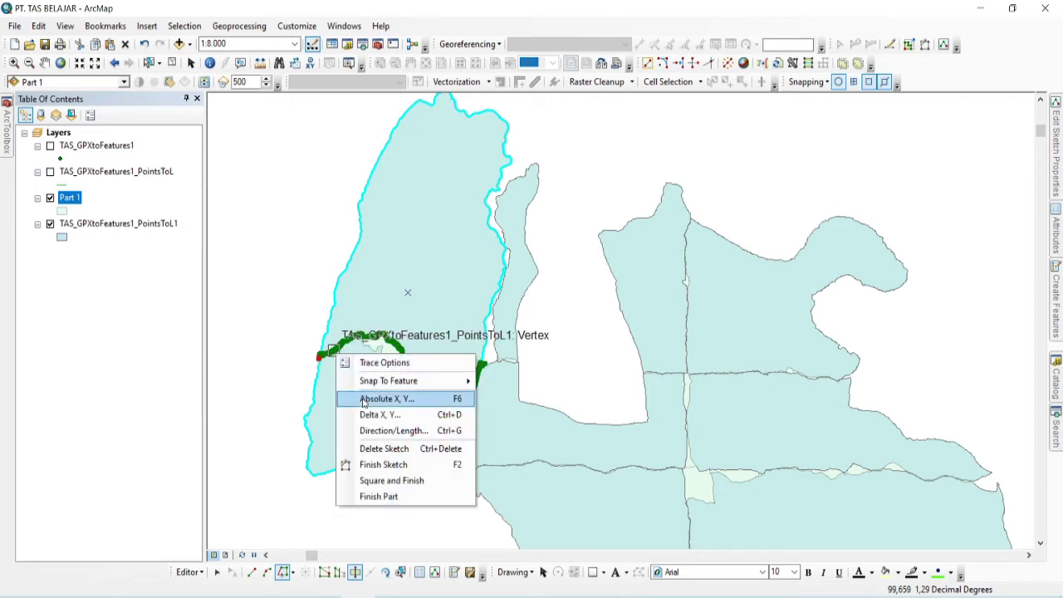
{"action": "left_click", "coordinate": [380, 465]}
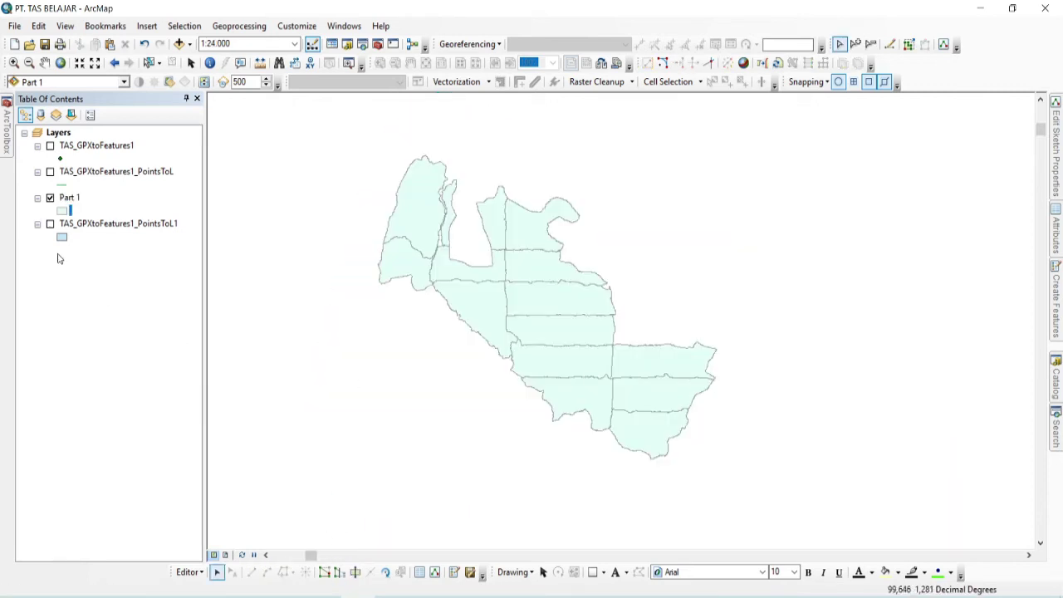
- Start an edit session on the Part 1 layer, continuing past the spatial reference warning
{"action": "right_click", "coordinate": [65, 201]}
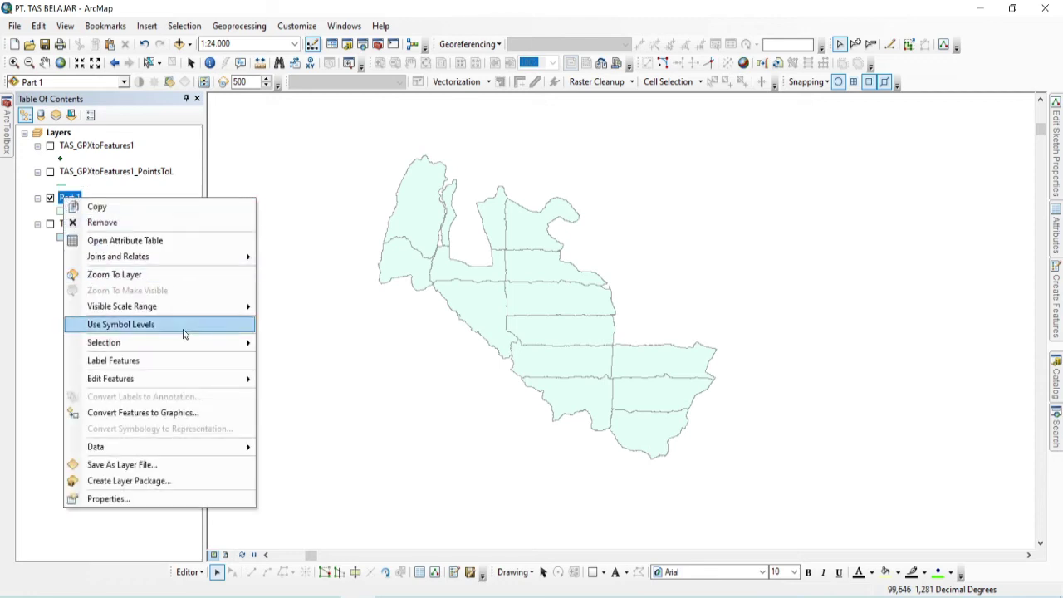
{"action": "mouse_move", "coordinate": [166, 377]}
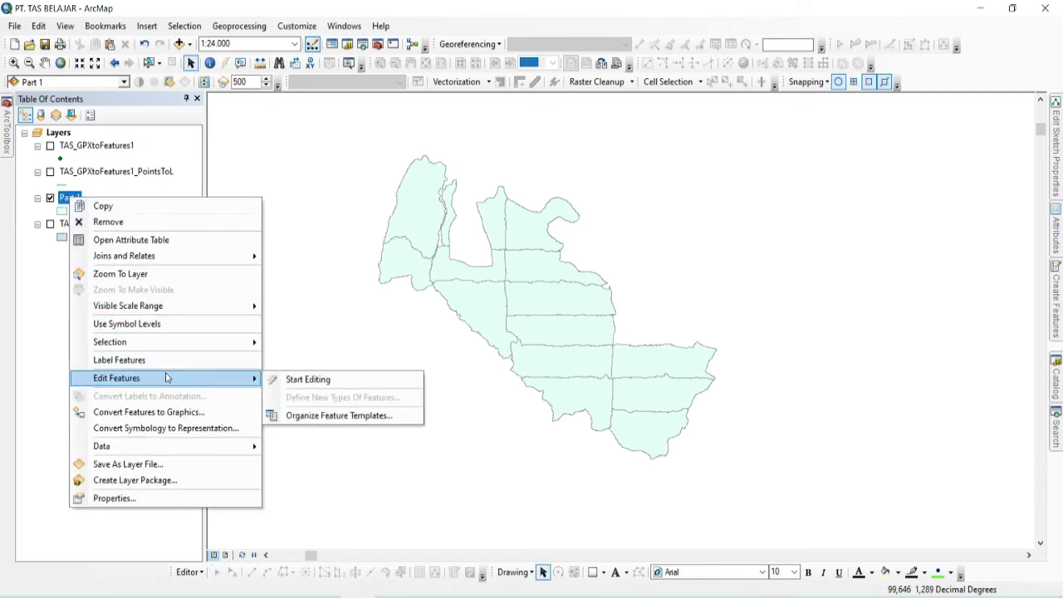
{"action": "left_click", "coordinate": [304, 387]}
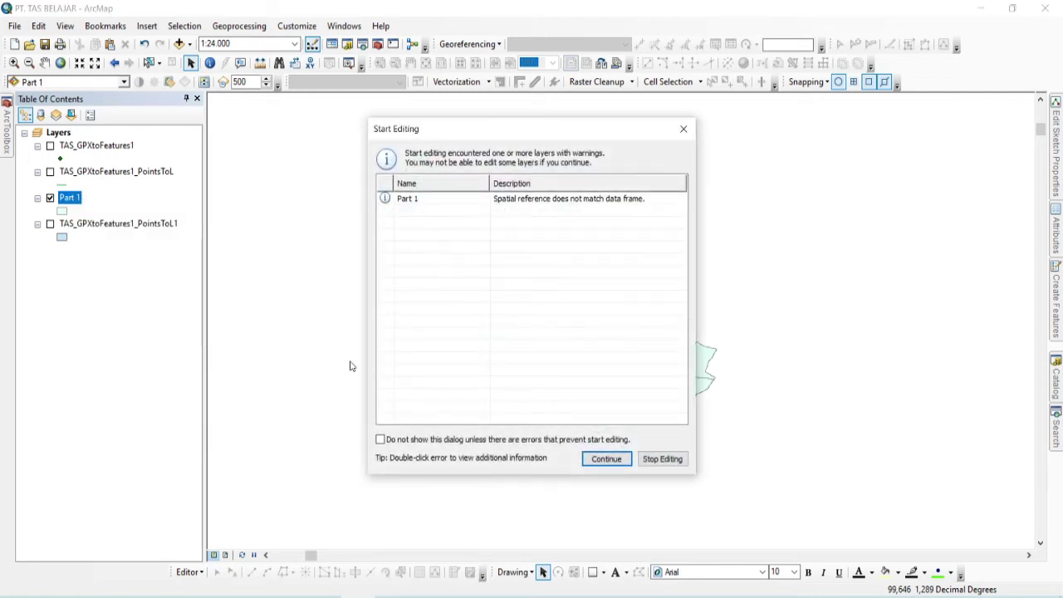
{"action": "left_click", "coordinate": [611, 462]}
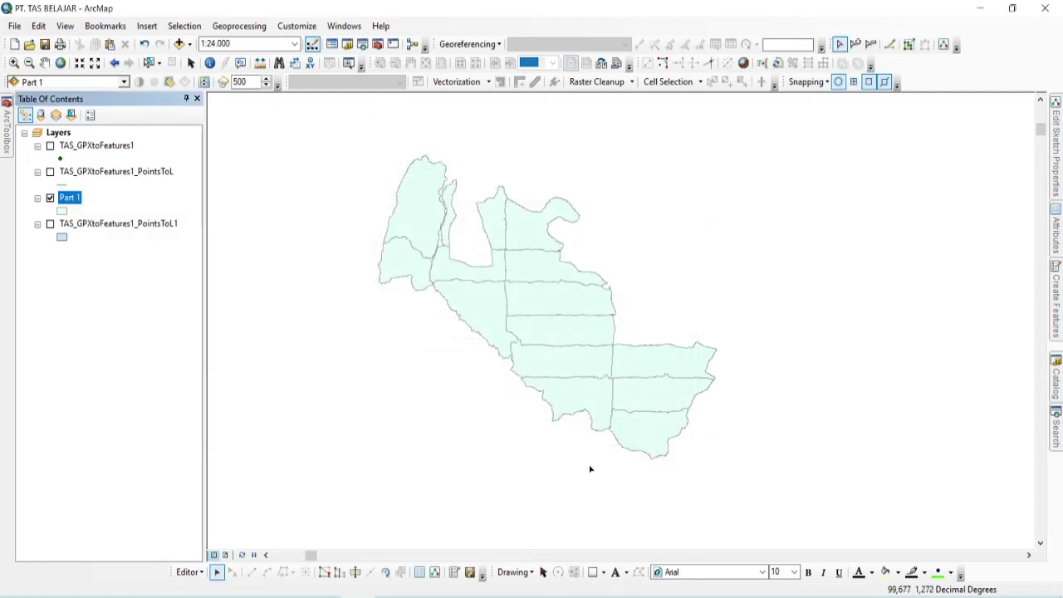
- Add a Text field named BLOK with length 10 to the Part 1 attribute table
{"action": "right_click", "coordinate": [73, 199]}
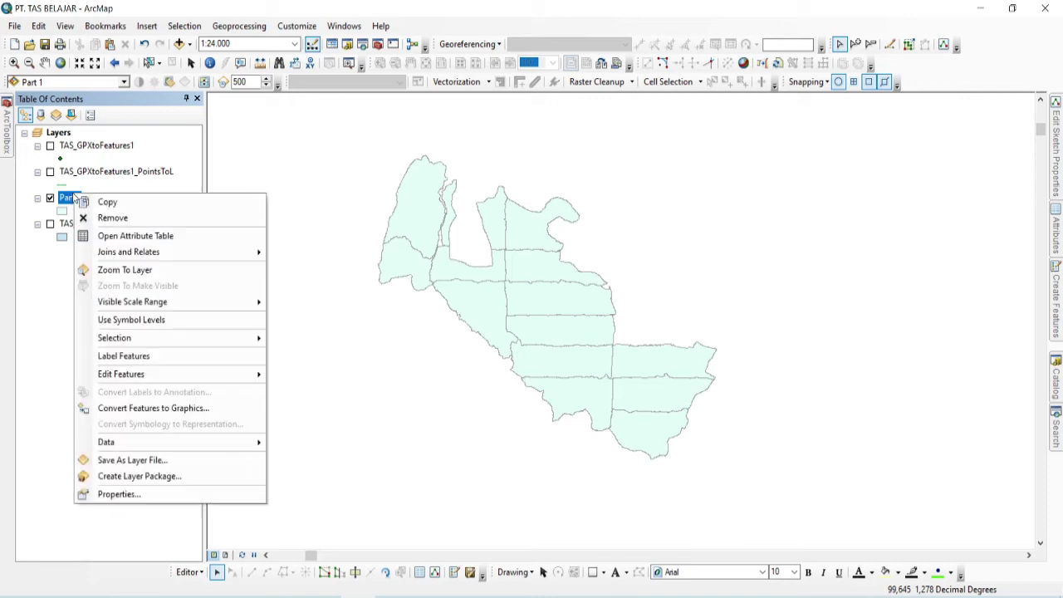
{"action": "left_click", "coordinate": [127, 239]}
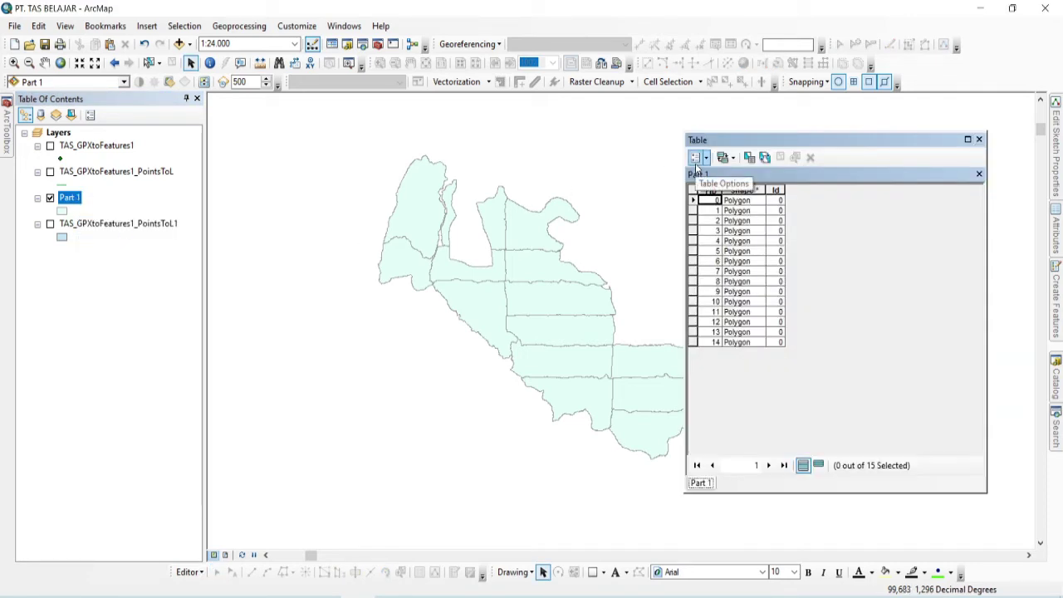
{"action": "left_click", "coordinate": [696, 160]}
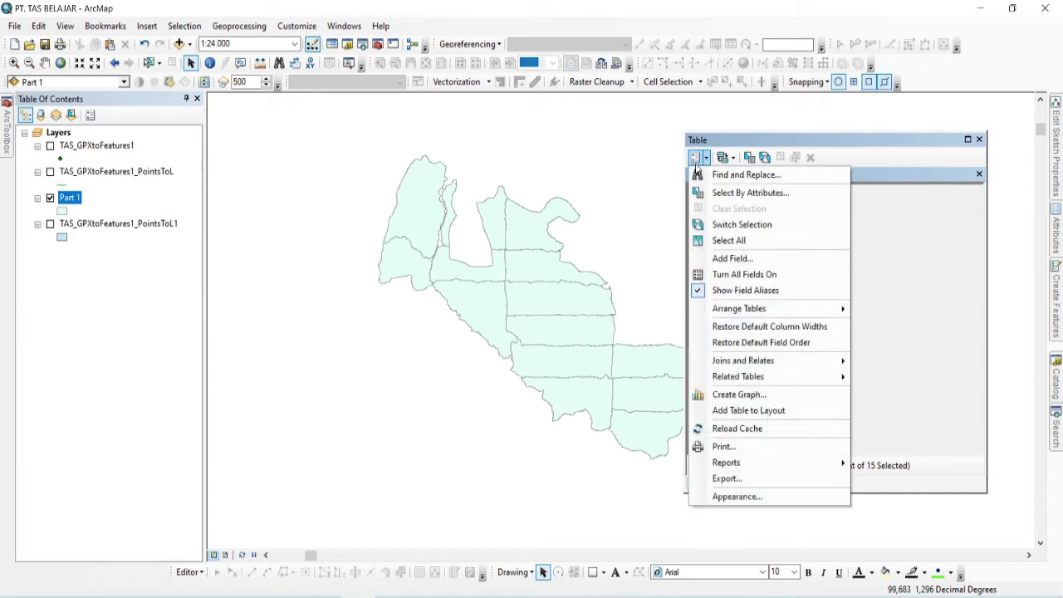
{"action": "left_click", "coordinate": [714, 258]}
{"action": "type", "text": "BLOK"}
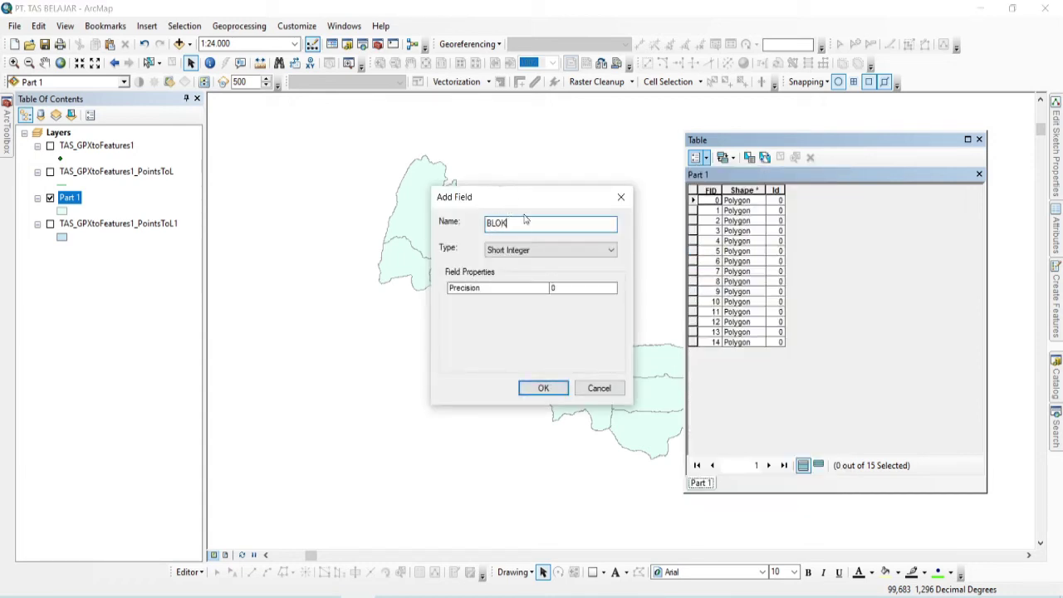
{"action": "left_click", "coordinate": [535, 250]}
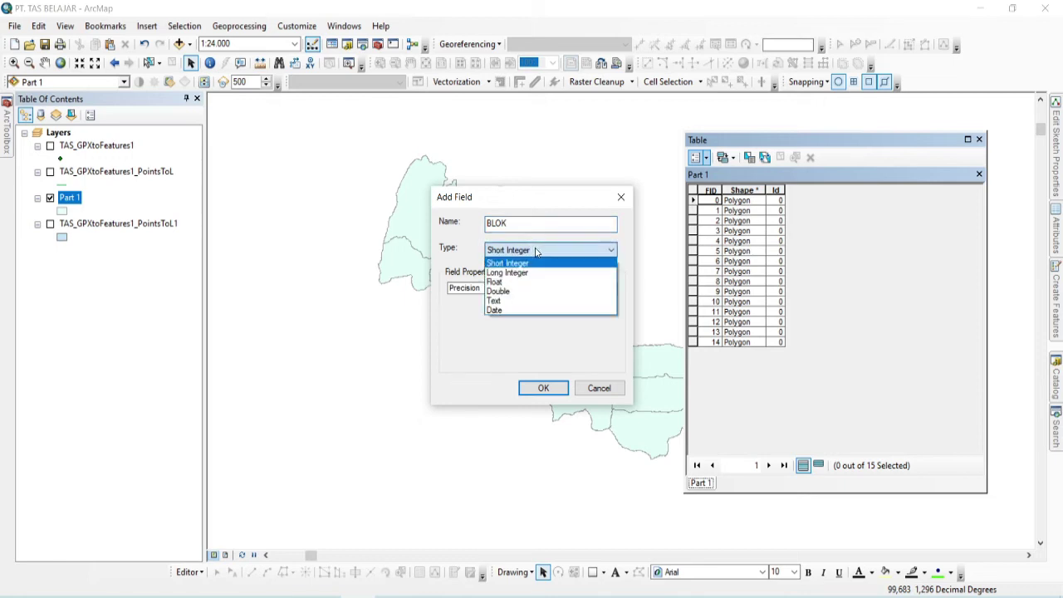
{"action": "left_click", "coordinate": [522, 301]}
{"action": "left_click", "coordinate": [565, 288]}
{"action": "left_click", "coordinate": [565, 288]}
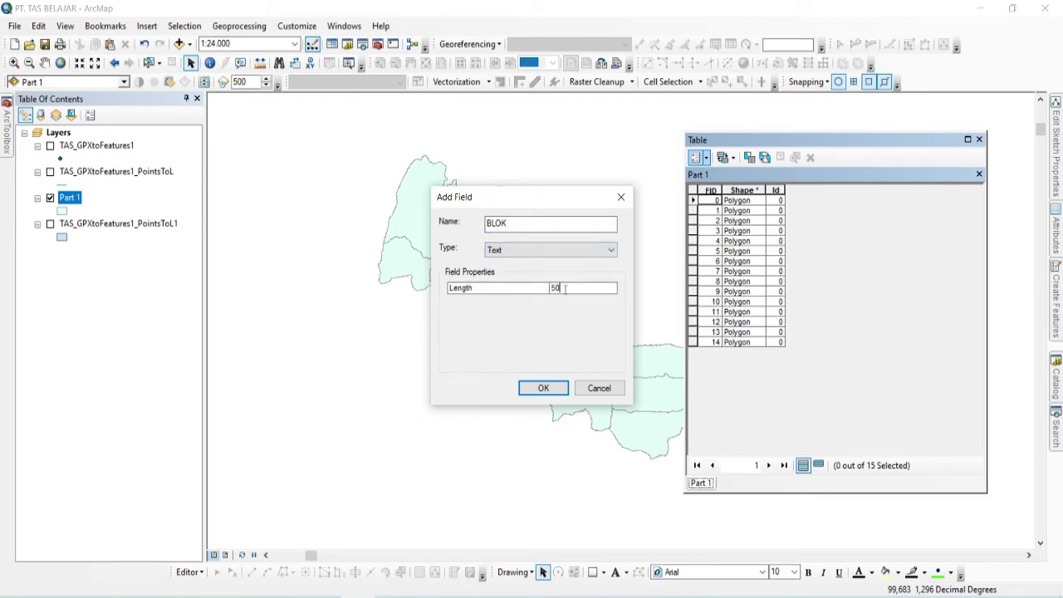
{"action": "type", "text": "1"}
{"action": "left_click", "coordinate": [554, 390]}
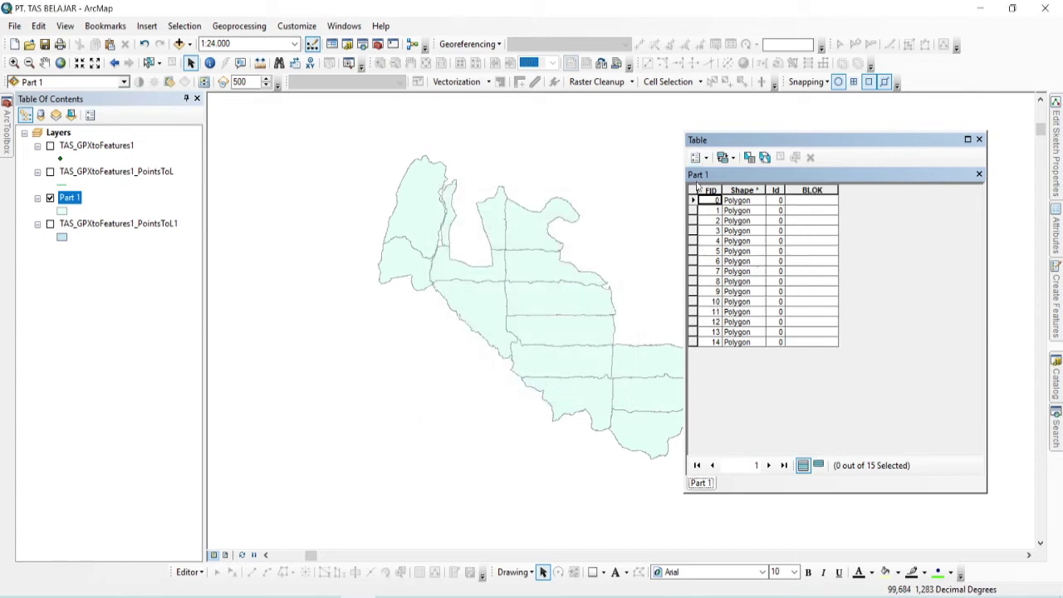
- Add a Double field named LUAS to the Part 1 attribute table and narrow its column
{"action": "left_click", "coordinate": [696, 157]}
{"action": "left_click", "coordinate": [716, 259]}
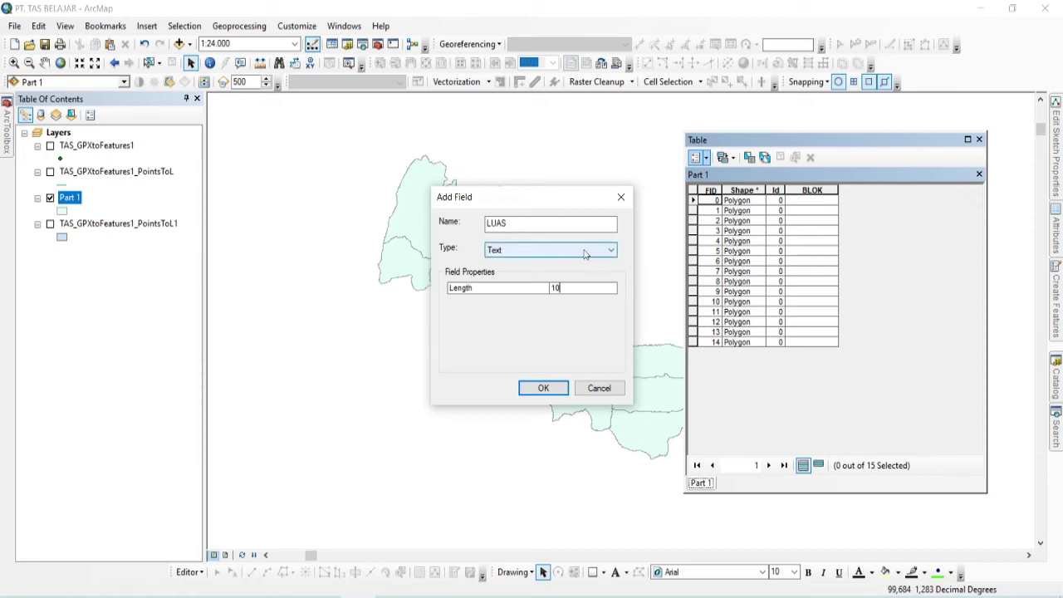
{"action": "left_click", "coordinate": [536, 255]}
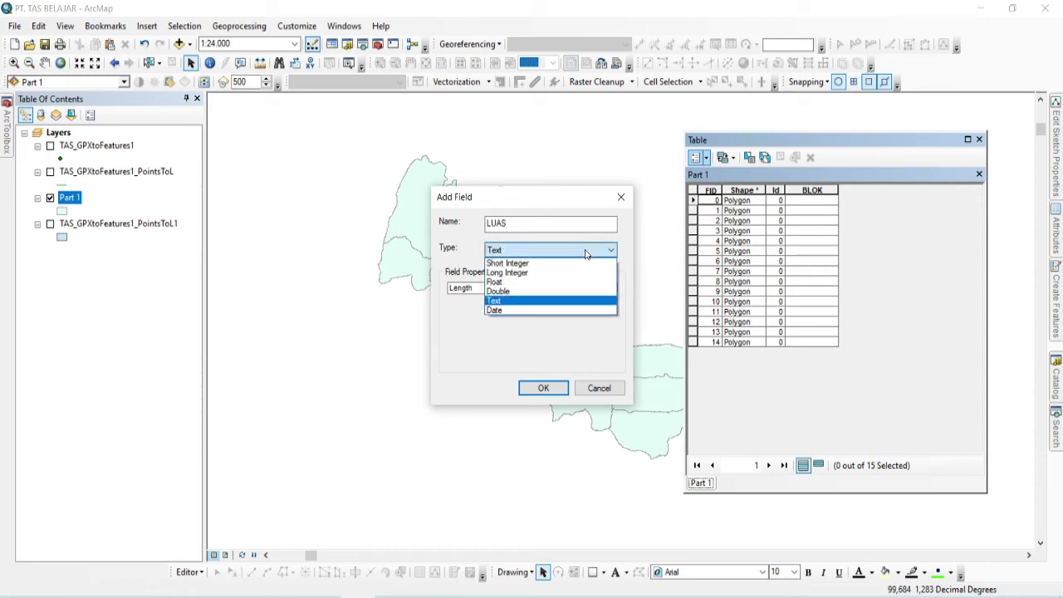
{"action": "left_click", "coordinate": [532, 292]}
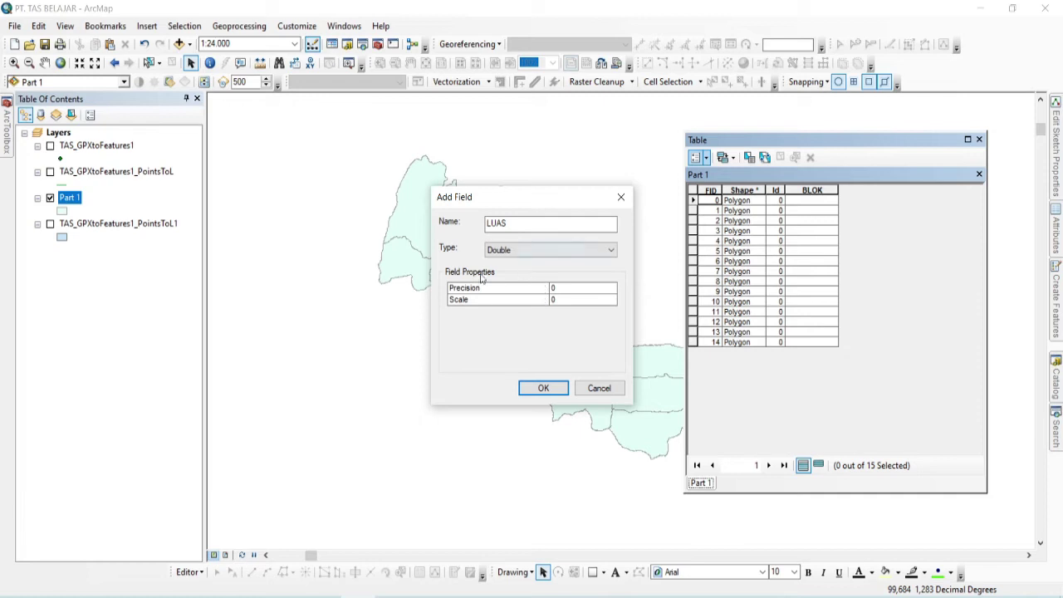
{"action": "left_click", "coordinate": [541, 388]}
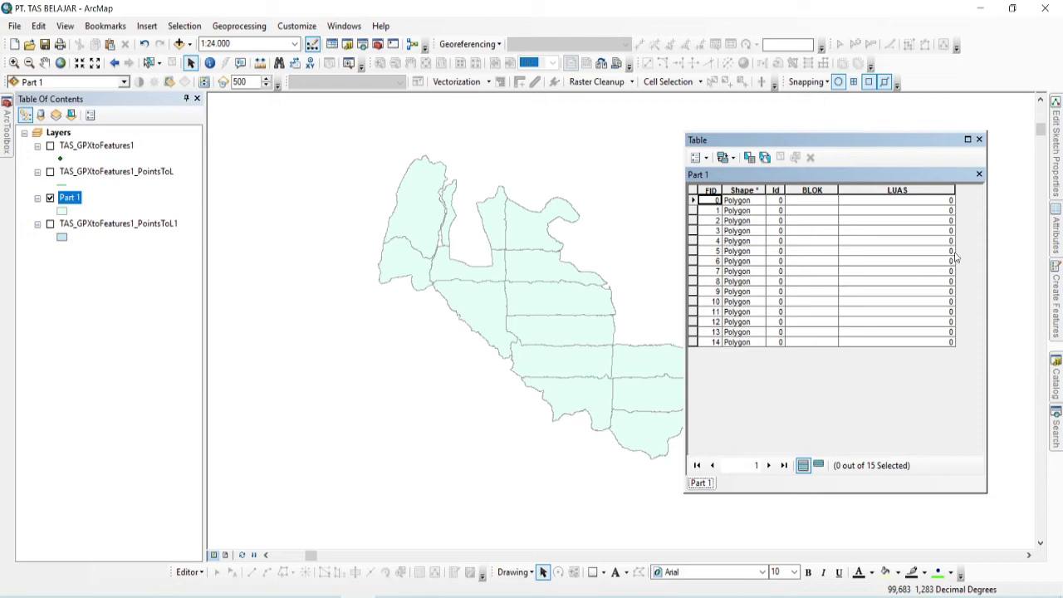
{"action": "left_click_drag", "start_coordinate": [957, 192], "coordinate": [895, 191]}
{"action": "left_click", "coordinate": [809, 202]}
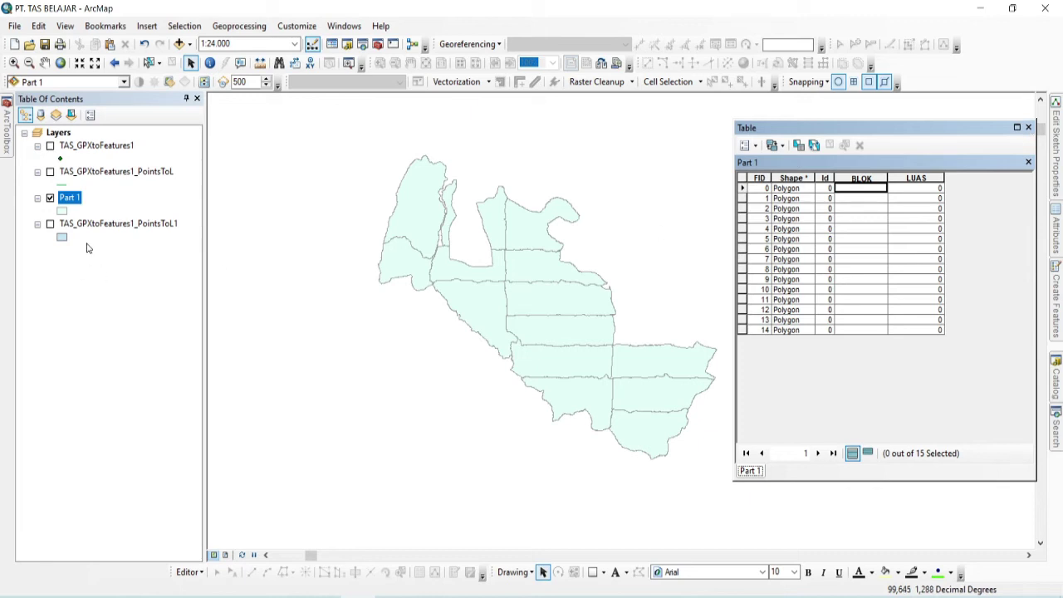
- Start editing Part 1 with its attribute table open, accepting the spatial reference warning
{"action": "left_click", "coordinate": [70, 199]}
{"action": "right_click", "coordinate": [70, 201]}
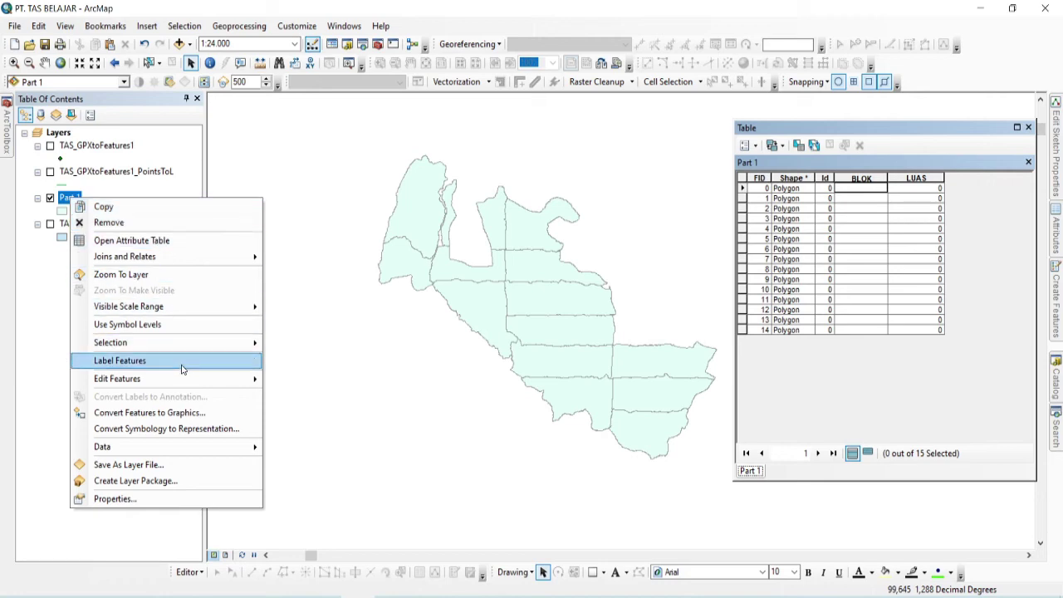
{"action": "mouse_move", "coordinate": [182, 383]}
{"action": "left_click", "coordinate": [303, 379]}
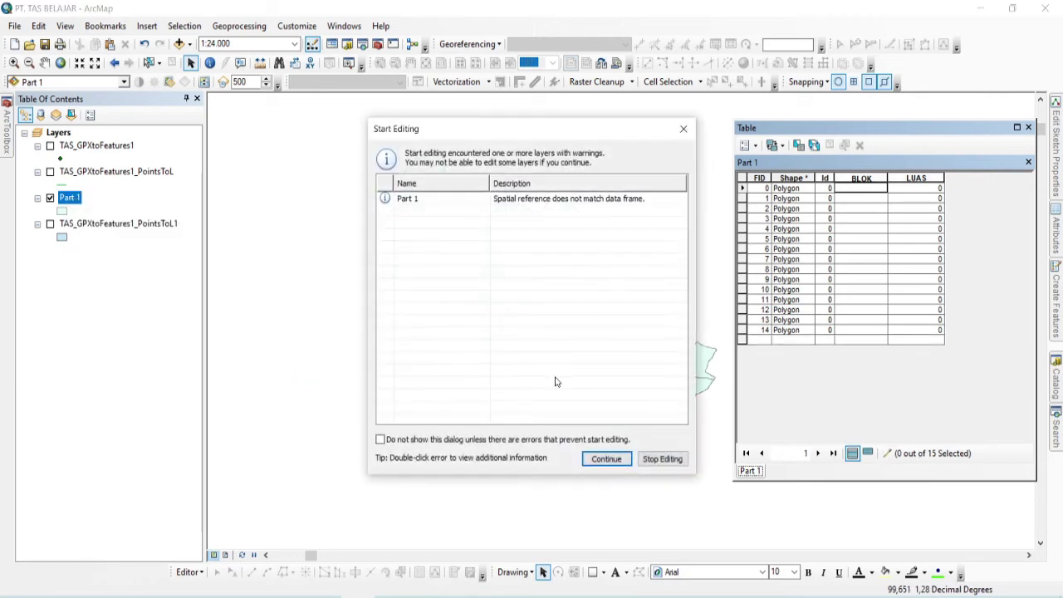
{"action": "left_click", "coordinate": [593, 456]}
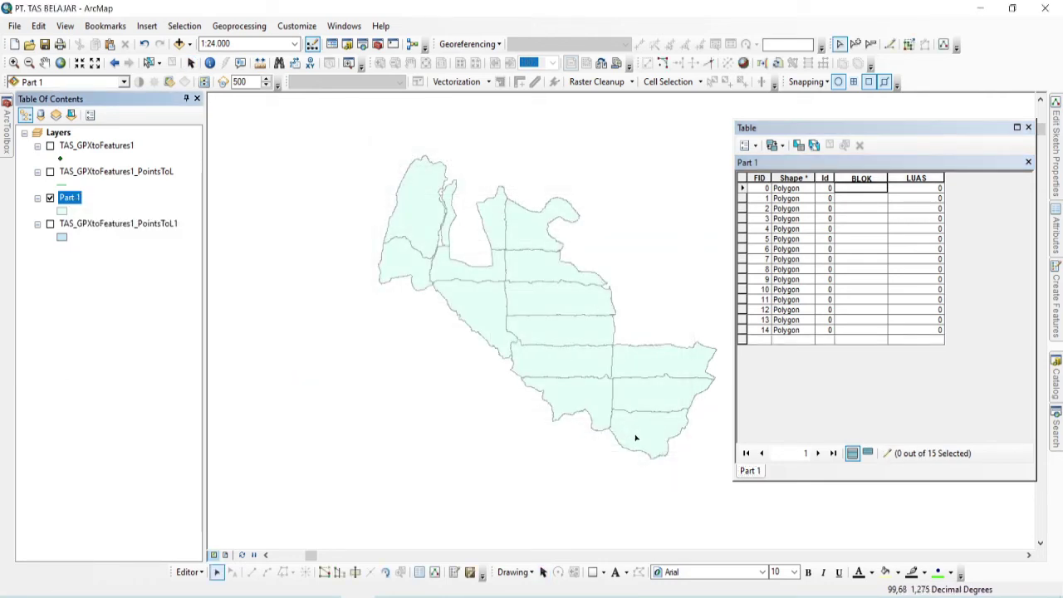
- Fill in the BLOK codes of all block polygons, selecting each on the map: A1–A3, B1–B6 and C1–C6
{"action": "left_click", "coordinate": [635, 436]}
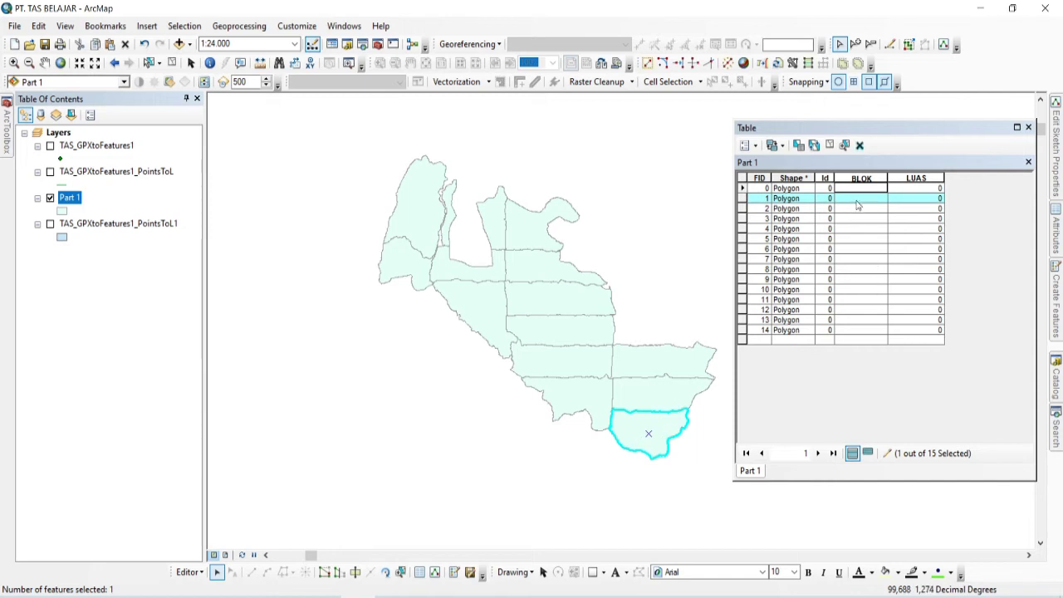
{"action": "left_click", "coordinate": [857, 200]}
{"action": "type", "text": "A1"}
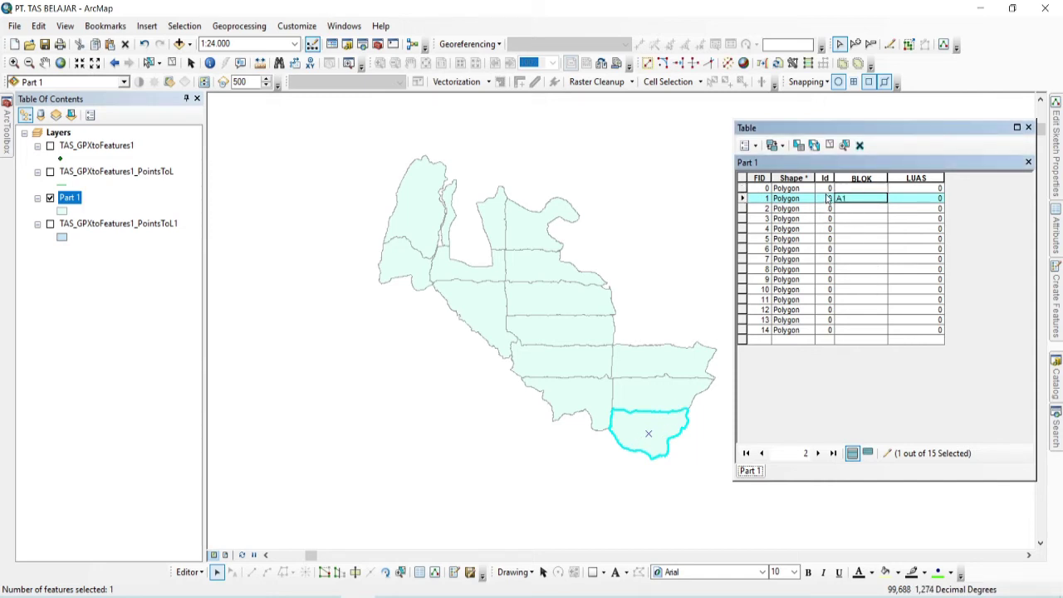
{"action": "left_click", "coordinate": [741, 188]}
{"action": "left_click", "coordinate": [668, 397]}
{"action": "left_click", "coordinate": [847, 211]}
{"action": "type", "text": "A2"}
{"action": "left_click", "coordinate": [661, 365]}
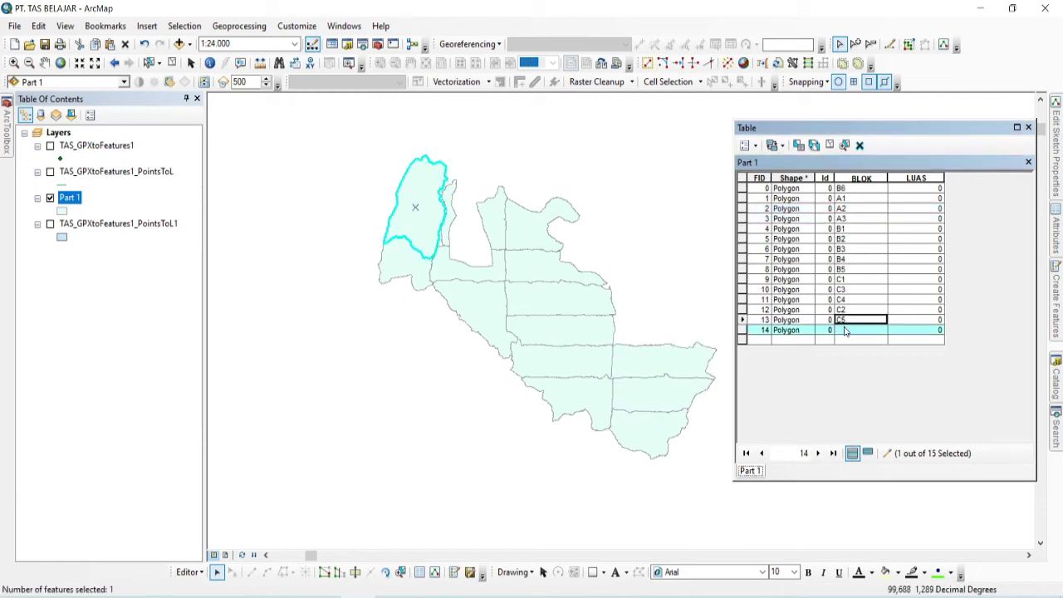
{"action": "type", "text": "C6"}
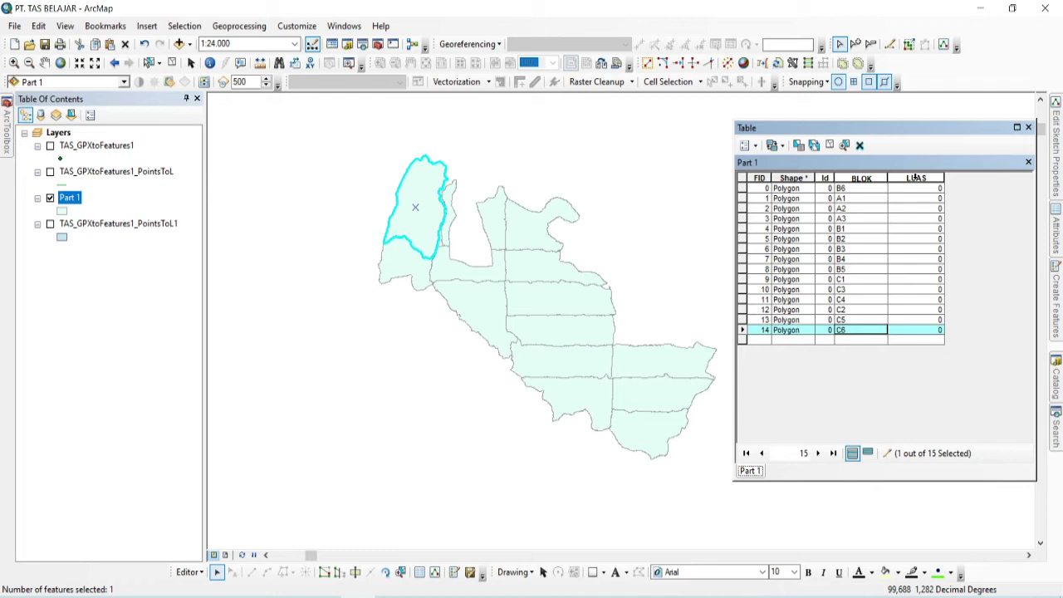
- Calculate the area in hectares into LUAS for the selected C6 record only, using the data source's coordinate system
{"action": "right_click", "coordinate": [915, 178]}
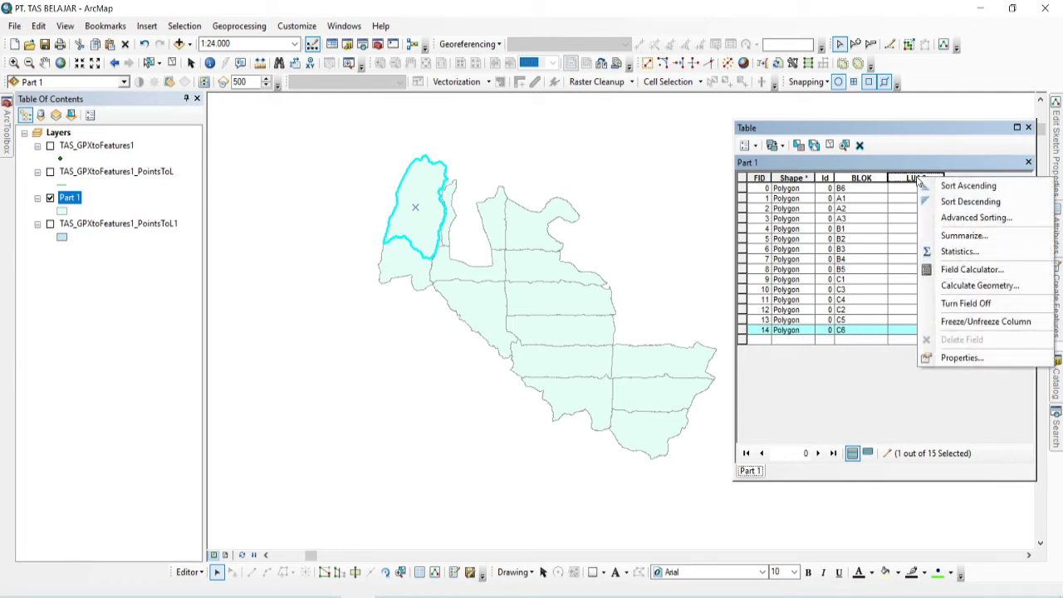
{"action": "left_click", "coordinate": [963, 286]}
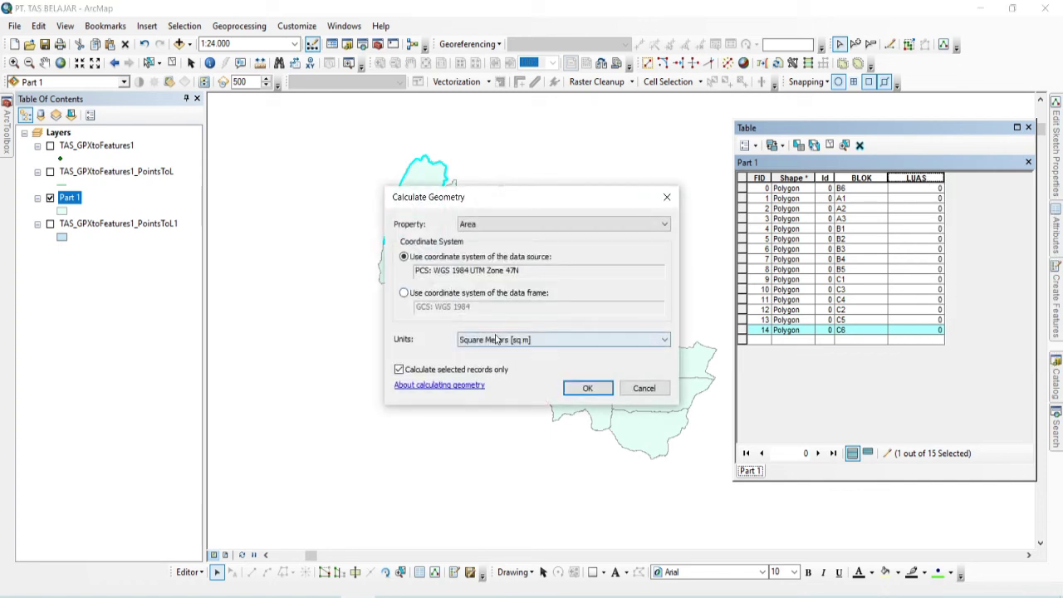
{"action": "left_click", "coordinate": [590, 224]}
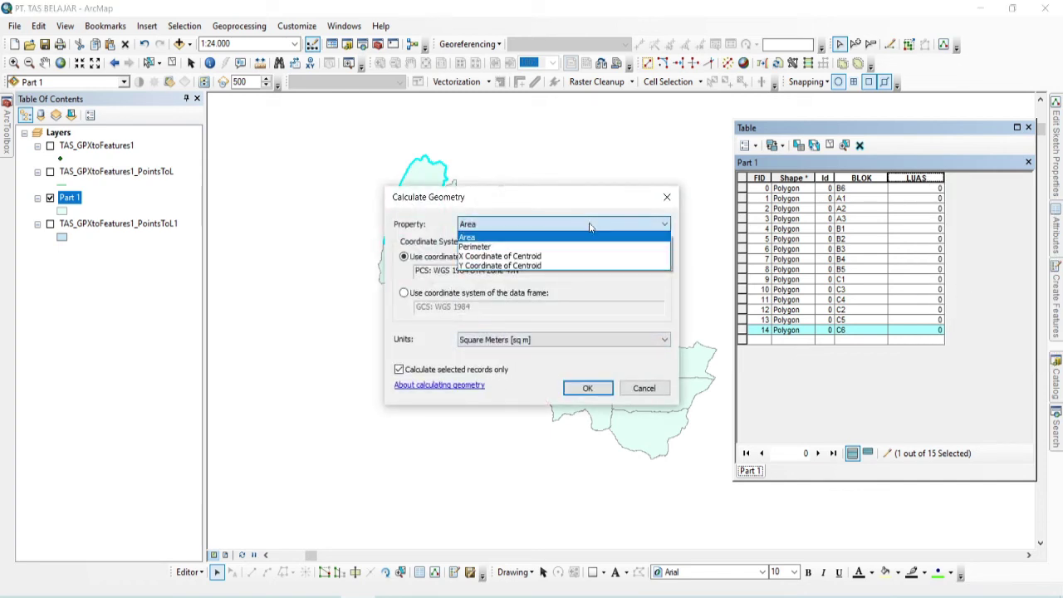
{"action": "left_click", "coordinate": [590, 224]}
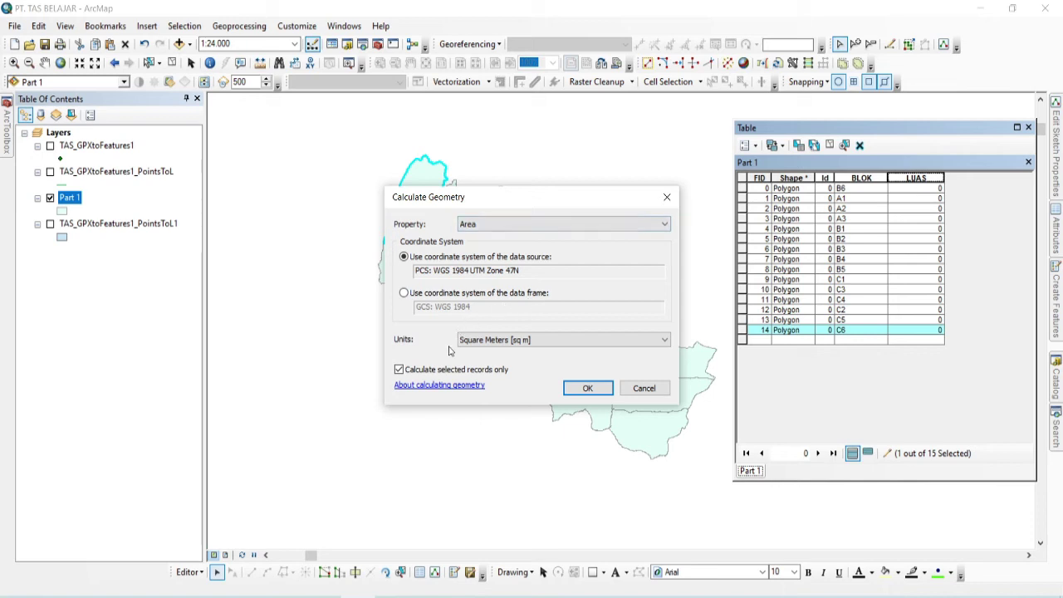
{"action": "left_click", "coordinate": [664, 339]}
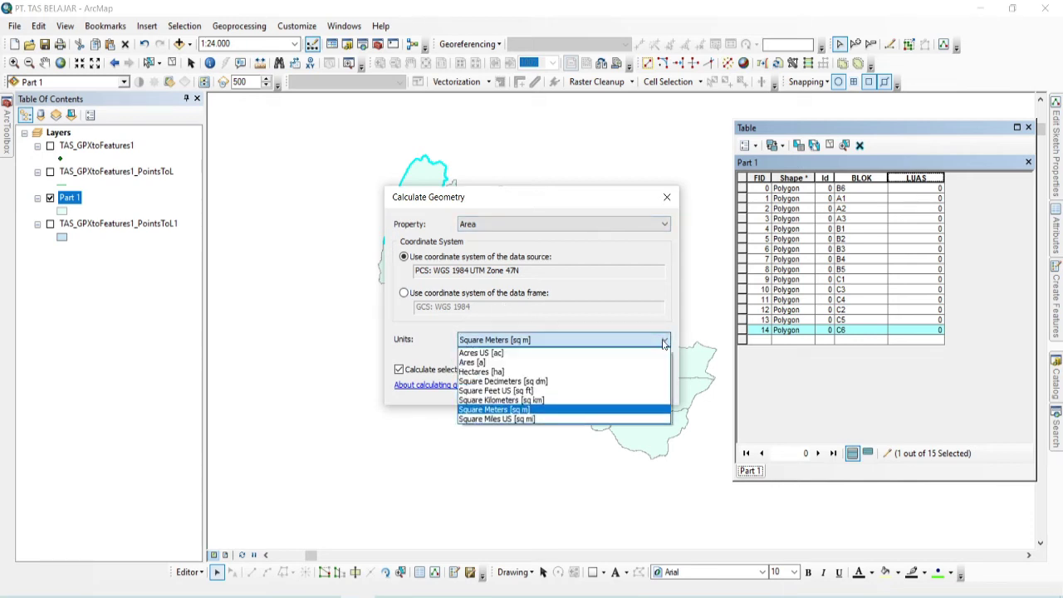
{"action": "left_click", "coordinate": [491, 371]}
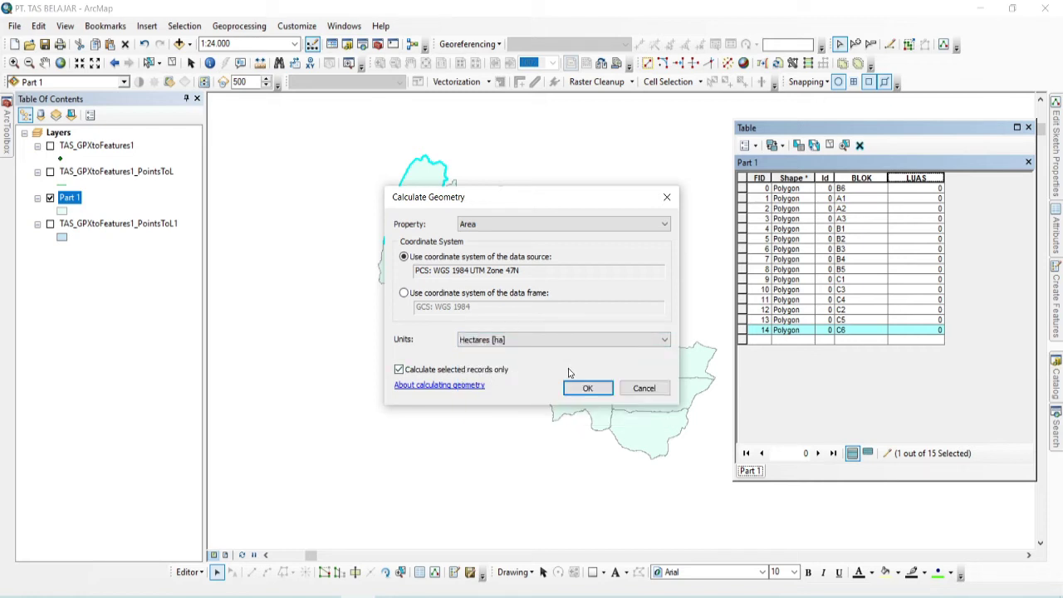
{"action": "left_click", "coordinate": [587, 388]}
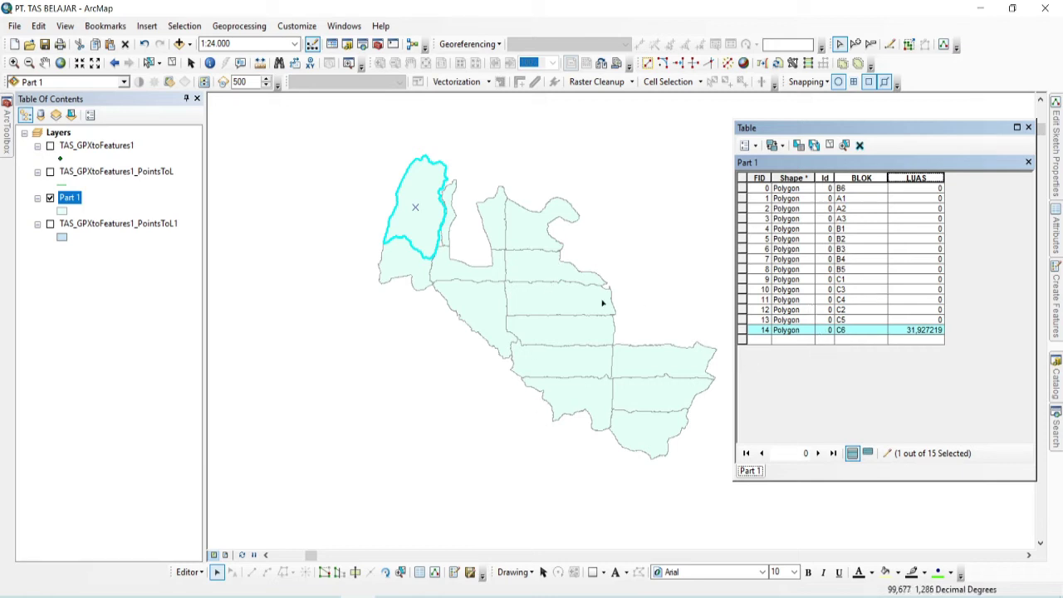
- Clear the selection and calculate the area in hectares into the LUAS field for all records
{"action": "left_click", "coordinate": [830, 145]}
{"action": "left_click", "coordinate": [905, 177]}
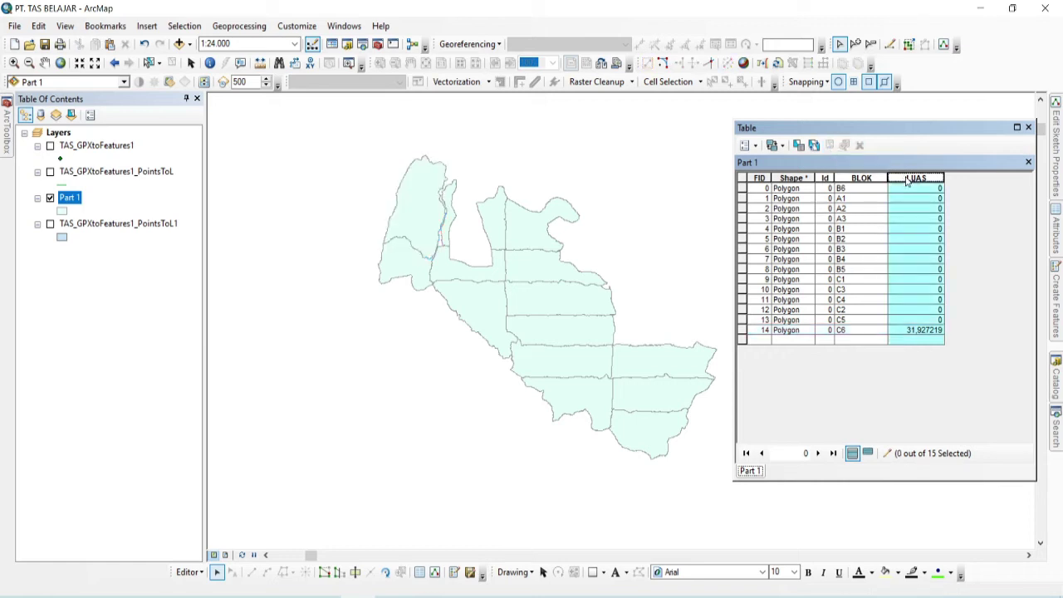
{"action": "right_click", "coordinate": [905, 177]}
{"action": "left_click", "coordinate": [945, 285]}
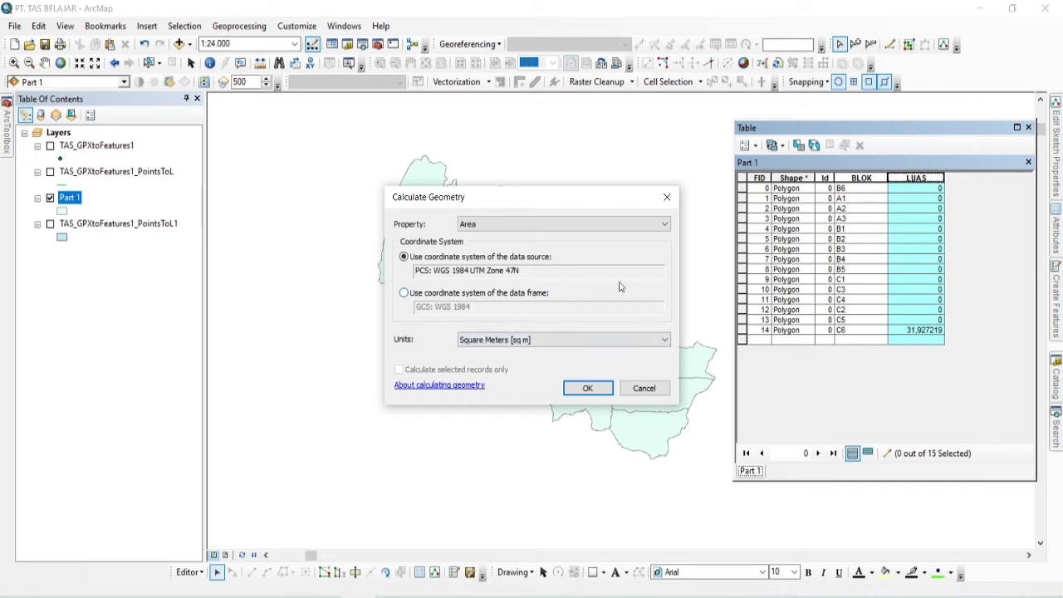
{"action": "left_click", "coordinate": [664, 341]}
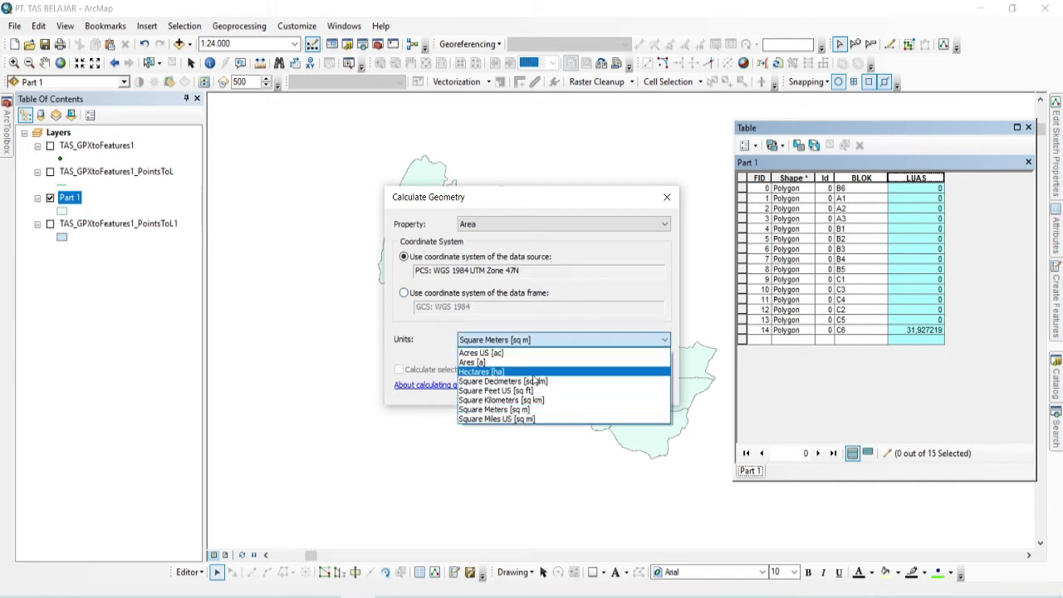
{"action": "left_click", "coordinate": [534, 372]}
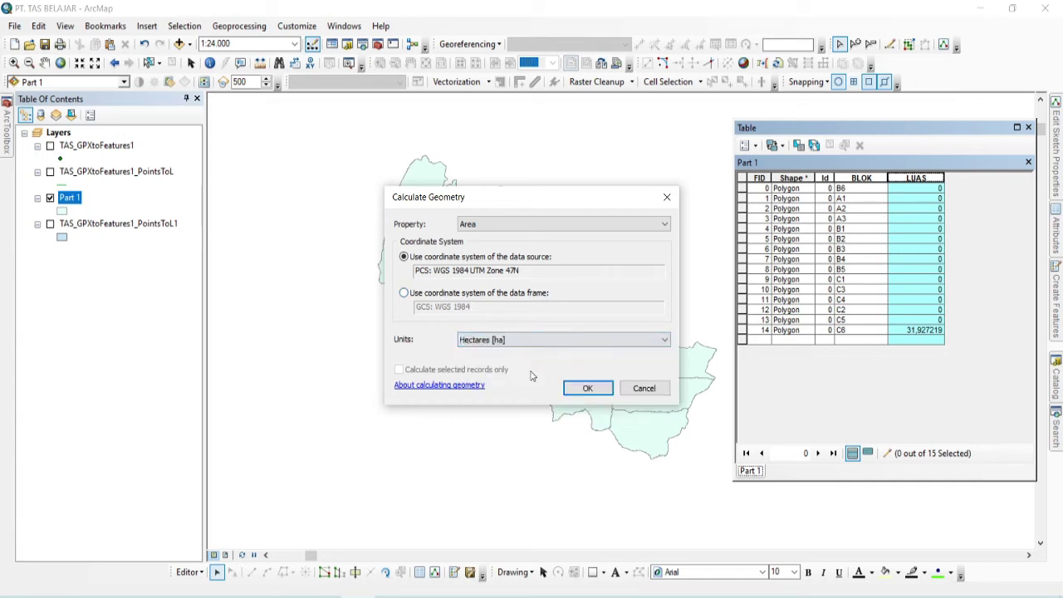
{"action": "left_click", "coordinate": [581, 387]}
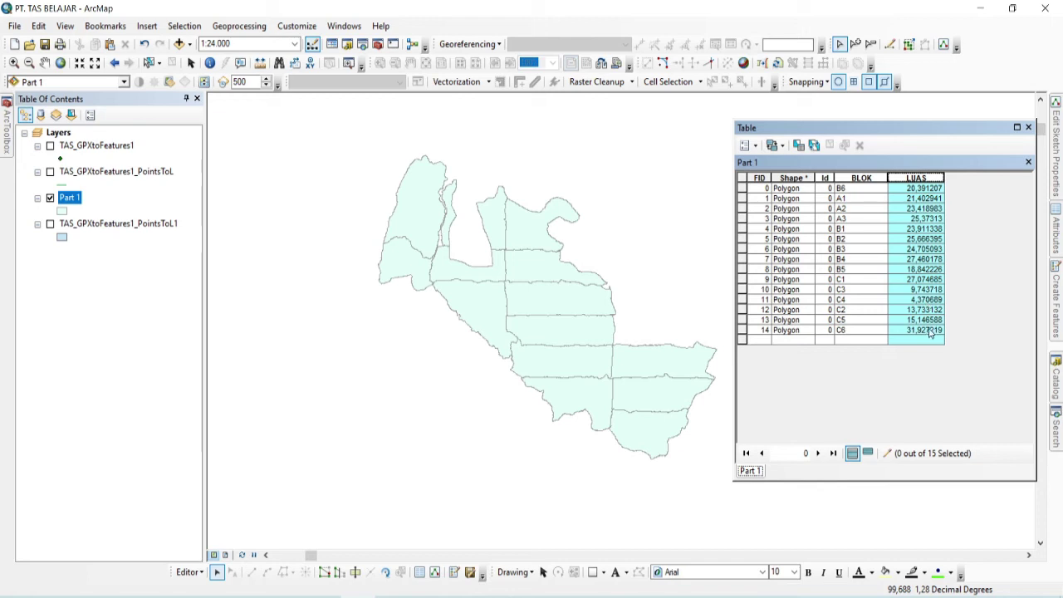
- Set the number format of the LUAS field to two decimal places
{"action": "right_click", "coordinate": [920, 179]}
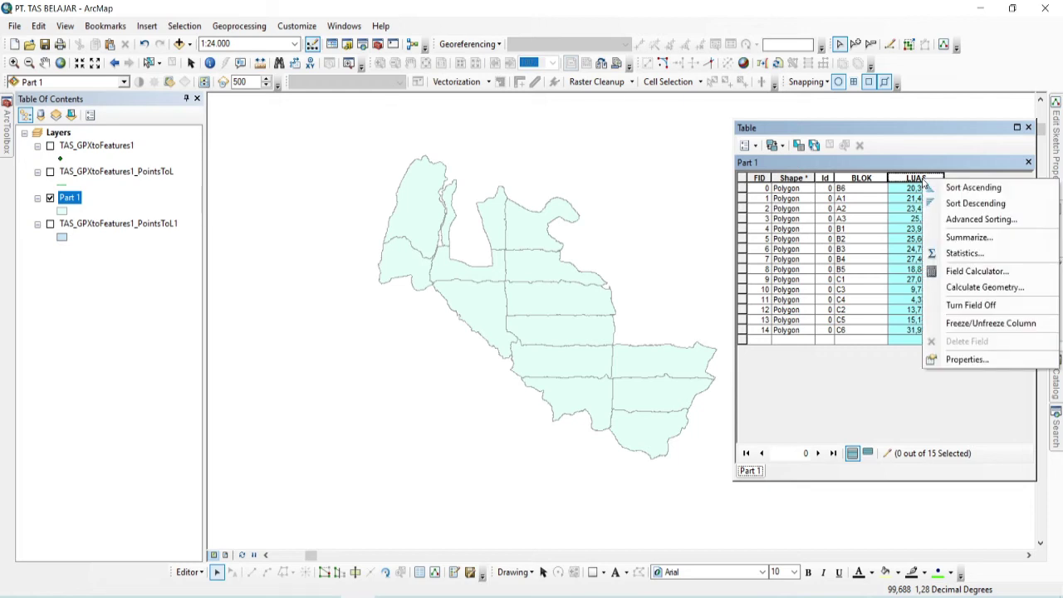
{"action": "left_click", "coordinate": [955, 360]}
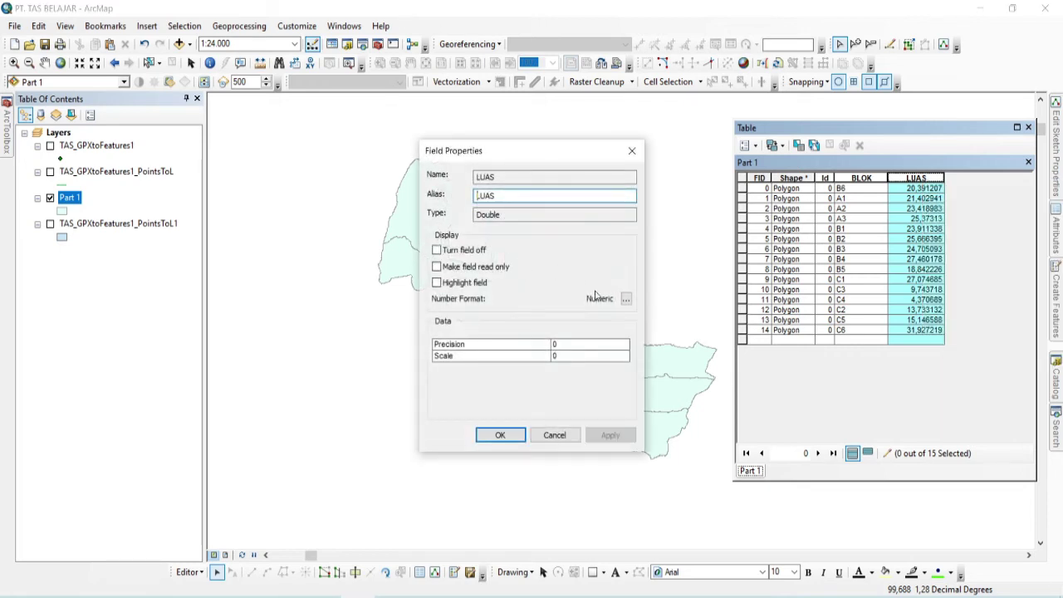
{"action": "left_click", "coordinate": [626, 299]}
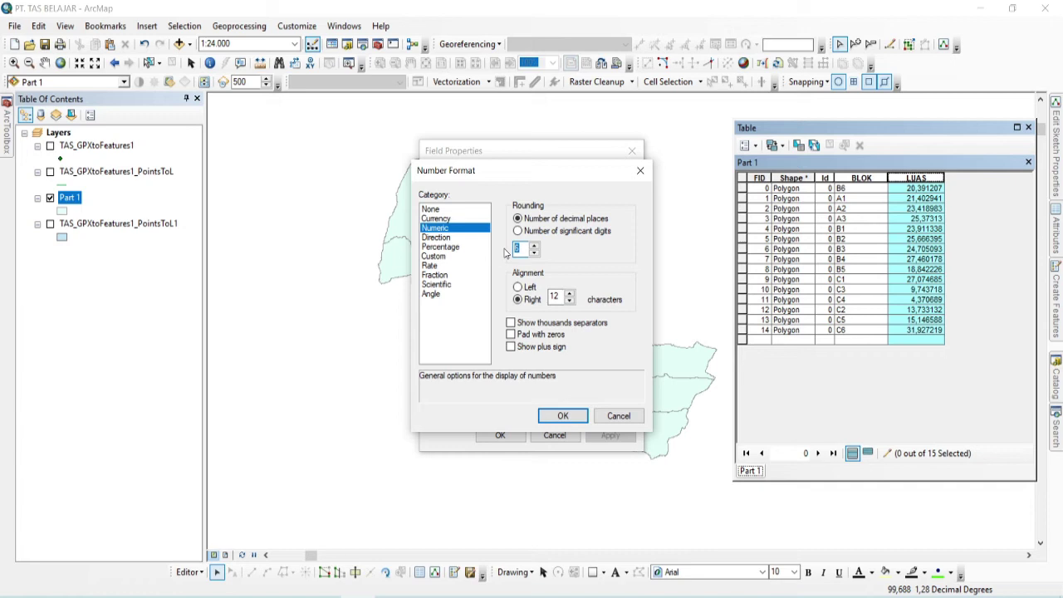
{"action": "left_click", "coordinate": [563, 415]}
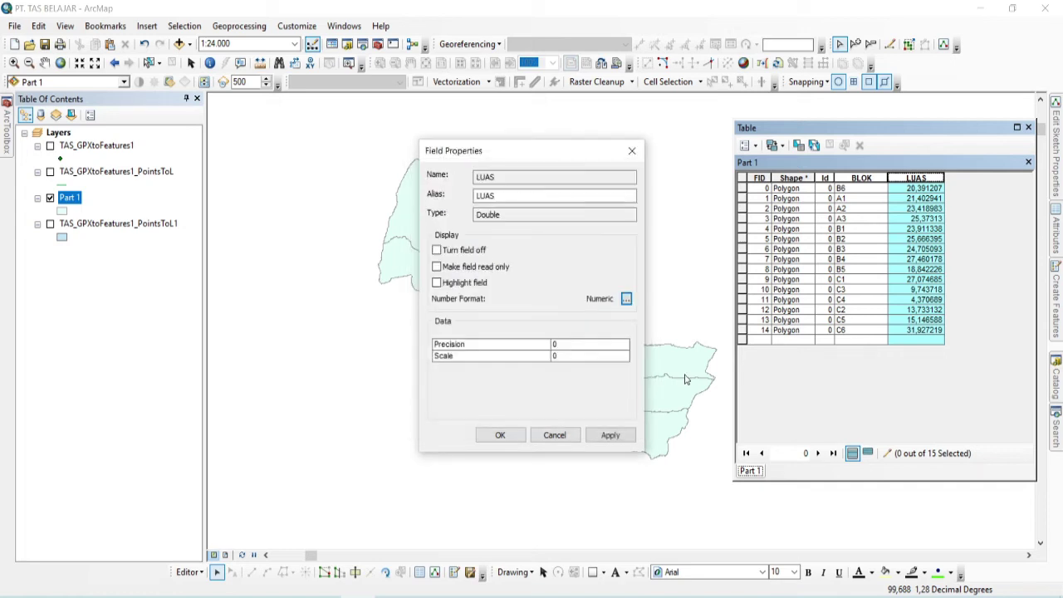
{"action": "left_click", "coordinate": [608, 434]}
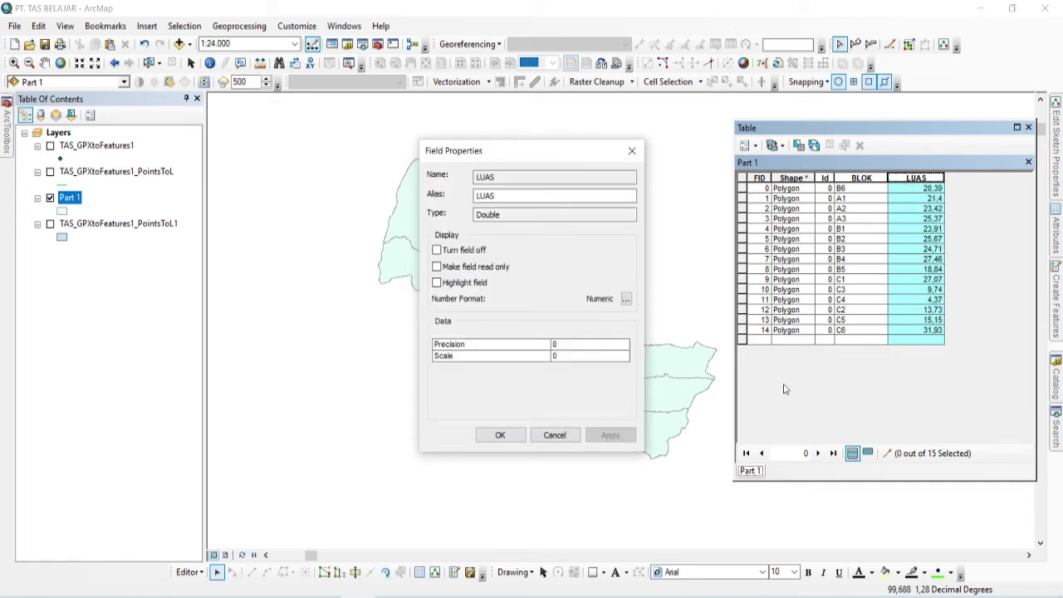
{"action": "left_click", "coordinate": [501, 435]}
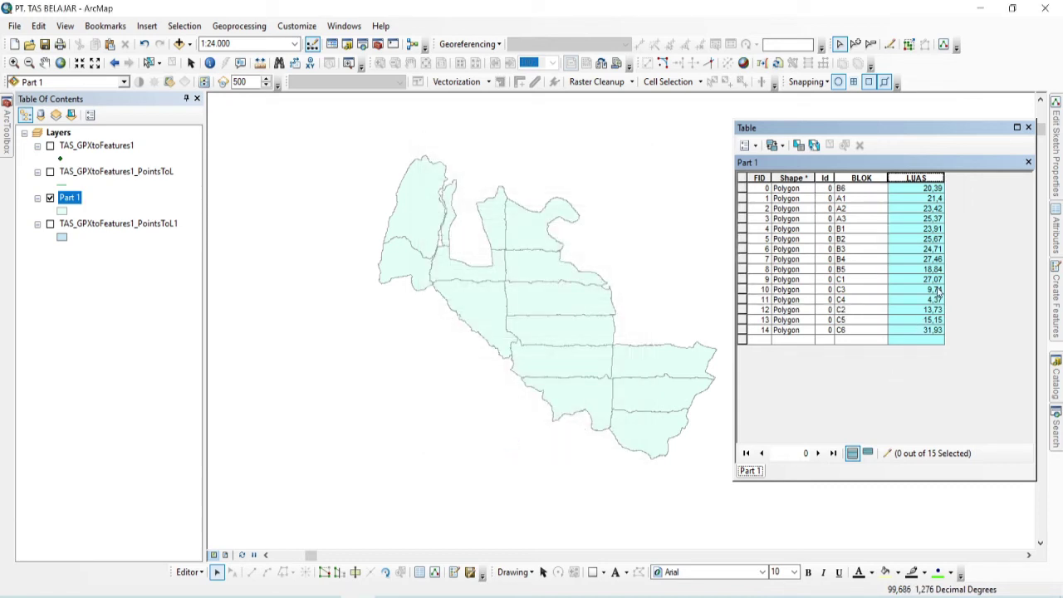
- Overwrite the LUAS value of block C4 with 4
{"action": "left_click", "coordinate": [913, 330]}
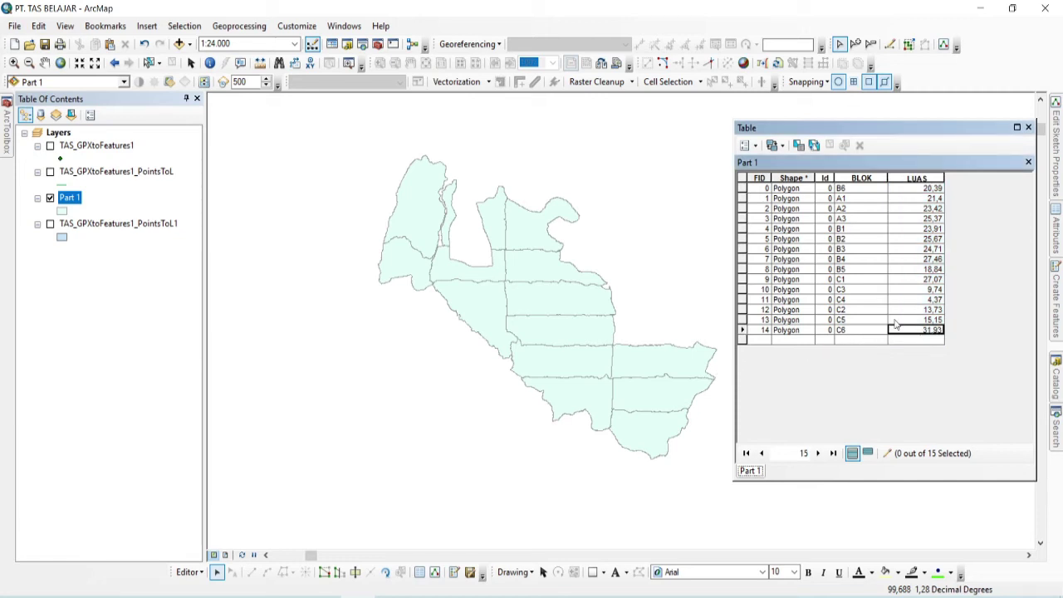
{"action": "double_click", "coordinate": [934, 300]}
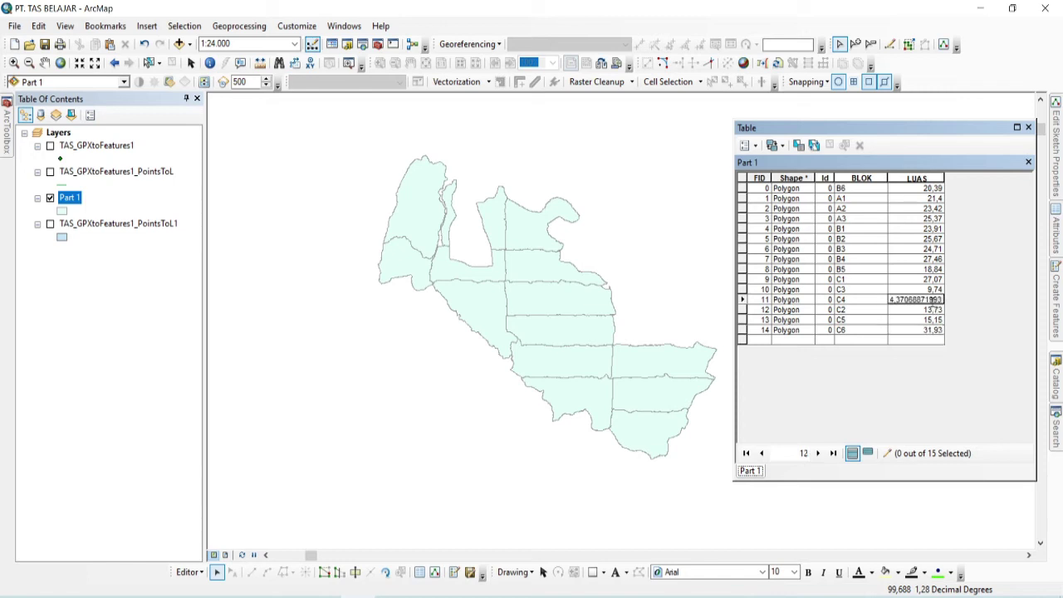
{"action": "double_click", "coordinate": [915, 302]}
{"action": "type", "text": "4"}
{"action": "key", "text": "Return"}
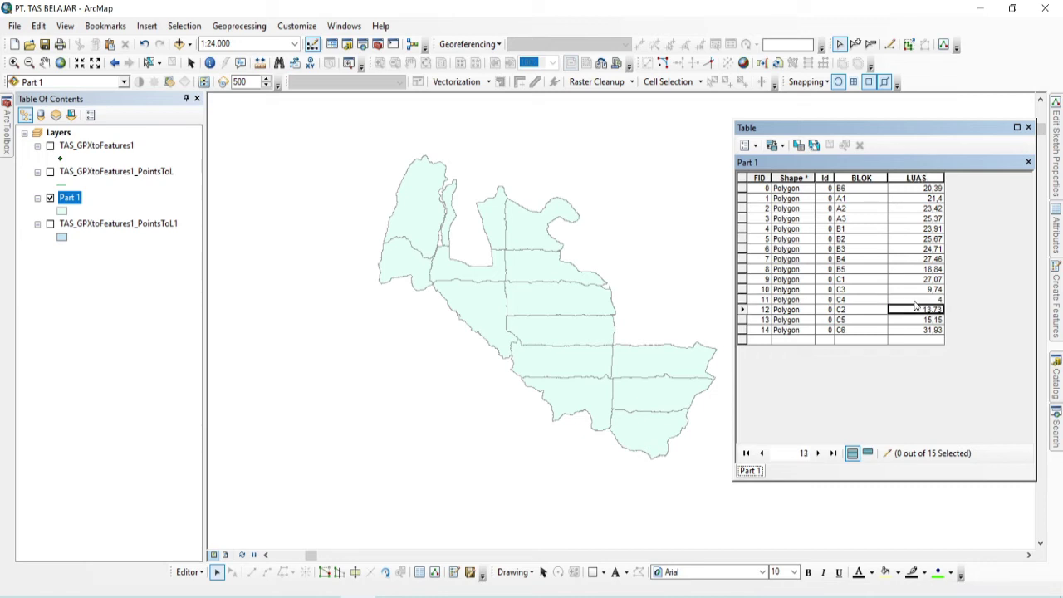
- Set the LUAS value of block C4 to 4,37 and close the attribute table
{"action": "left_click", "coordinate": [921, 301]}
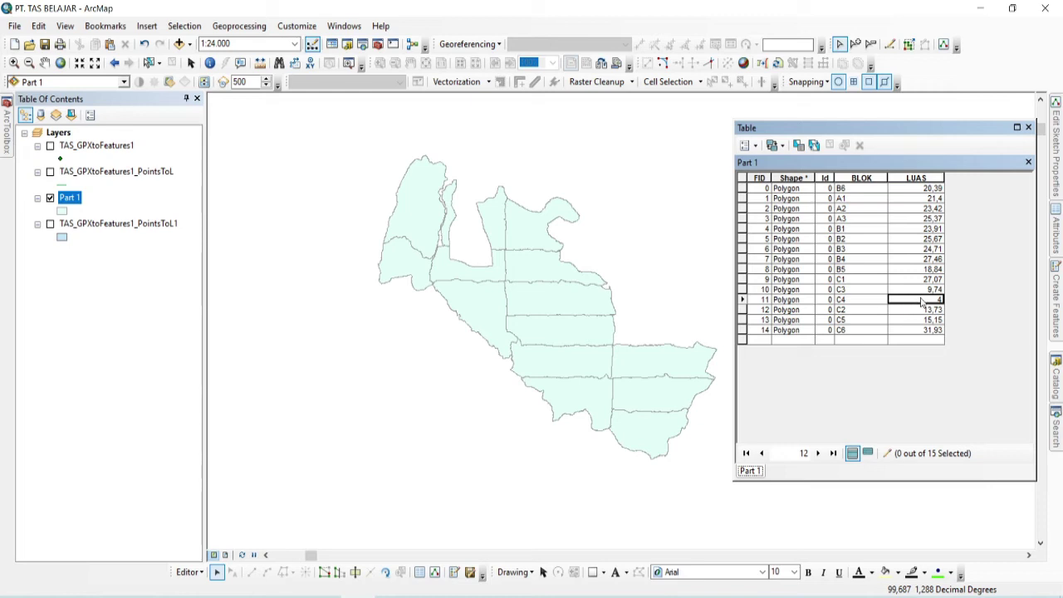
{"action": "left_click", "coordinate": [922, 301]}
{"action": "type", "text": "4,37"}
{"action": "key", "text": "Return"}
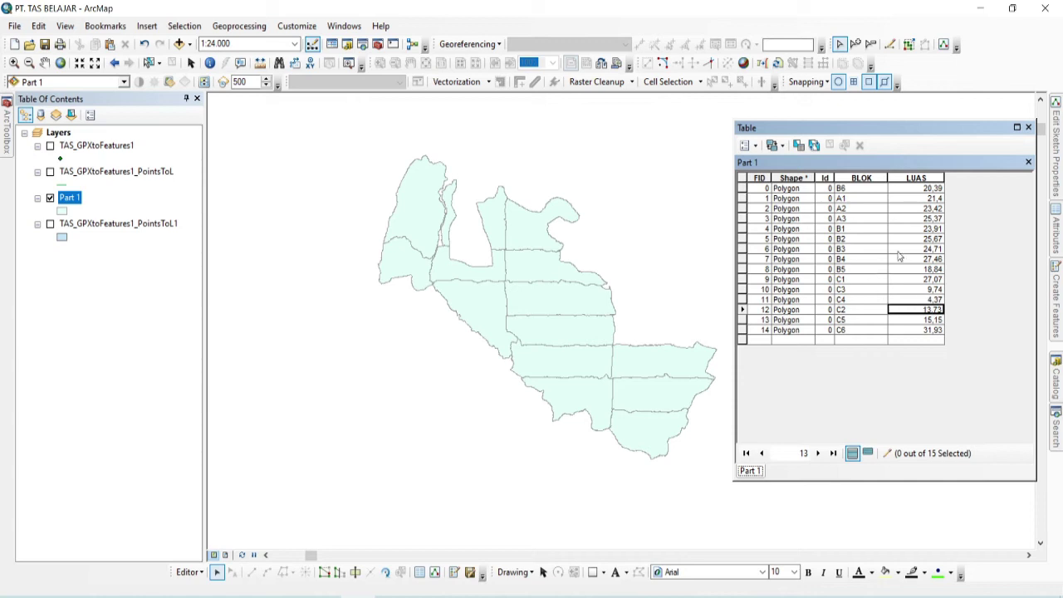
{"action": "left_click", "coordinate": [1027, 128]}
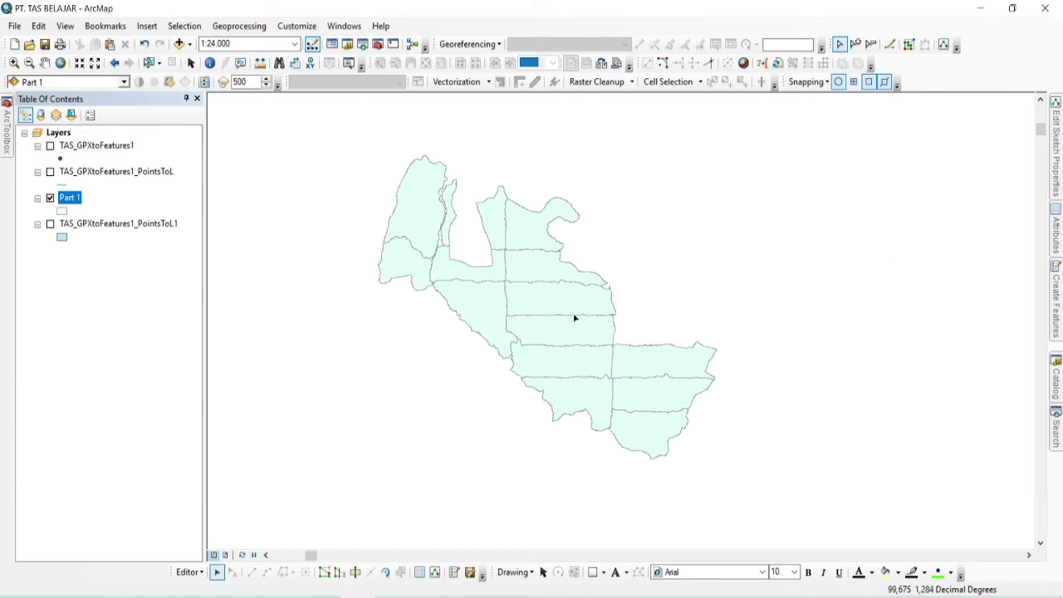
- Turn on labels for the Part 1 layer with BLOK as the label field
{"action": "left_click_drag", "start_coordinate": [574, 319], "coordinate": [589, 339]}
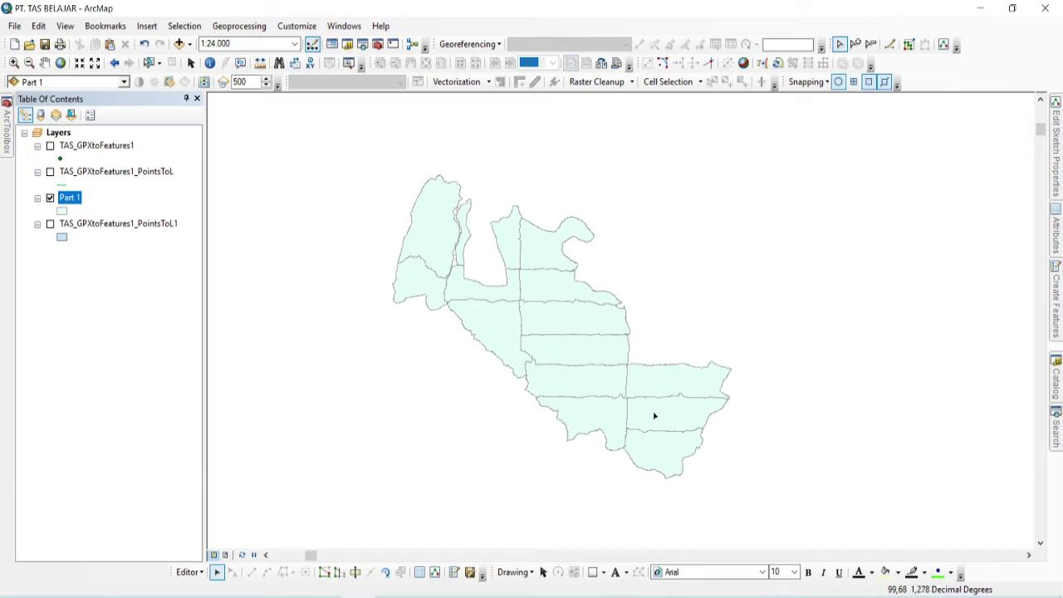
{"action": "left_click_drag", "start_coordinate": [647, 432], "coordinate": [656, 426]}
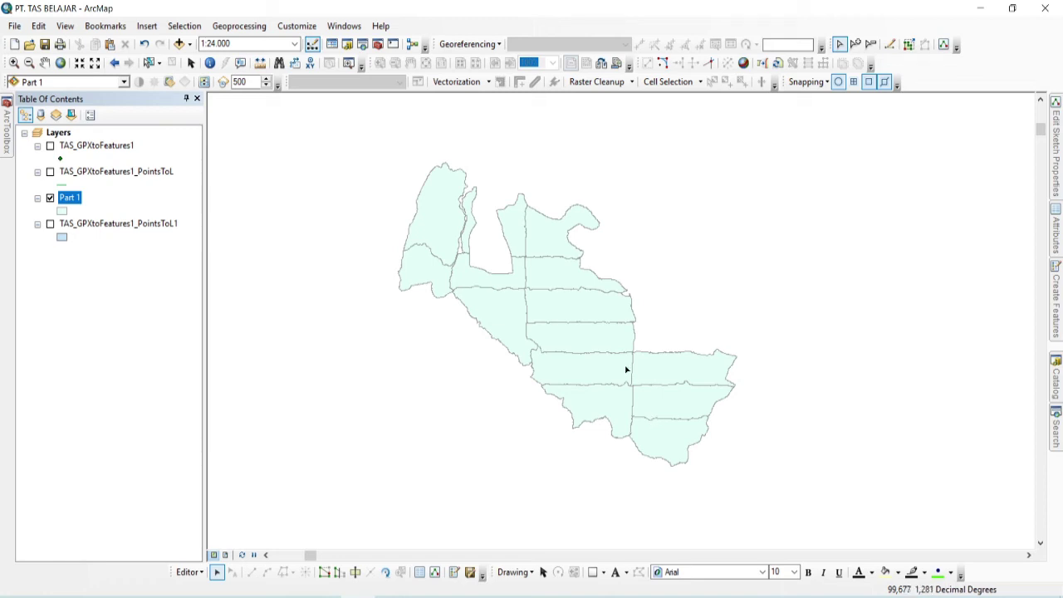
{"action": "right_click", "coordinate": [73, 200]}
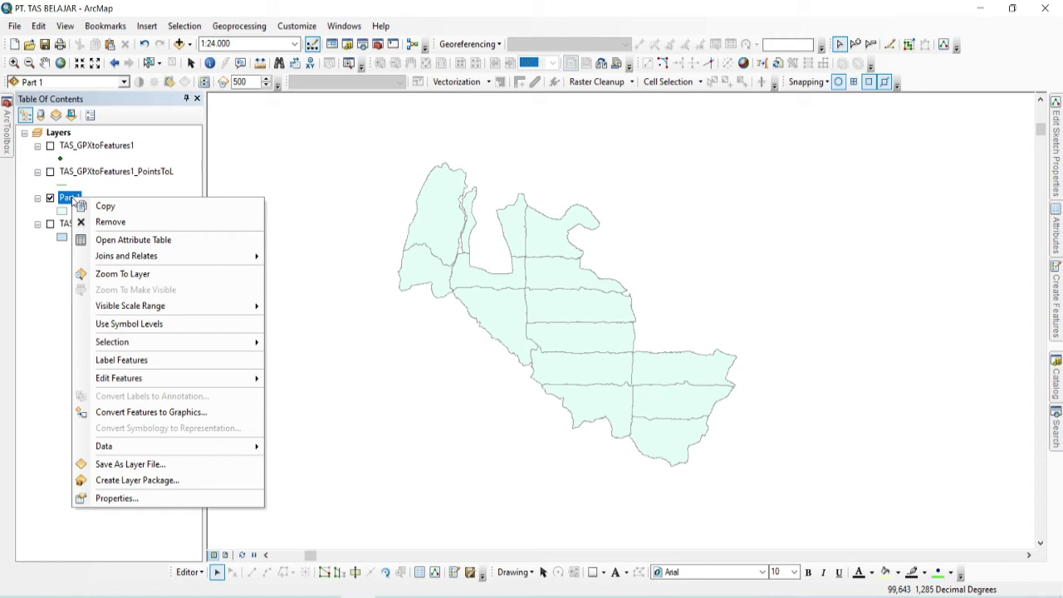
{"action": "mouse_move", "coordinate": [133, 386]}
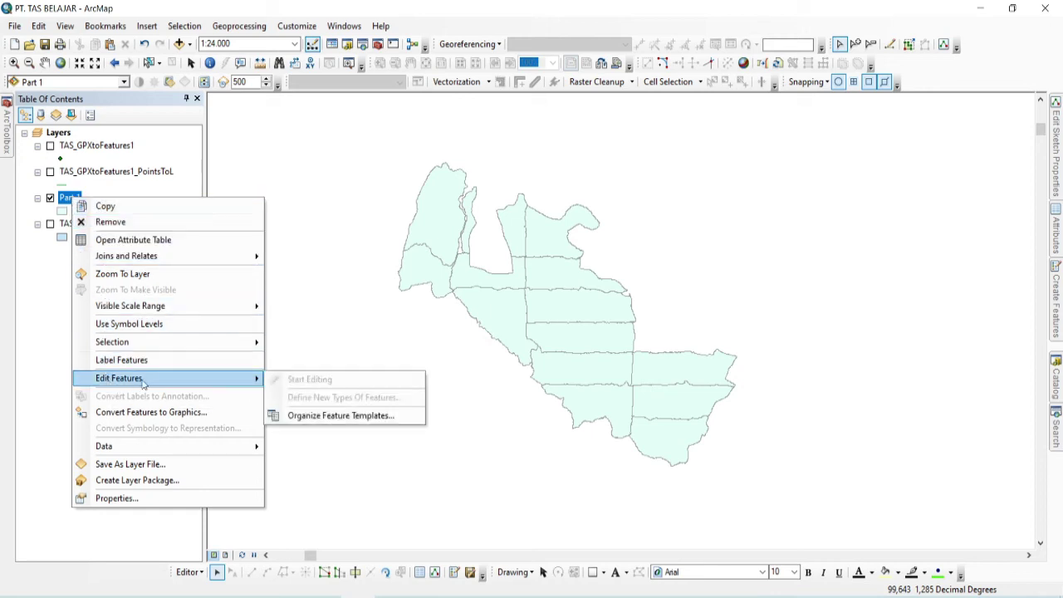
{"action": "left_click", "coordinate": [116, 498]}
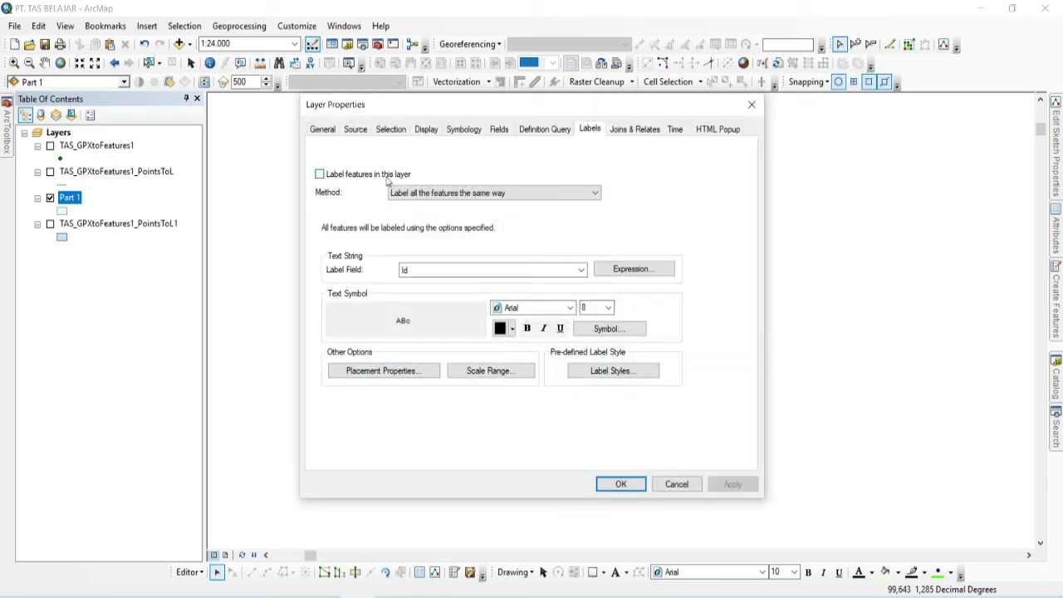
{"action": "left_click", "coordinate": [318, 175]}
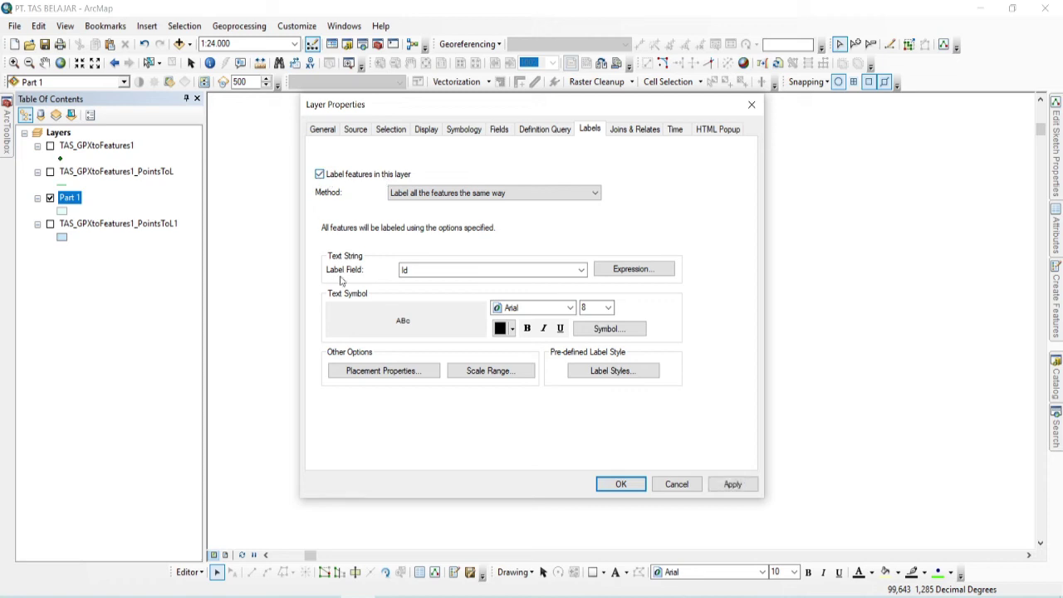
{"action": "left_click", "coordinate": [580, 270]}
{"action": "left_click", "coordinate": [435, 302]}
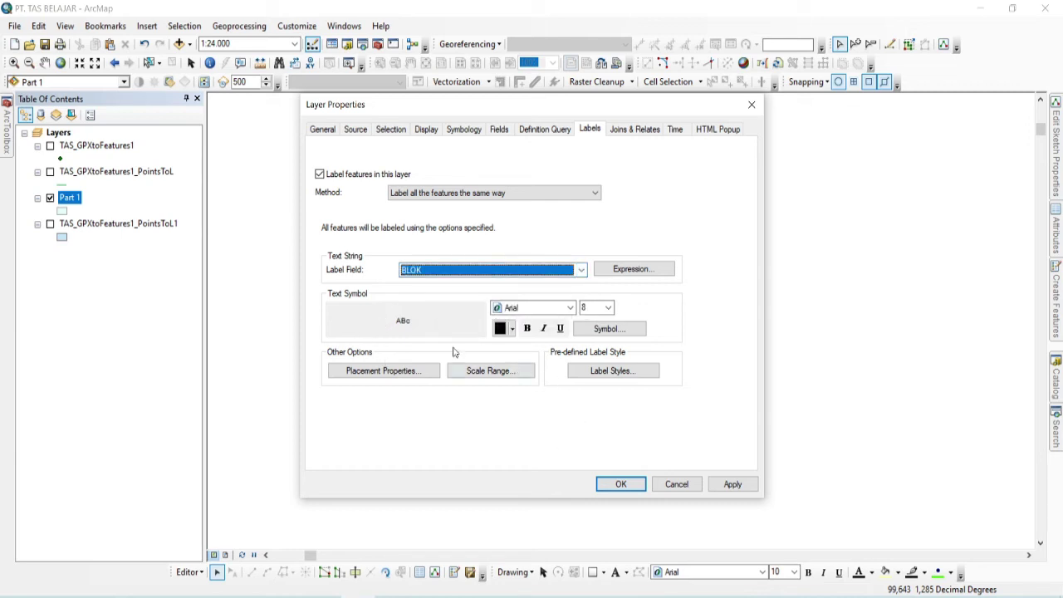
- Format the Part 1 label text as red, bold and italic, and apply the layer properties
{"action": "left_click", "coordinate": [510, 329]}
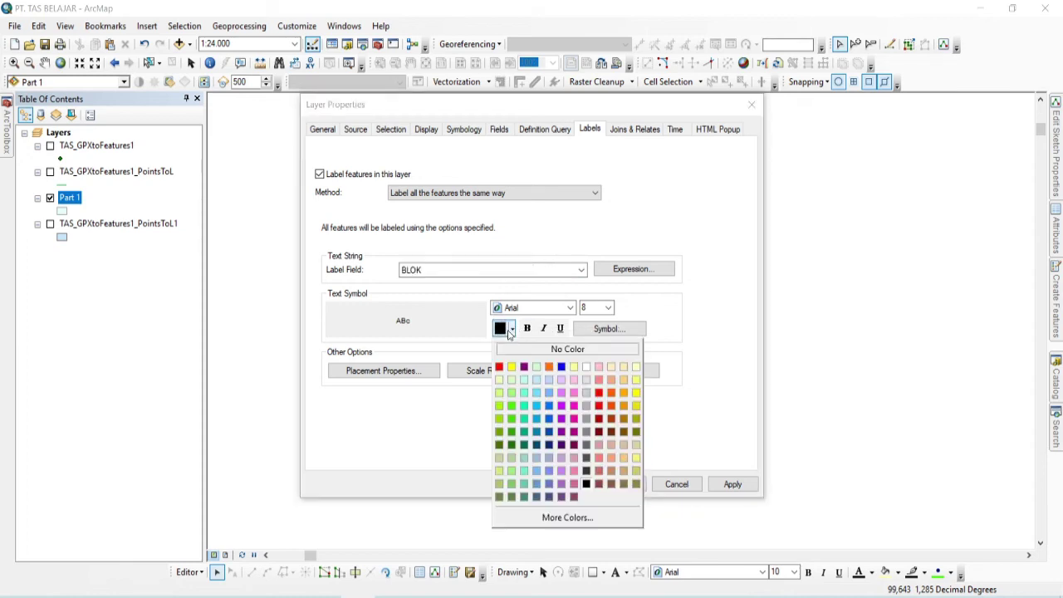
{"action": "left_click", "coordinate": [499, 367]}
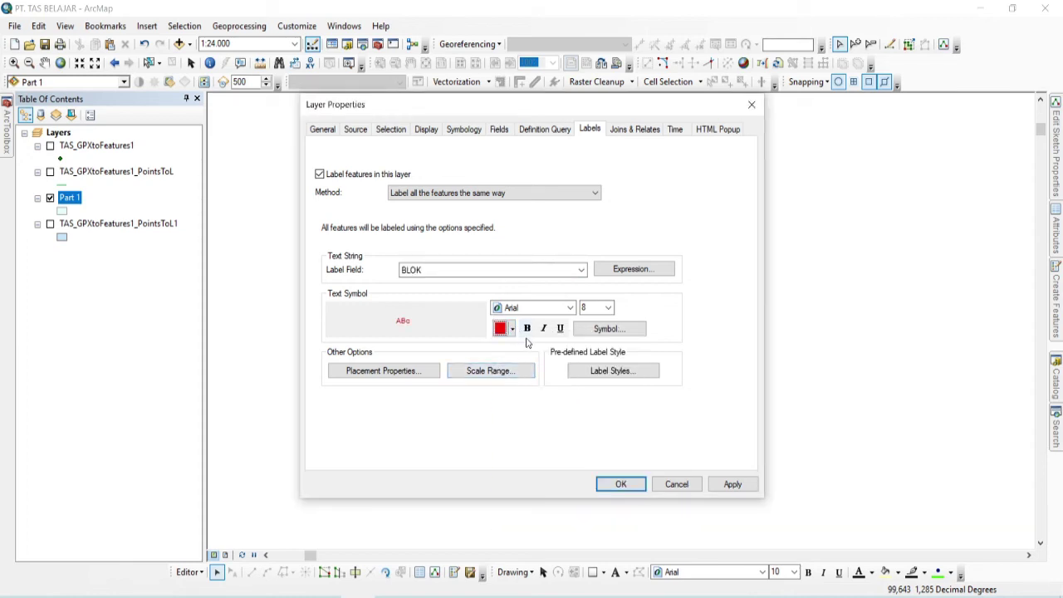
{"action": "left_click", "coordinate": [527, 329]}
{"action": "left_click", "coordinate": [543, 329]}
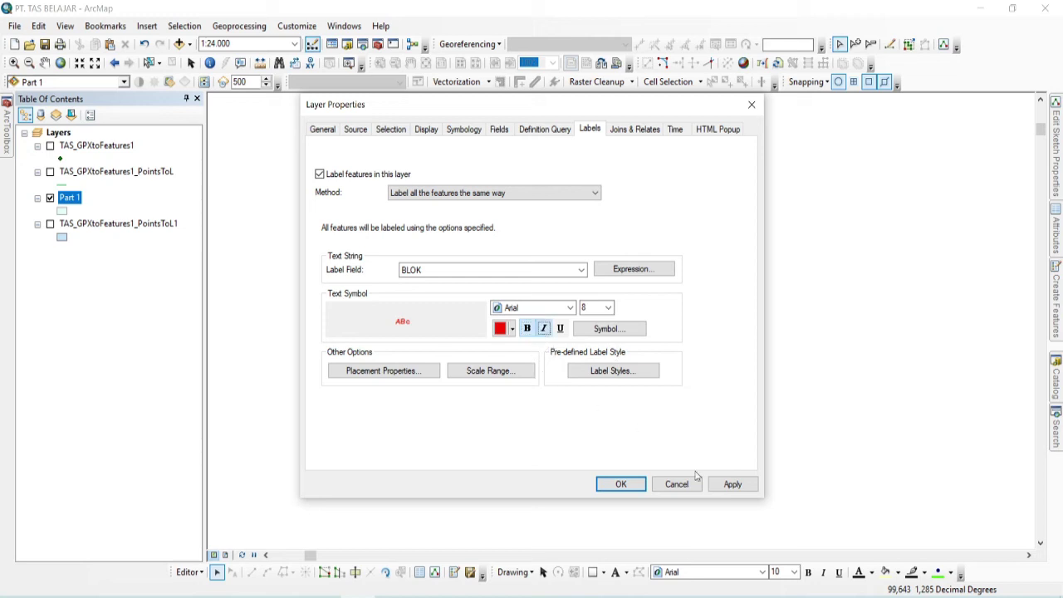
{"action": "left_click", "coordinate": [735, 484]}
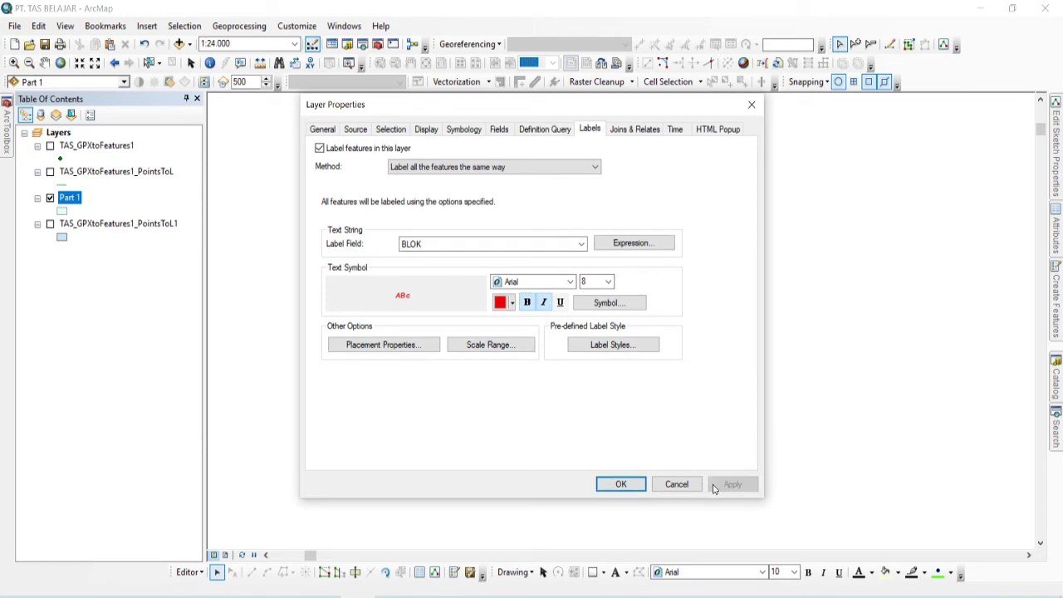
{"action": "left_click", "coordinate": [631, 484]}
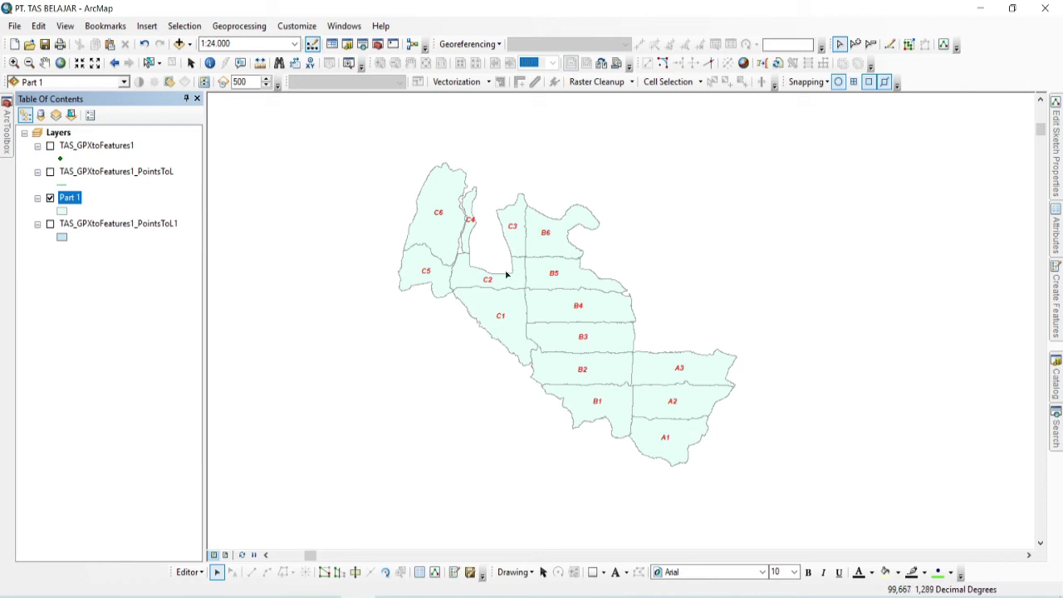
- Switch the map to layout view and select the data frame on the page
{"action": "scroll", "coordinate": [469, 220], "scroll_direction": "up", "scroll_amount": 2}
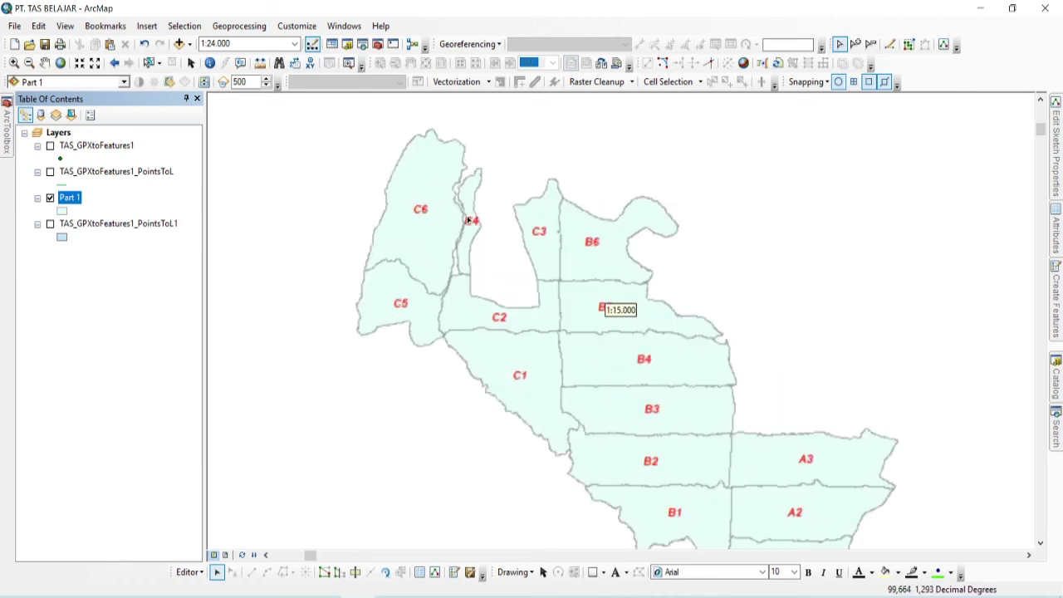
{"action": "scroll", "coordinate": [513, 240], "scroll_direction": "down", "scroll_amount": 2}
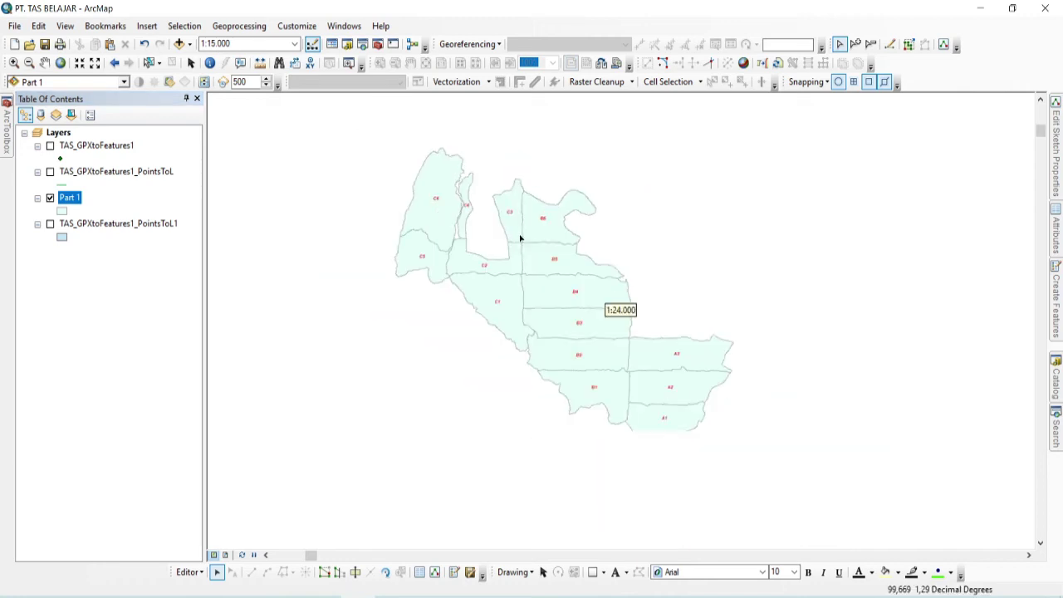
{"action": "scroll", "coordinate": [520, 238], "scroll_direction": "down", "scroll_amount": 1}
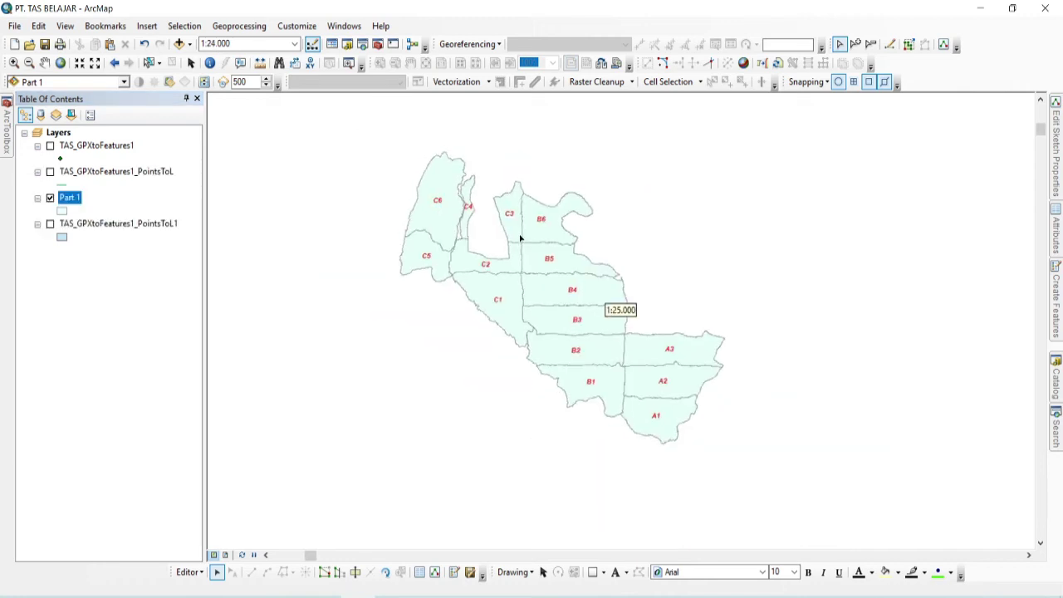
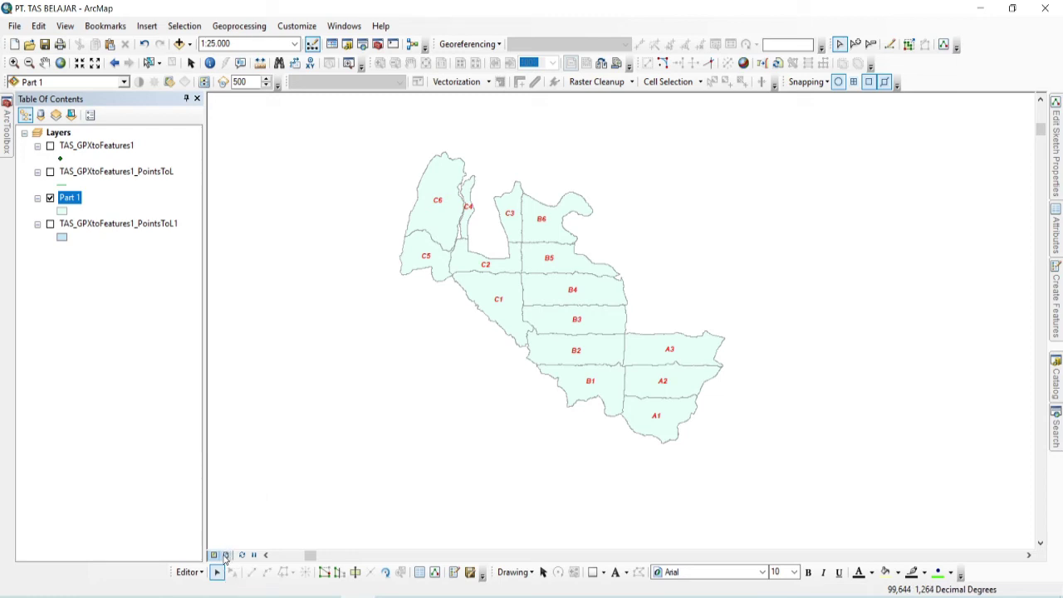
{"action": "left_click", "coordinate": [226, 555]}
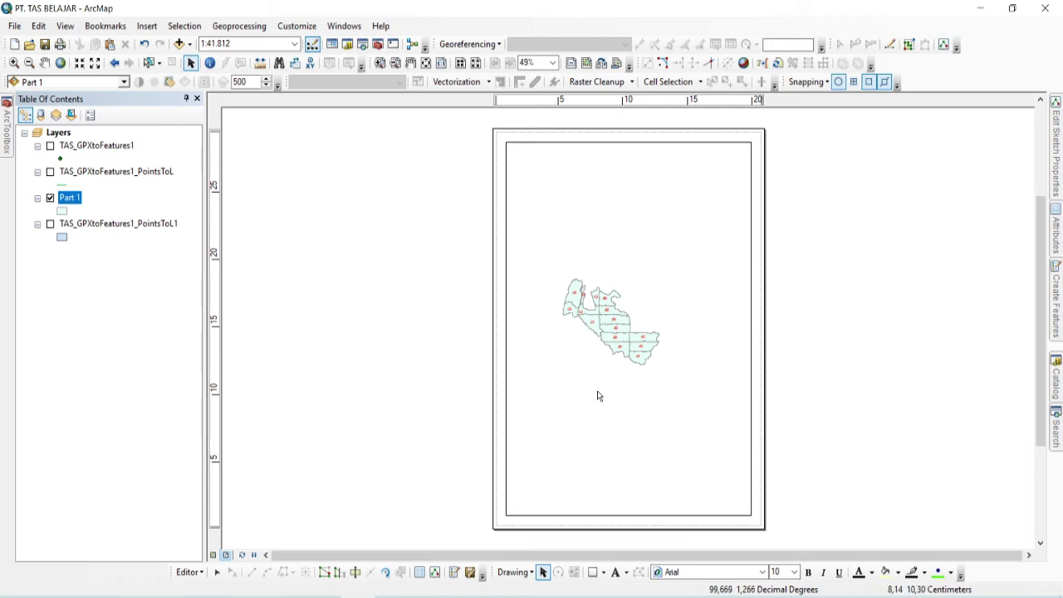
{"action": "left_click", "coordinate": [628, 274]}
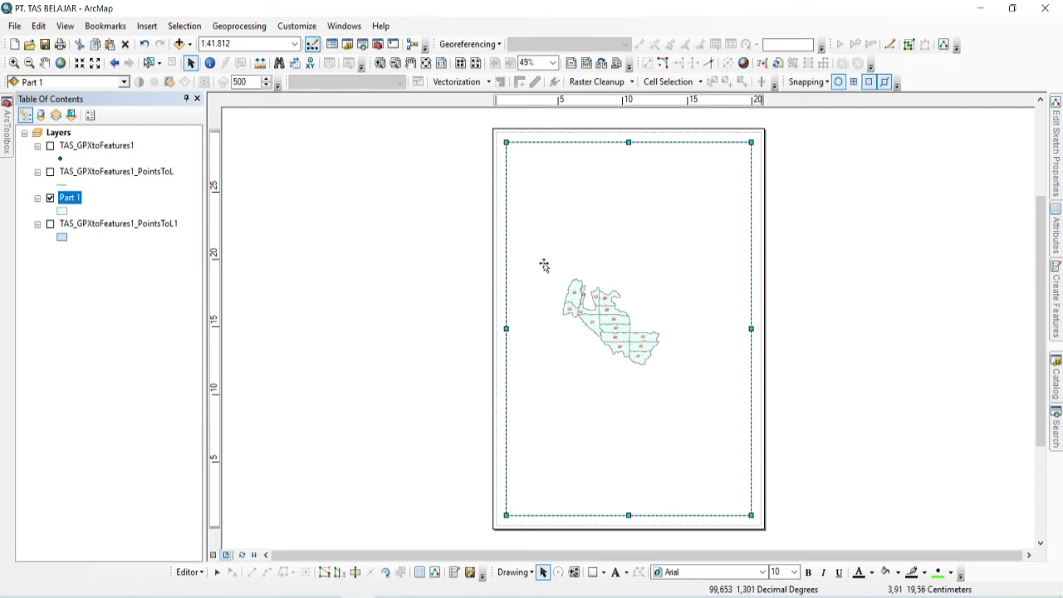
- Set the A4 page orientation to landscape and scale the map elements proportionally to the page size change
{"action": "left_click", "coordinate": [14, 26]}
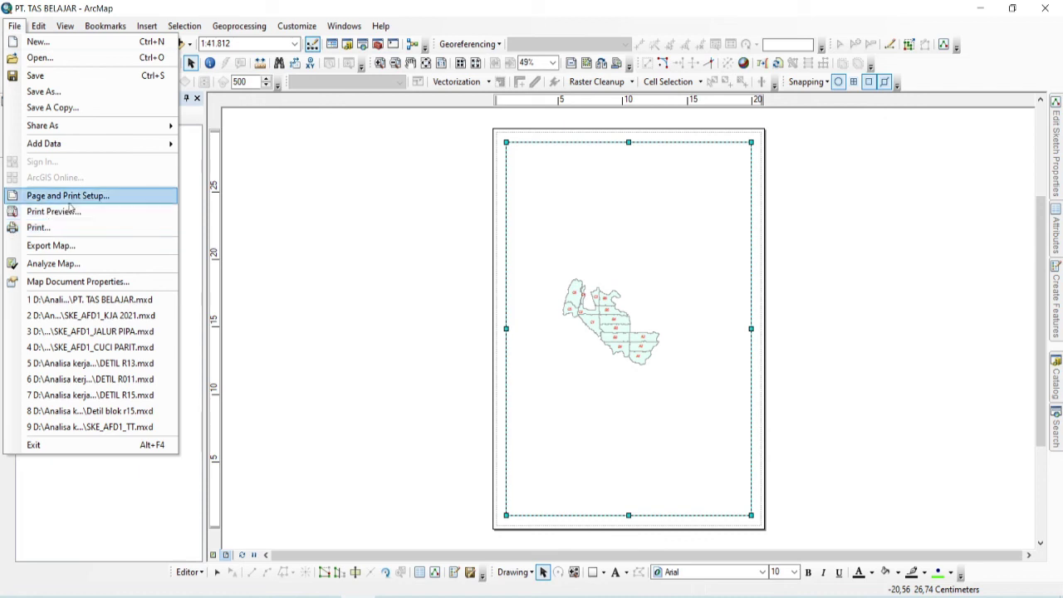
{"action": "left_click", "coordinate": [72, 200]}
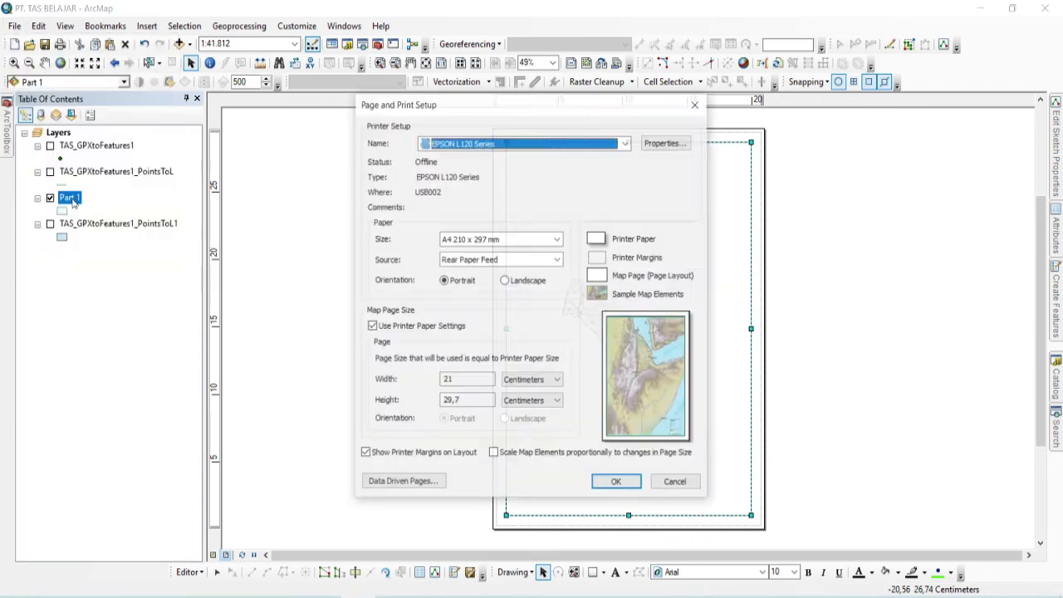
{"action": "left_click", "coordinate": [504, 280]}
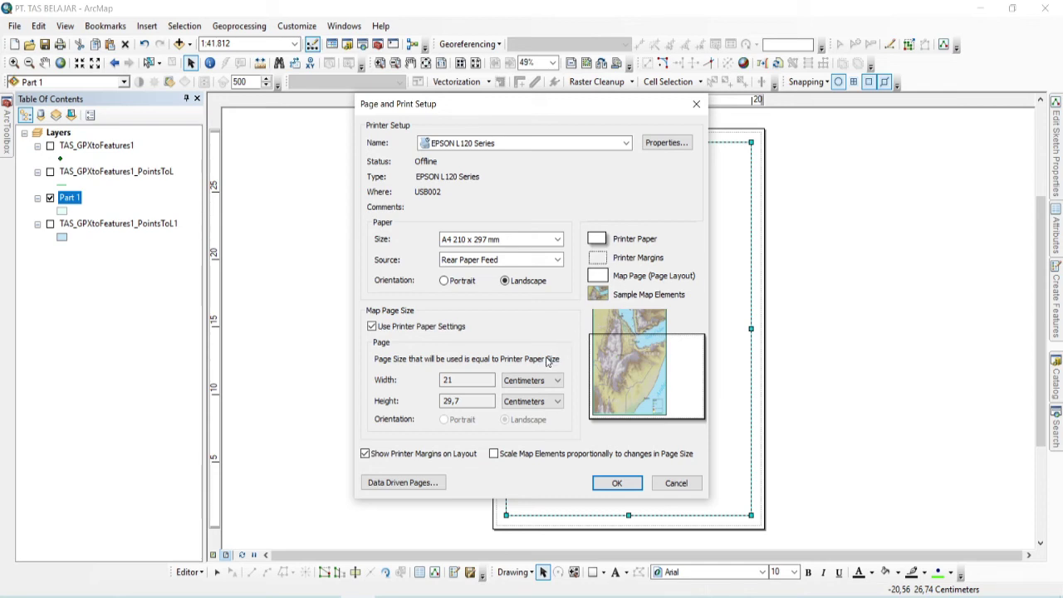
{"action": "left_click", "coordinate": [494, 454]}
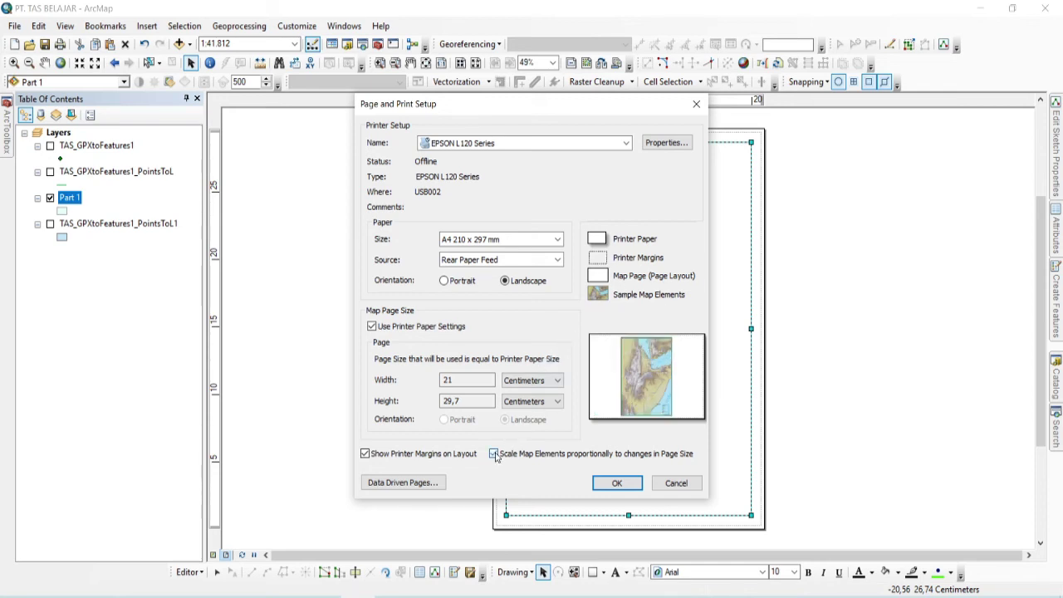
{"action": "left_click", "coordinate": [365, 455]}
{"action": "left_click", "coordinate": [365, 457]}
{"action": "left_click", "coordinate": [372, 326]}
{"action": "left_click", "coordinate": [371, 326]}
{"action": "left_click", "coordinate": [617, 482]}
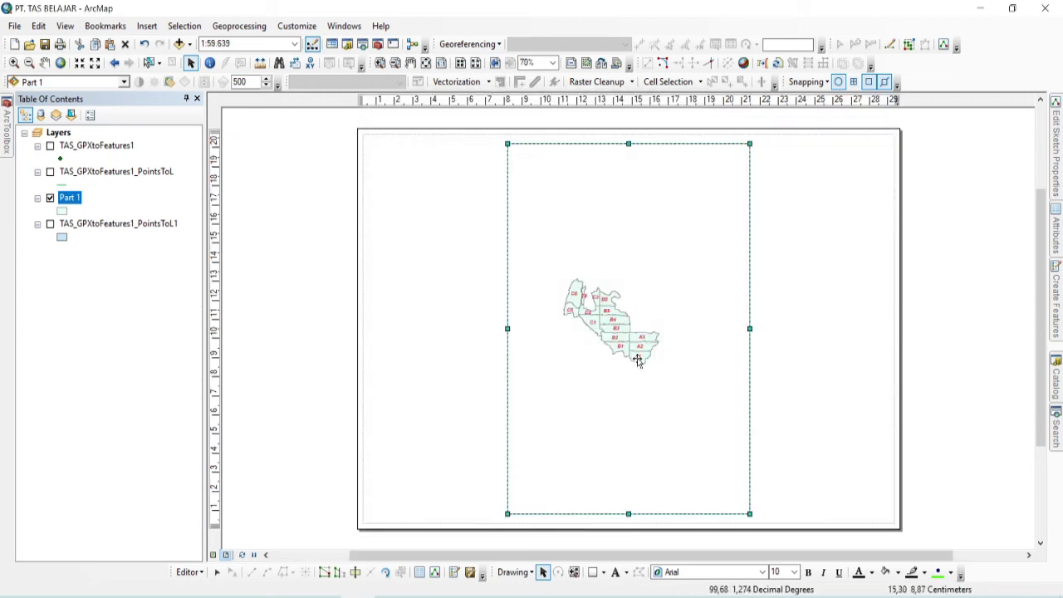
- Widen the data frame toward the page's left edge to about 20 cm and zoom its map so the blocks fill it
{"action": "left_click_drag", "start_coordinate": [508, 329], "coordinate": [375, 317]}
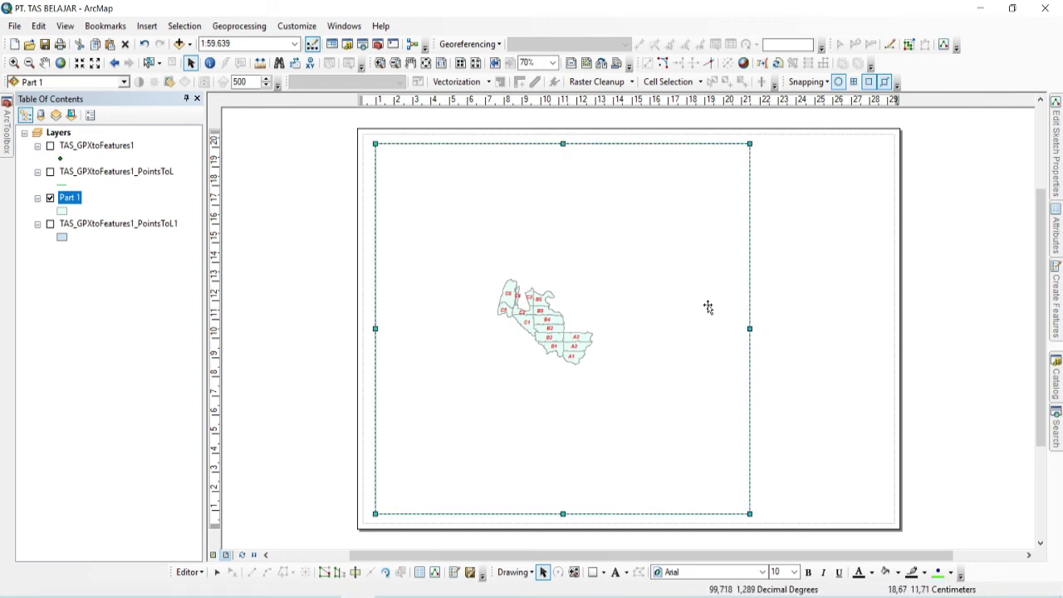
{"action": "left_click_drag", "start_coordinate": [749, 328], "coordinate": [741, 328]}
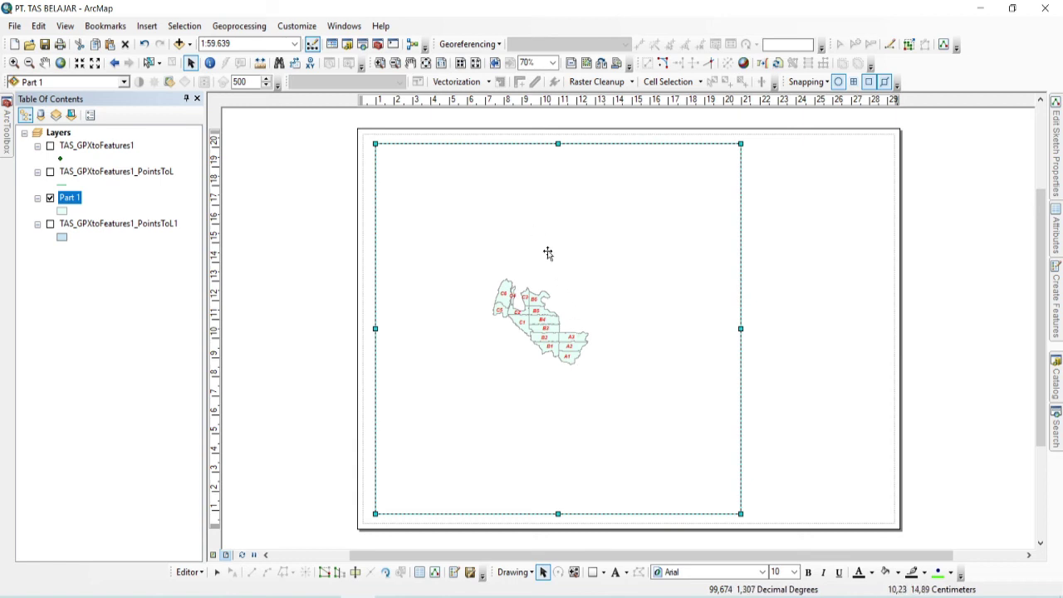
{"action": "left_click", "coordinate": [12, 64]}
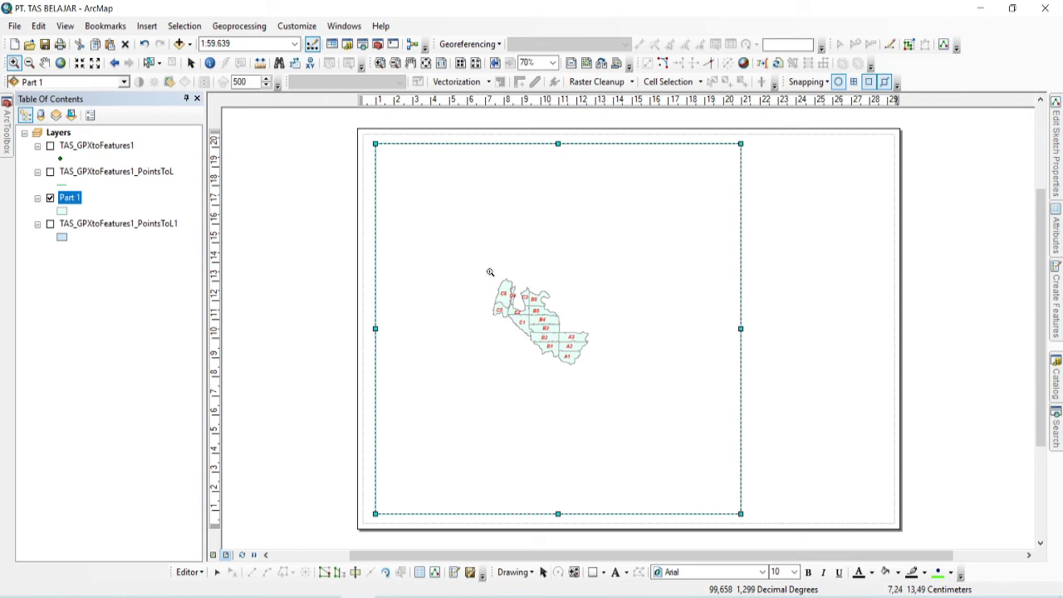
{"action": "left_click_drag", "start_coordinate": [490, 271], "coordinate": [595, 368]}
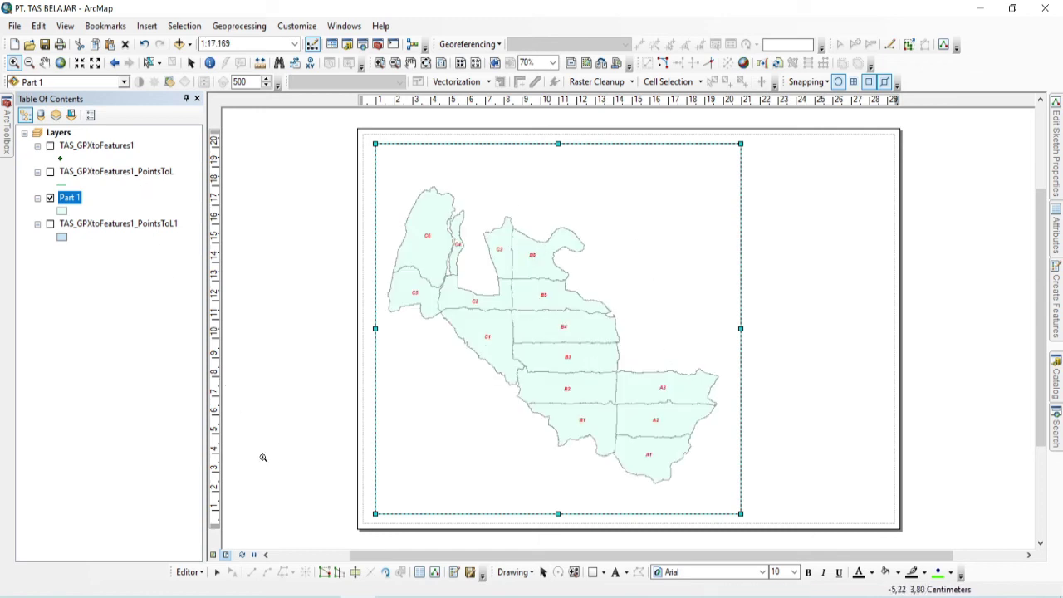
- Add the title text "PETA AREAL STATMENT" in the blank page area beside the upper right of the data frame
{"action": "left_click", "coordinate": [217, 571]}
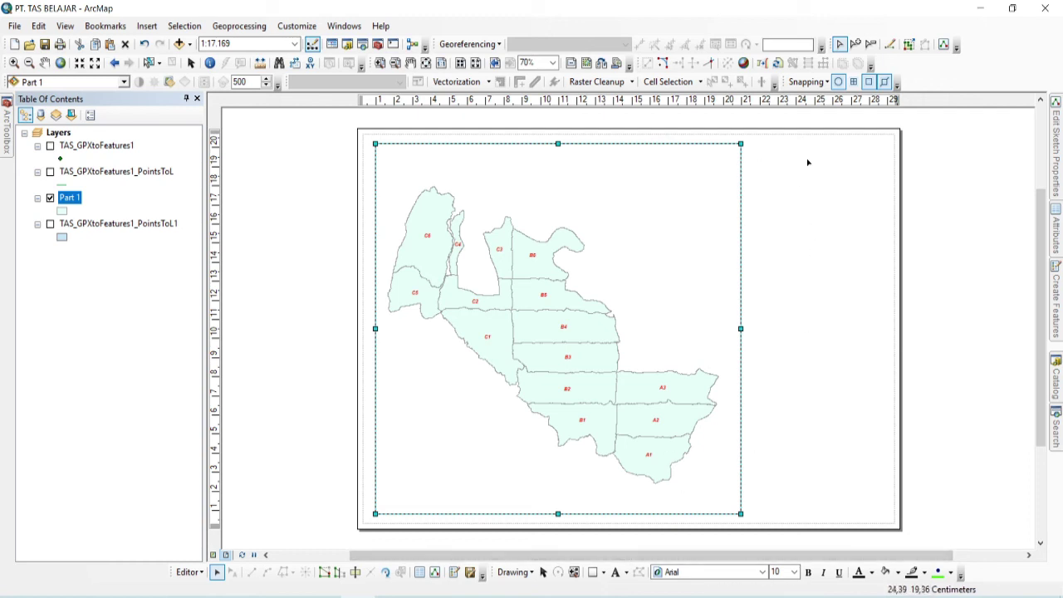
{"action": "left_click", "coordinate": [617, 574]}
{"action": "left_click", "coordinate": [768, 167]}
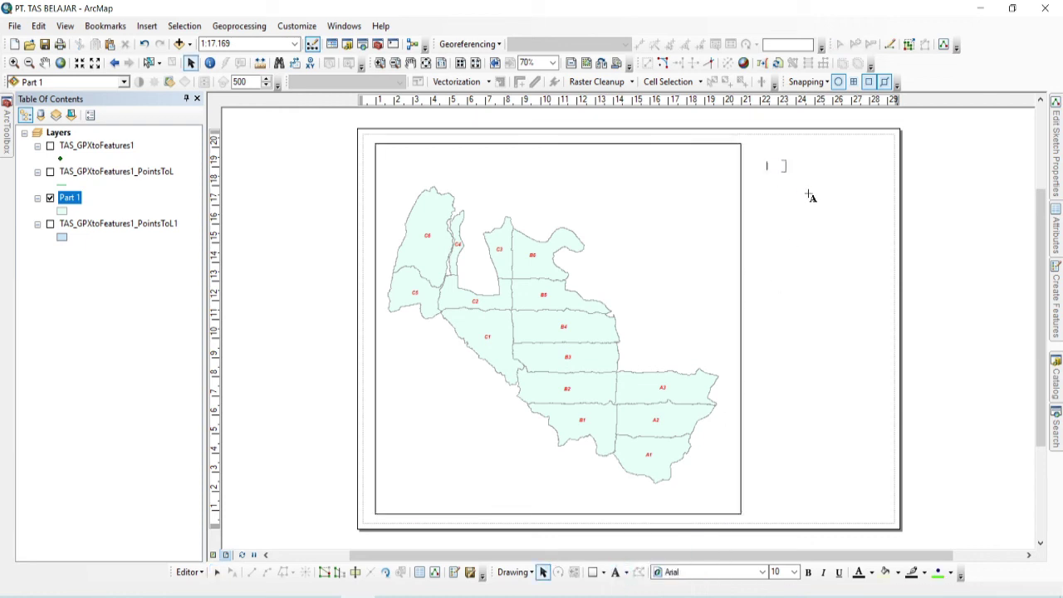
{"action": "type", "text": "PETA"}
{"action": "type", "text": "AREAL STATMENT"}
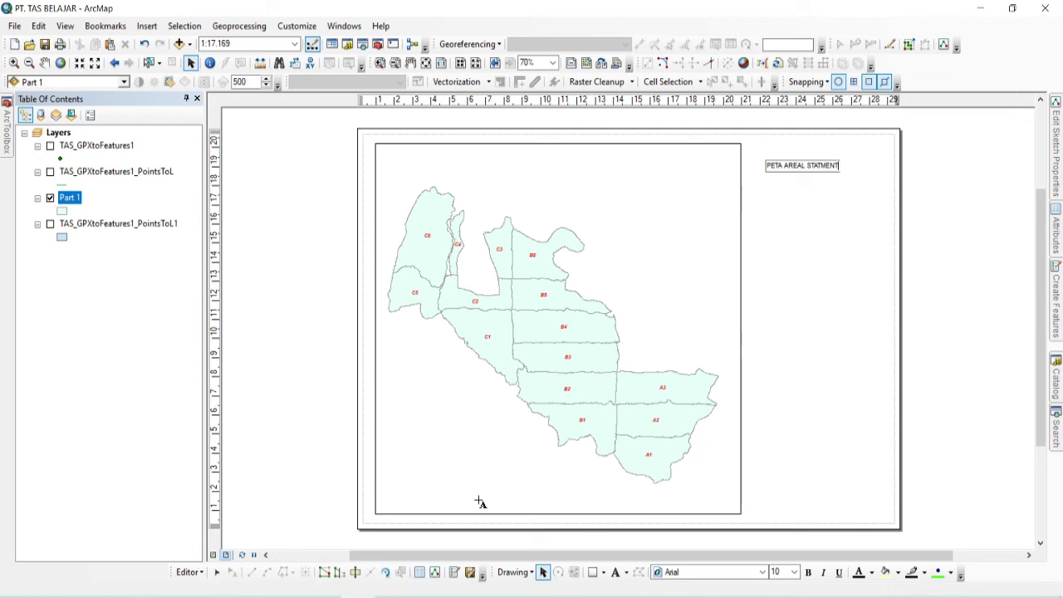
{"action": "left_click", "coordinate": [777, 340]}
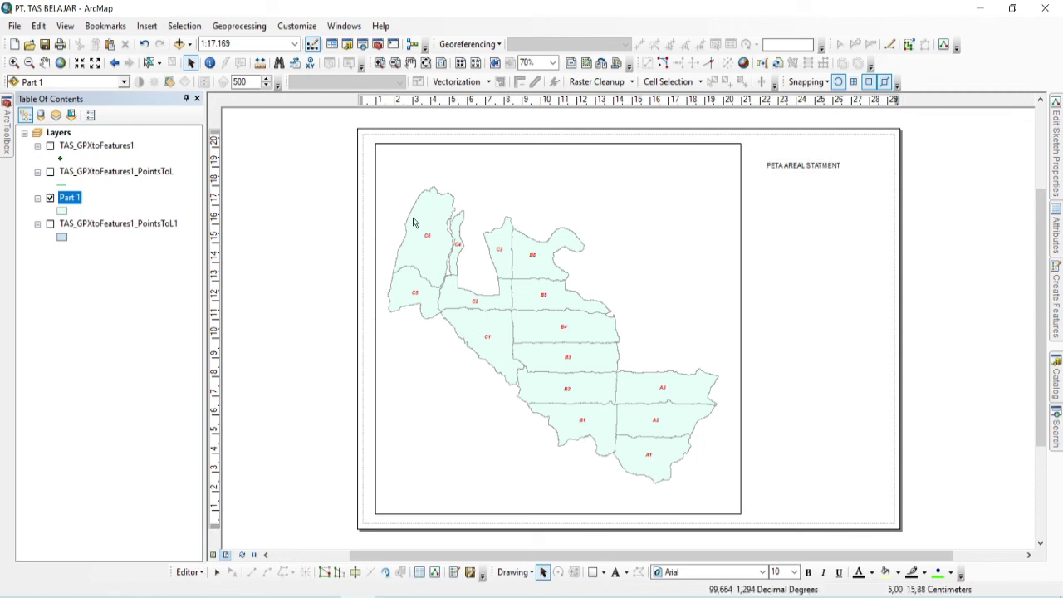
- Set the map title's font size to 18 and move it close to the data frame's upper right corner
{"action": "left_click", "coordinate": [804, 165]}
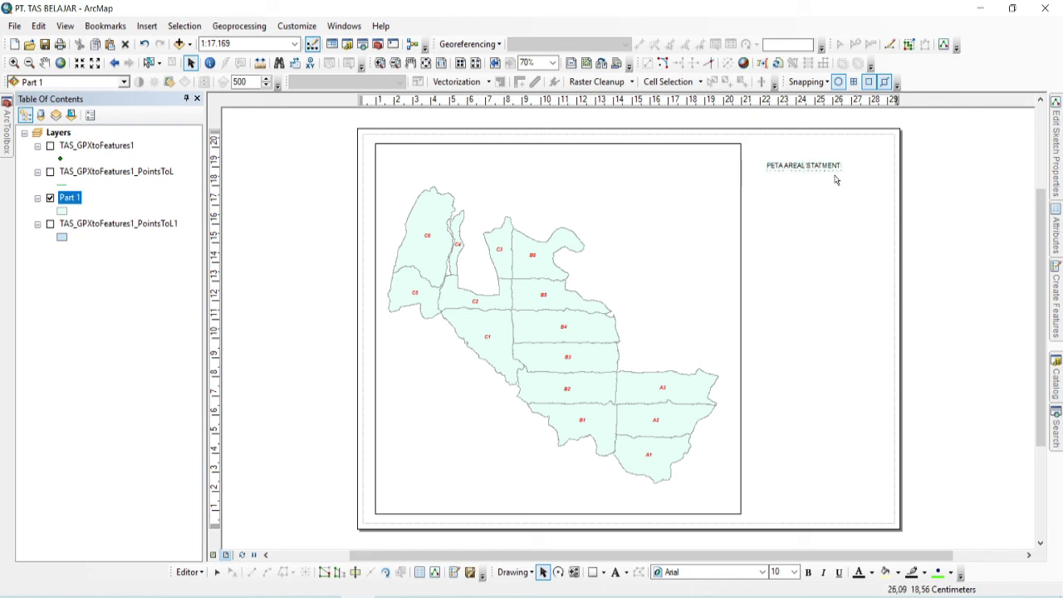
{"action": "left_click", "coordinate": [793, 572]}
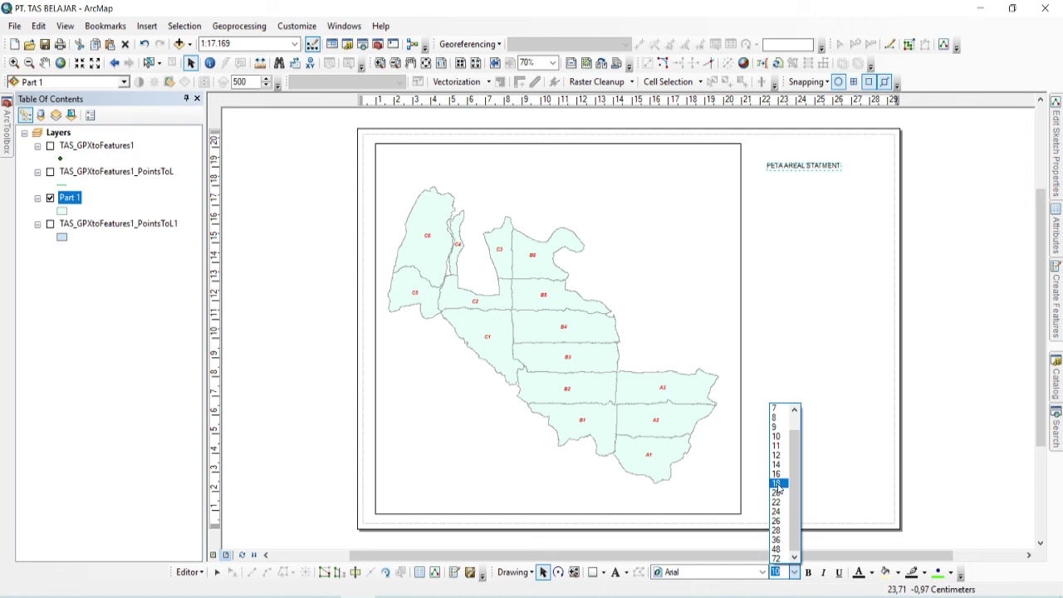
{"action": "left_click", "coordinate": [776, 493]}
{"action": "left_click_drag", "start_coordinate": [846, 170], "coordinate": [827, 162]}
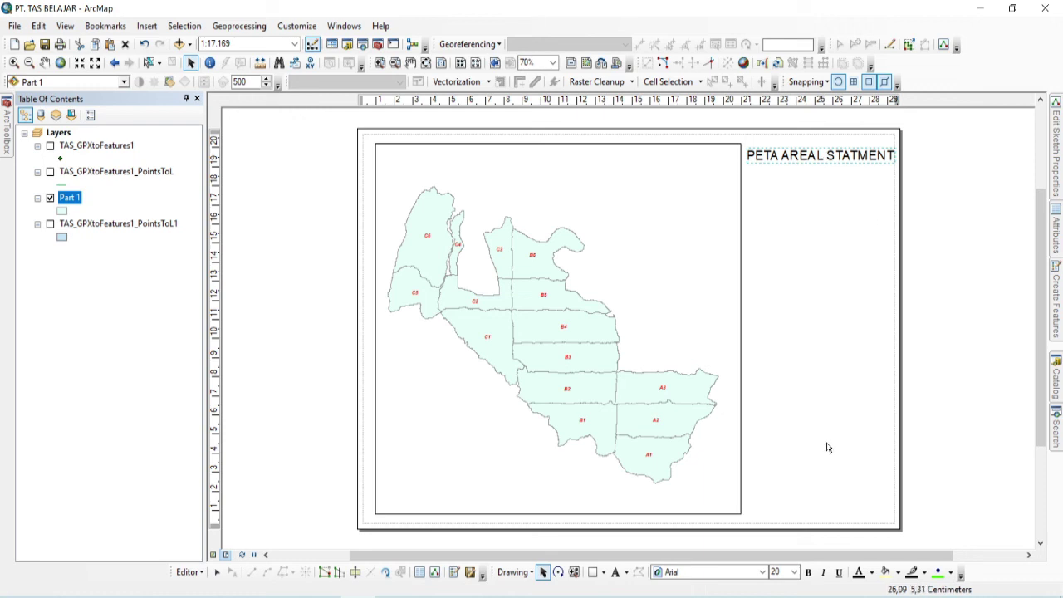
{"action": "left_click", "coordinate": [796, 573]}
{"action": "left_click", "coordinate": [785, 476]}
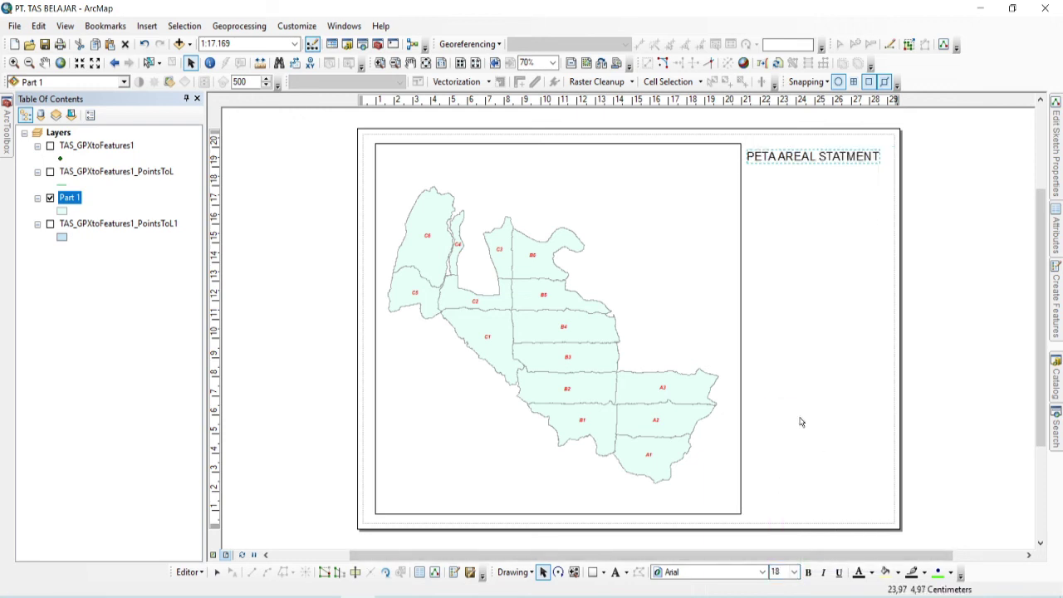
- Insert a north arrow in the ESRI North 19 style into the layout
{"action": "left_click", "coordinate": [803, 228]}
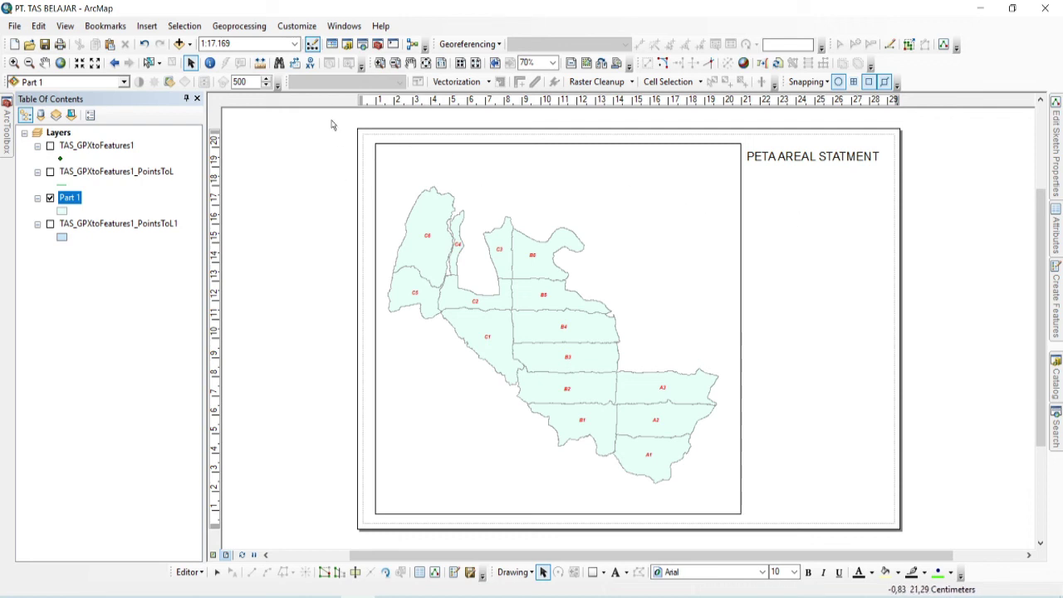
{"action": "left_click", "coordinate": [148, 26]}
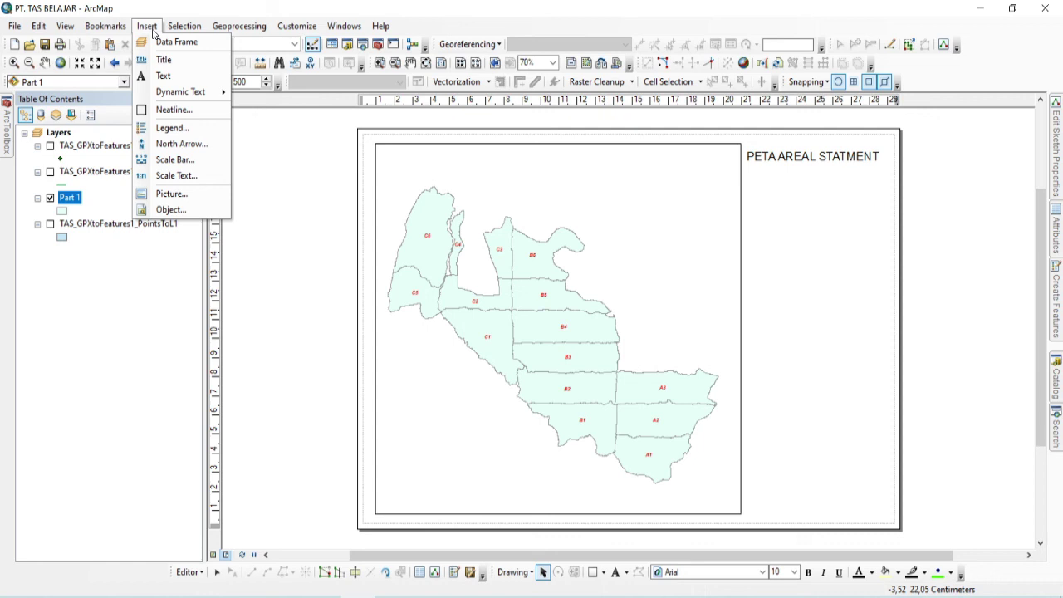
{"action": "left_click", "coordinate": [179, 144]}
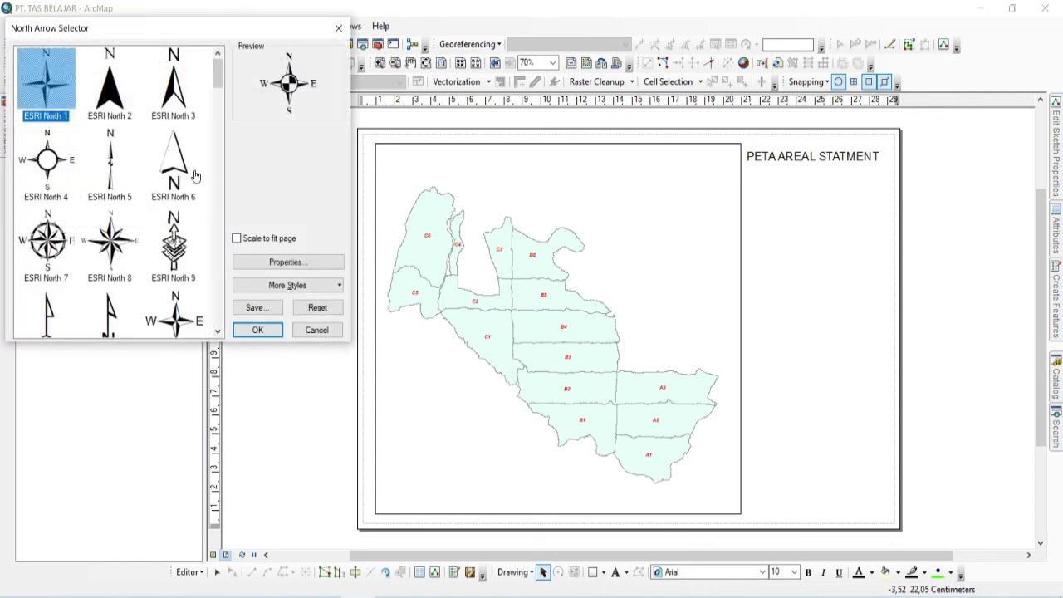
{"action": "scroll", "coordinate": [95, 142], "scroll_direction": "down", "scroll_amount": 1}
{"action": "scroll", "coordinate": [95, 143], "scroll_direction": "down", "scroll_amount": 2}
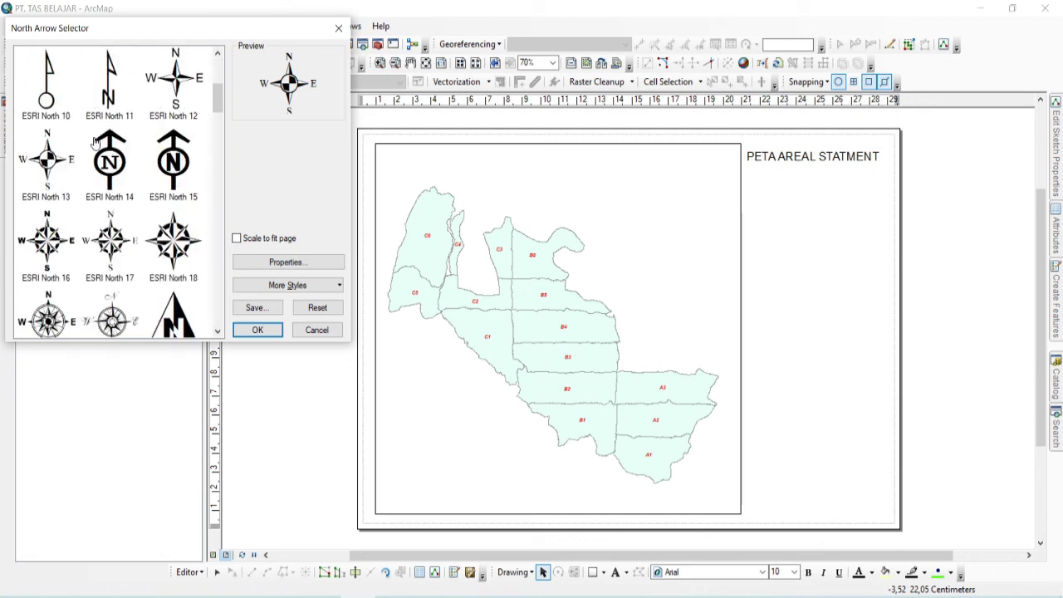
{"action": "scroll", "coordinate": [96, 143], "scroll_direction": "down", "scroll_amount": 1}
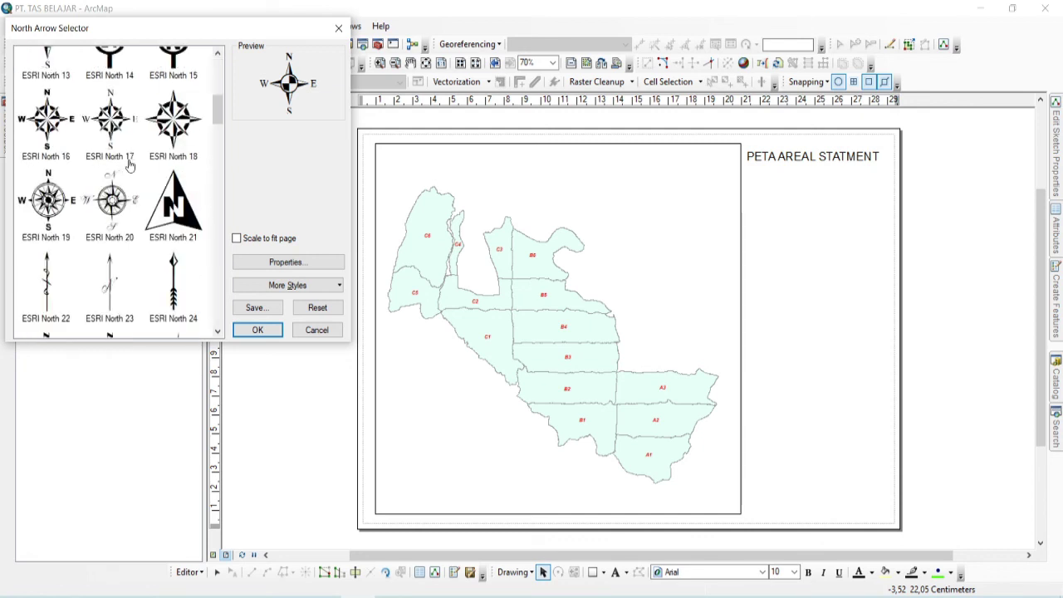
{"action": "left_click", "coordinate": [52, 204]}
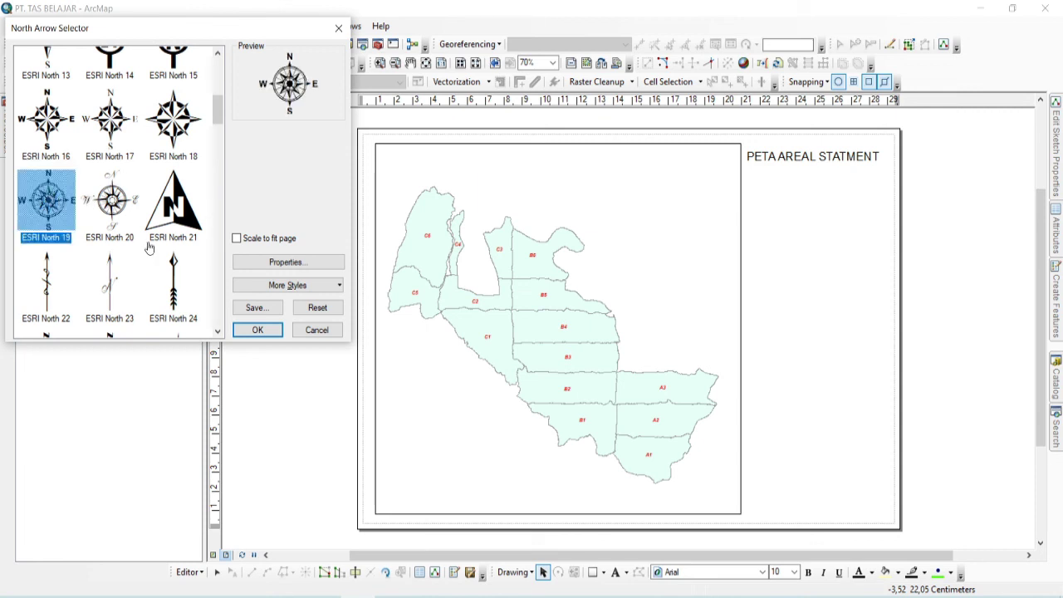
{"action": "left_click", "coordinate": [257, 329]}
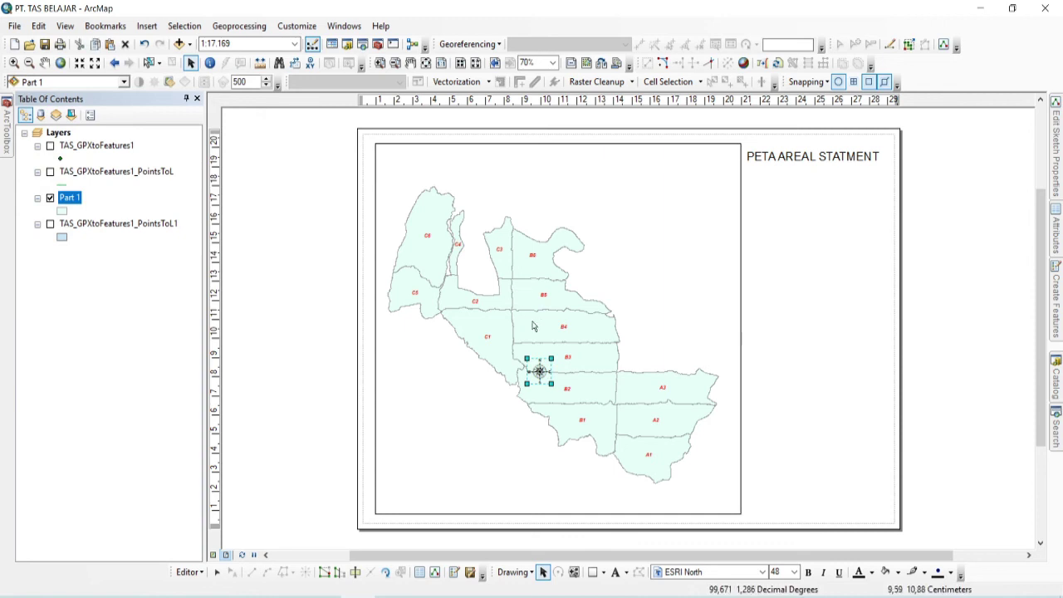
- Move the north arrow into the blank page area and center it just below the map title
{"action": "left_click_drag", "start_coordinate": [544, 371], "coordinate": [850, 246]}
{"action": "left_click_drag", "start_coordinate": [823, 194], "coordinate": [817, 191]}
{"action": "left_click", "coordinate": [810, 247]}
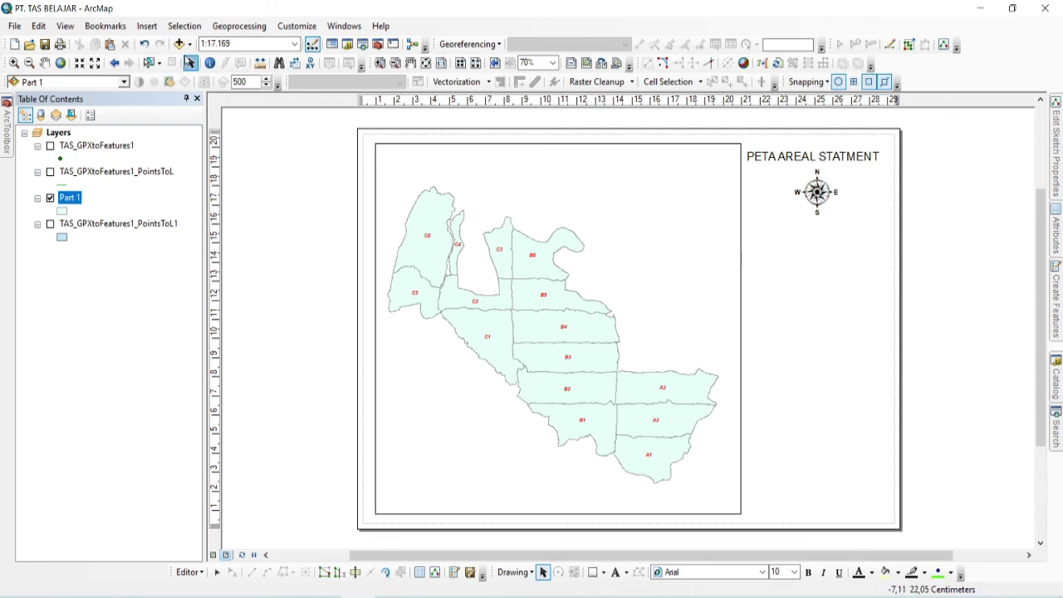
- Insert a one-column legend for the Part 1 layer titled KETERANGAN, keeping the default frame, patch and spacing settings
{"action": "left_click", "coordinate": [149, 27]}
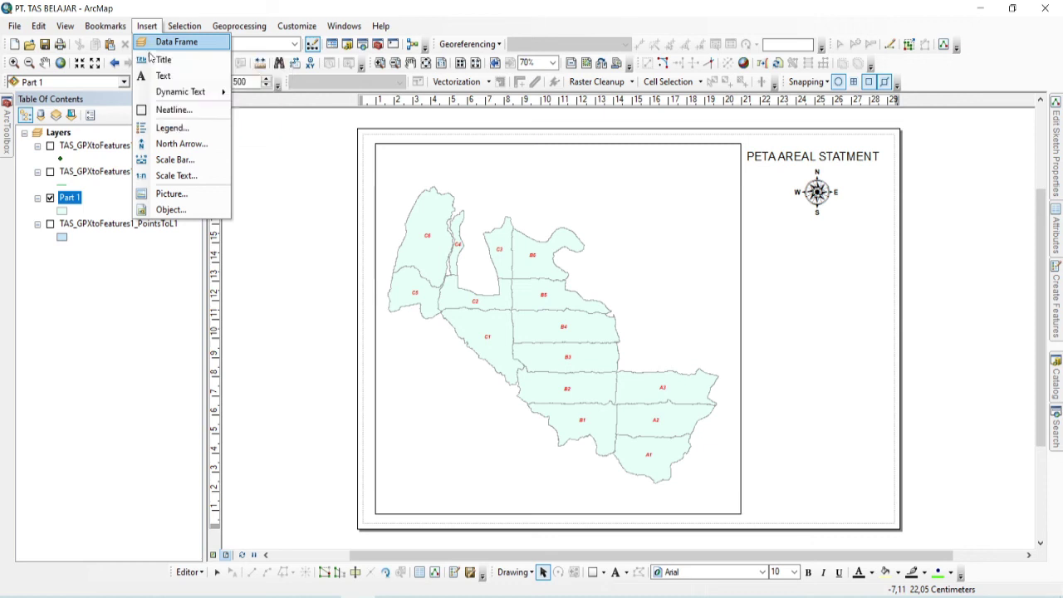
{"action": "left_click", "coordinate": [166, 127]}
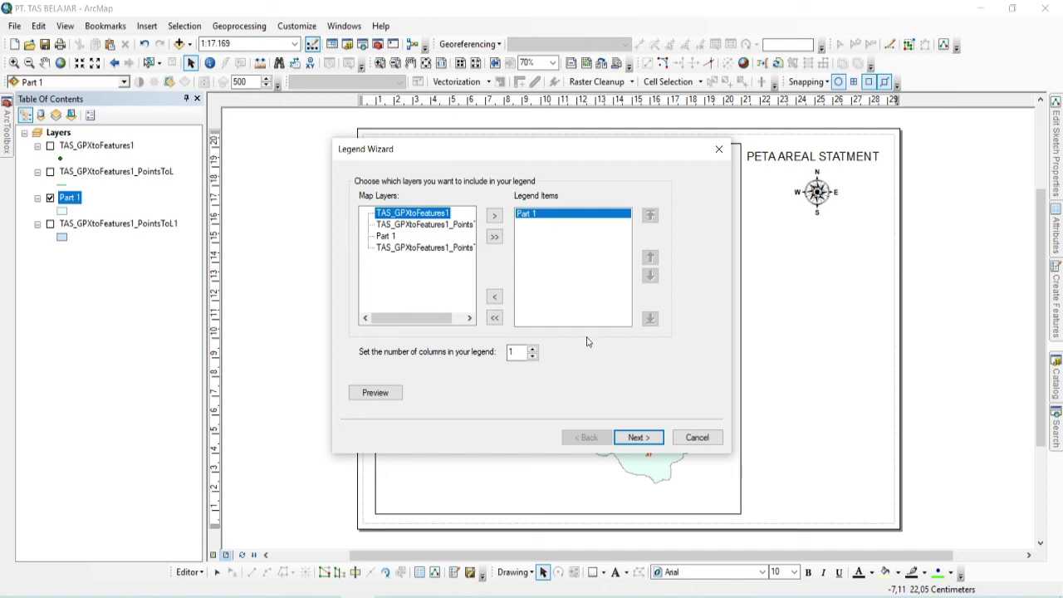
{"action": "left_click", "coordinate": [638, 437]}
{"action": "left_click_drag", "start_coordinate": [395, 199], "coordinate": [347, 199]}
{"action": "type", "text": "KE"}
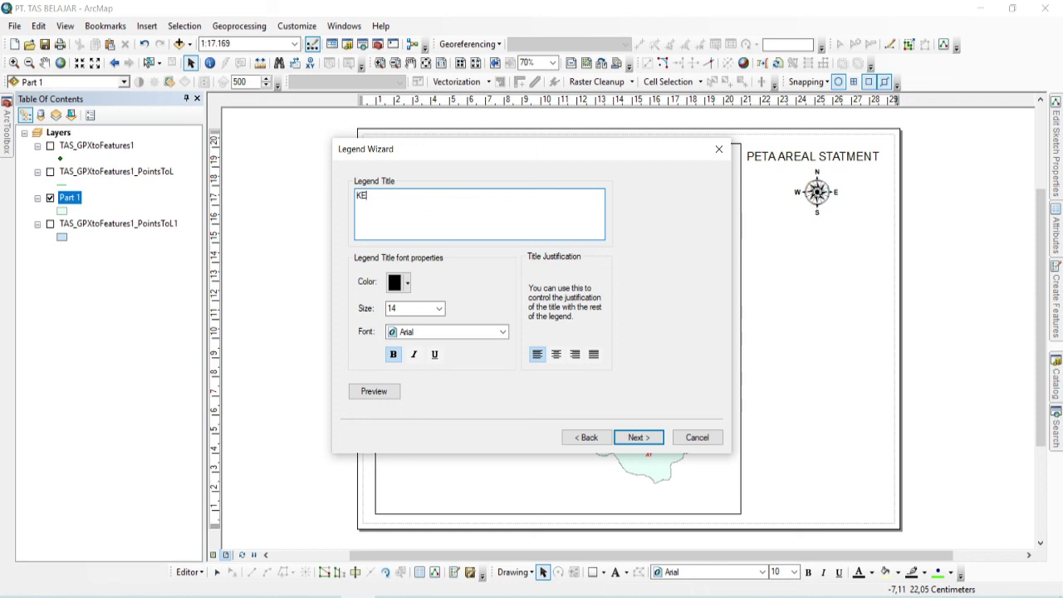
{"action": "type", "text": "TERANGAN"}
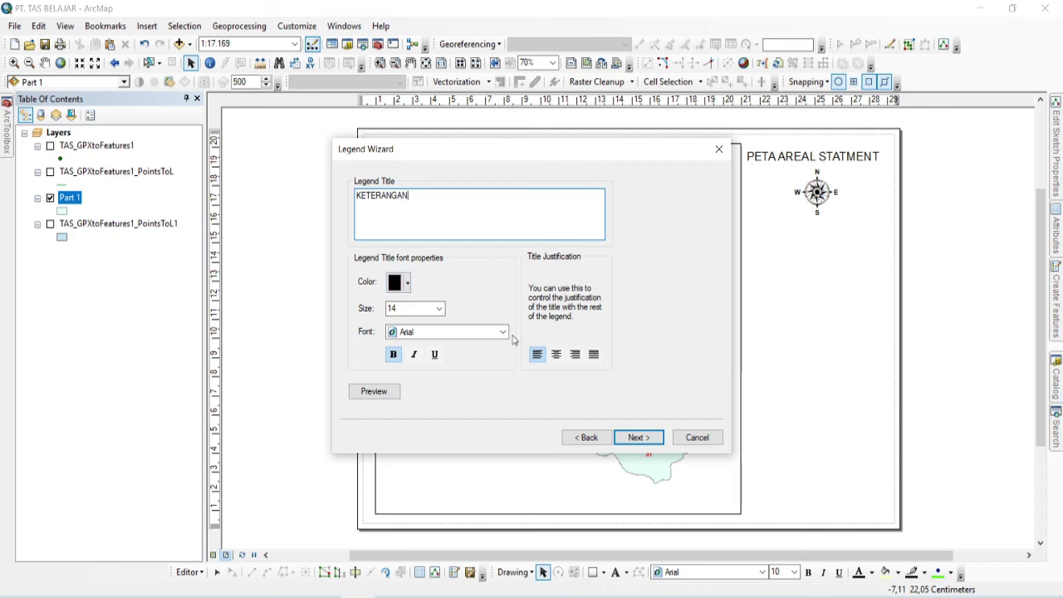
{"action": "left_click", "coordinate": [640, 439]}
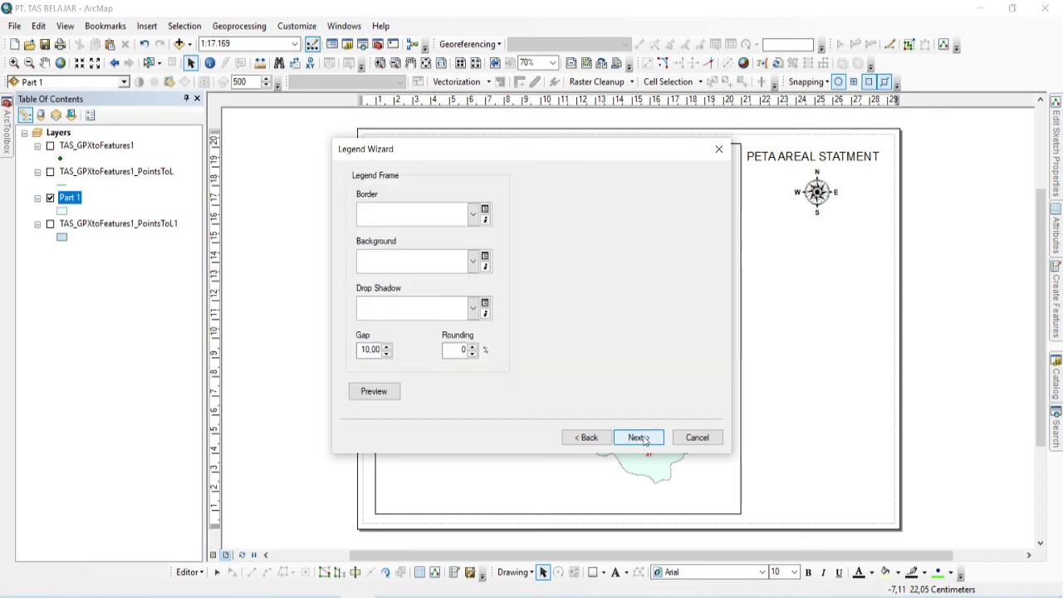
{"action": "left_click", "coordinate": [641, 439]}
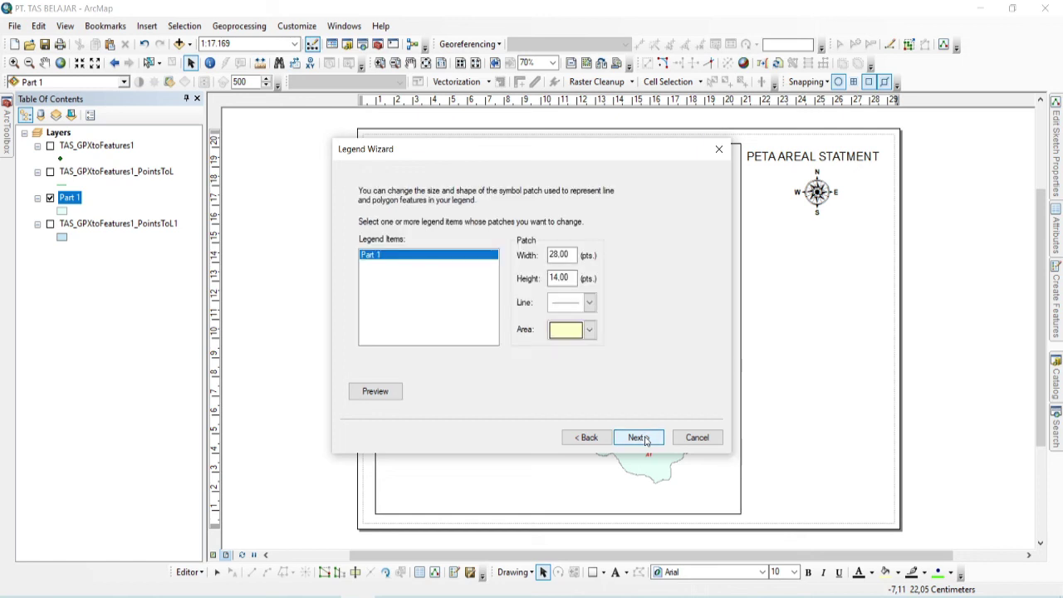
{"action": "left_click", "coordinate": [640, 437]}
{"action": "left_click", "coordinate": [640, 437]}
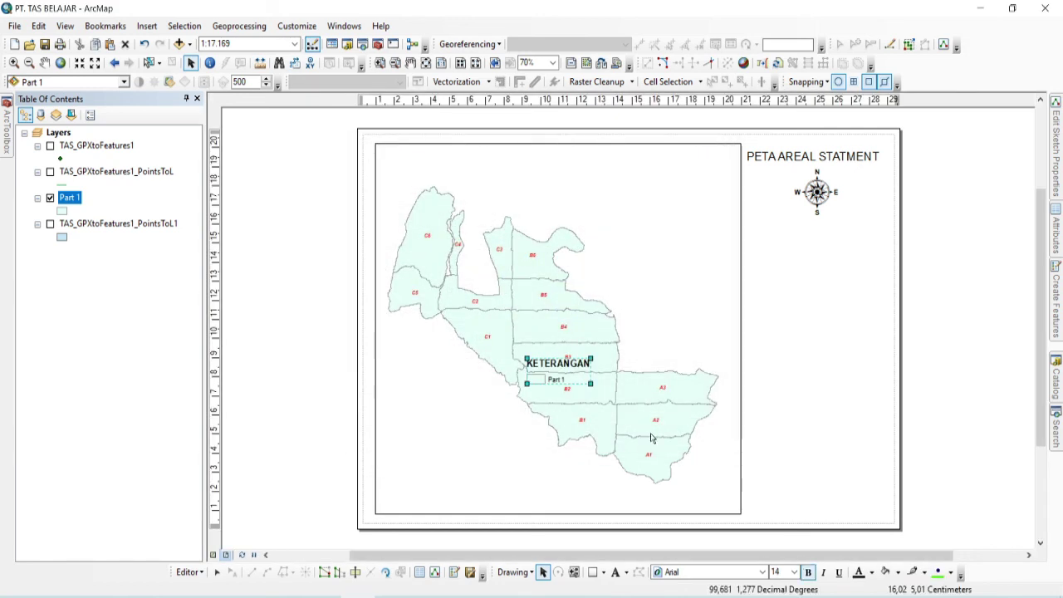
- Move the legend out of the data frame to the blank page area below the north arrow
{"action": "left_click_drag", "start_coordinate": [560, 371], "coordinate": [792, 253]}
{"action": "left_click", "coordinate": [803, 311]}
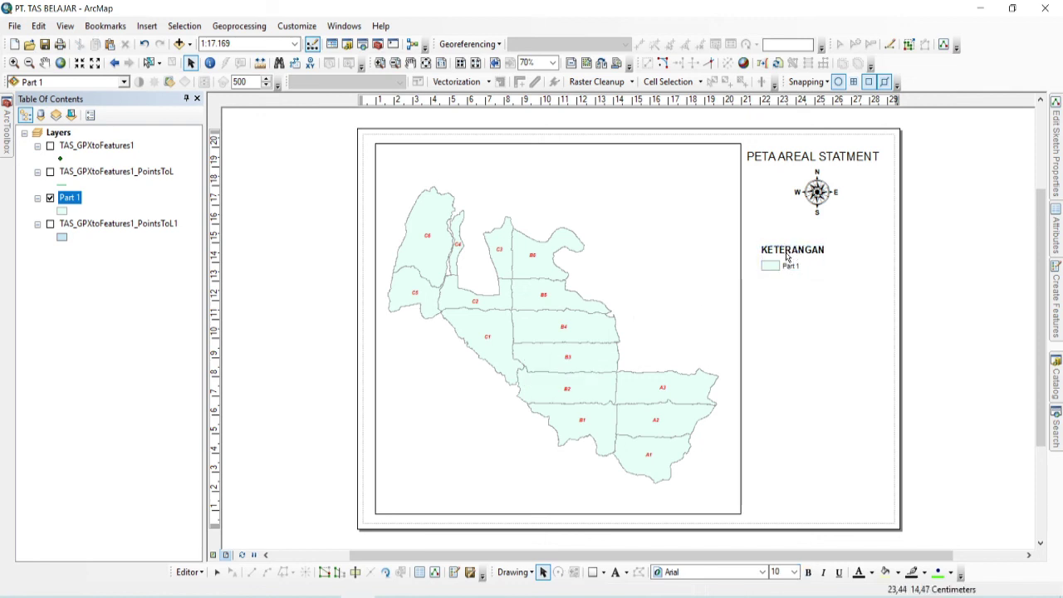
{"action": "left_click_drag", "start_coordinate": [783, 255], "coordinate": [781, 251]}
{"action": "left_click", "coordinate": [941, 276]}
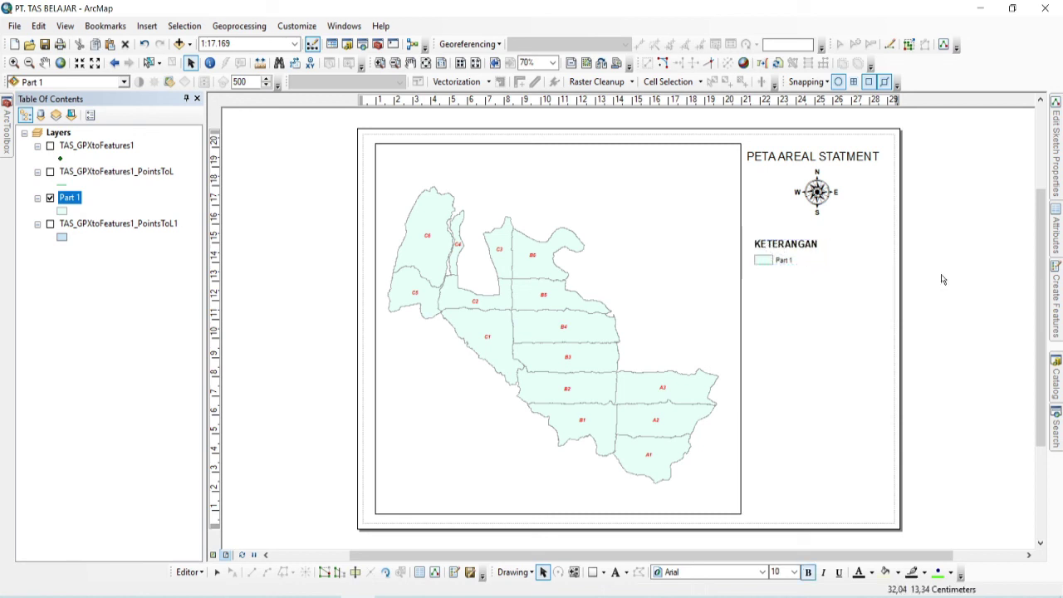
{"action": "left_click", "coordinate": [785, 262]}
{"action": "left_click", "coordinate": [917, 305]}
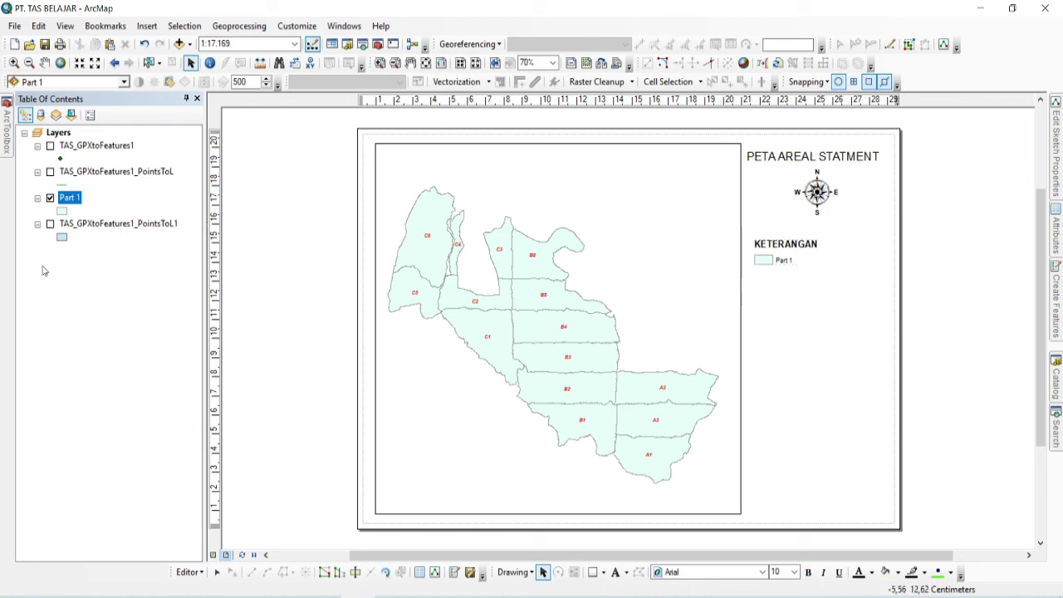
- Rename the Part 1 layer as BLOK in its layer properties so the legend entry uses that name
{"action": "right_click", "coordinate": [64, 201]}
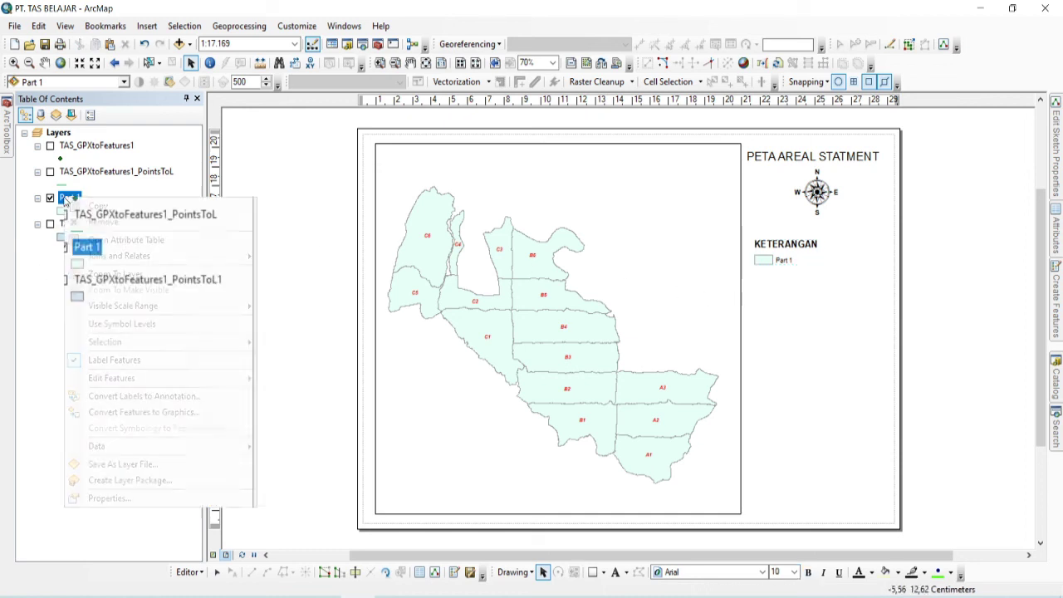
{"action": "left_click", "coordinate": [142, 498]}
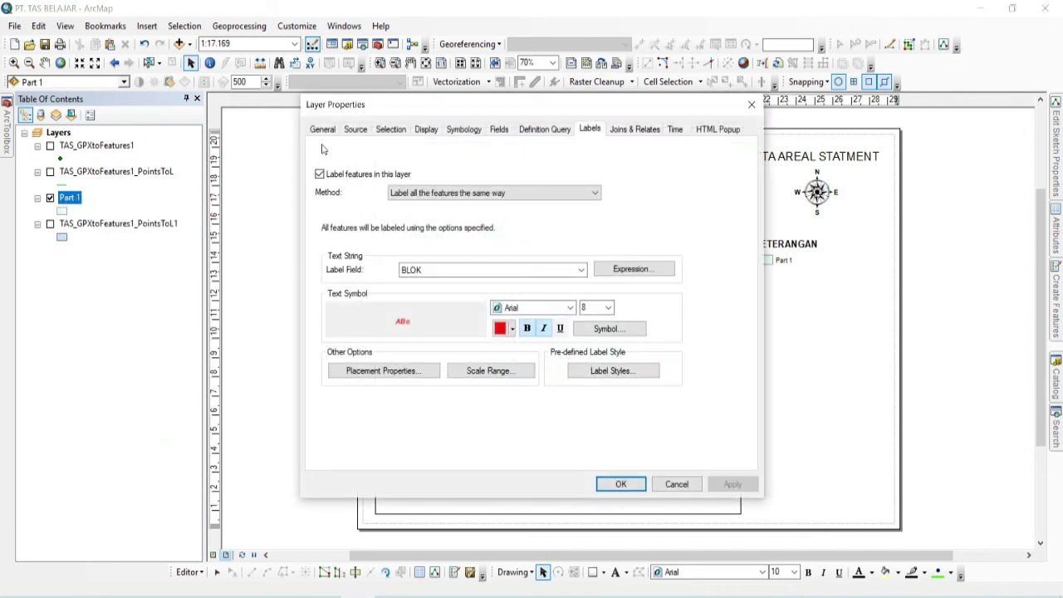
{"action": "left_click", "coordinate": [323, 130]}
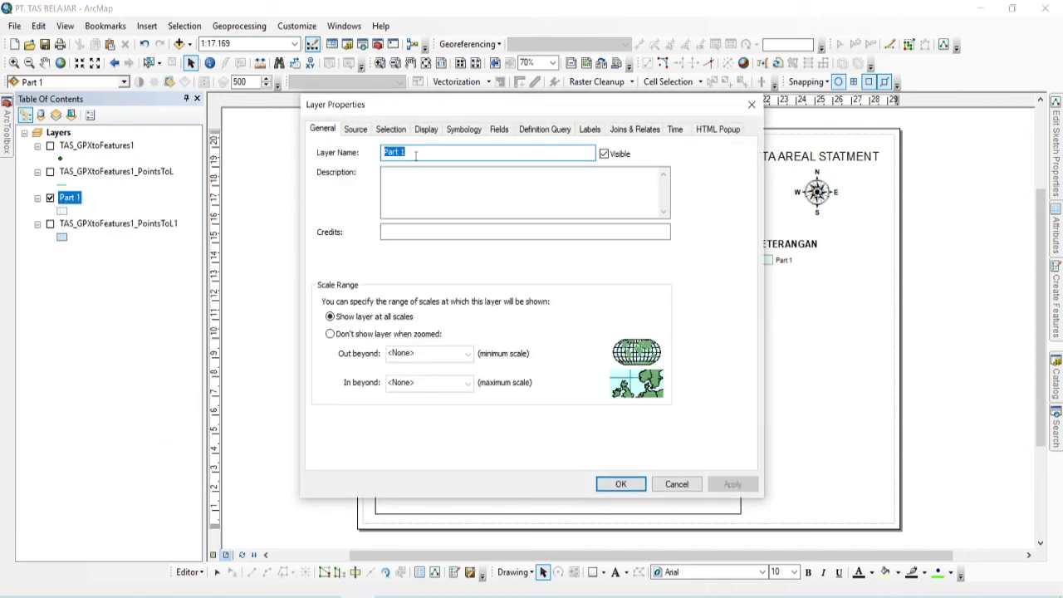
{"action": "type", "text": "b"}
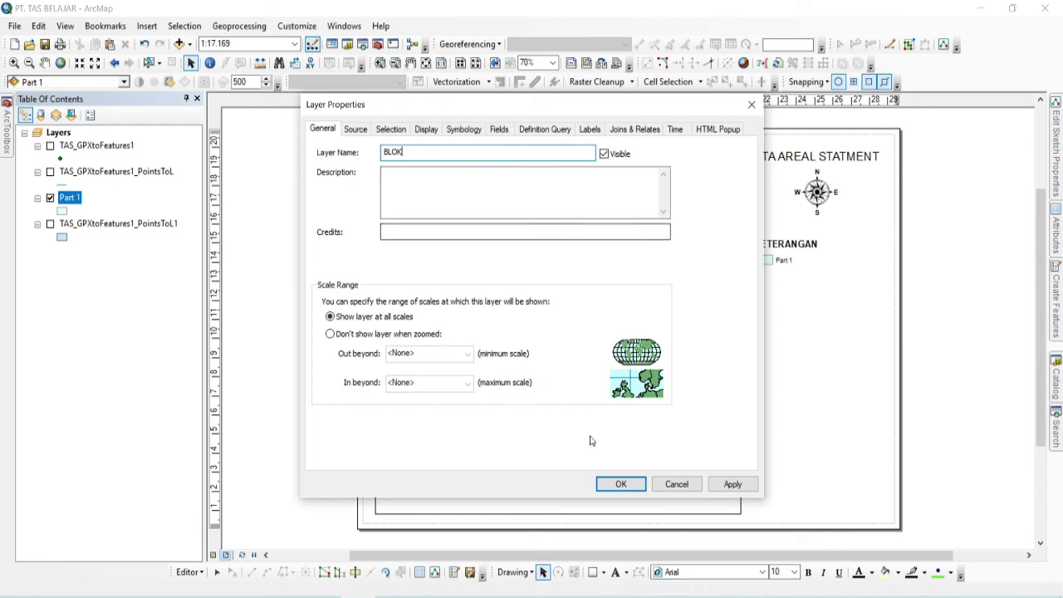
{"action": "left_click", "coordinate": [733, 486]}
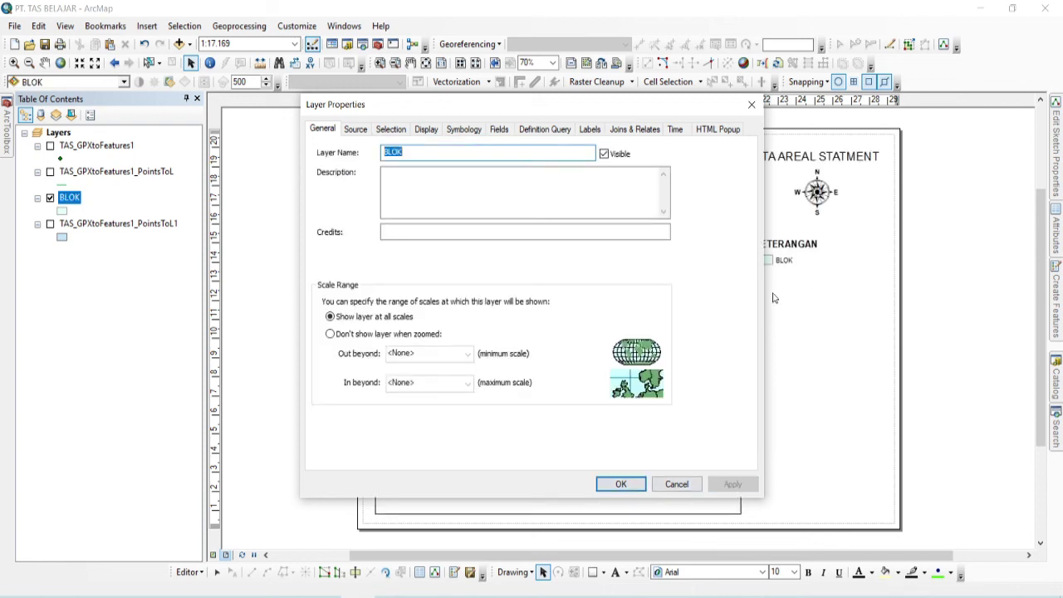
{"action": "left_click", "coordinate": [621, 484]}
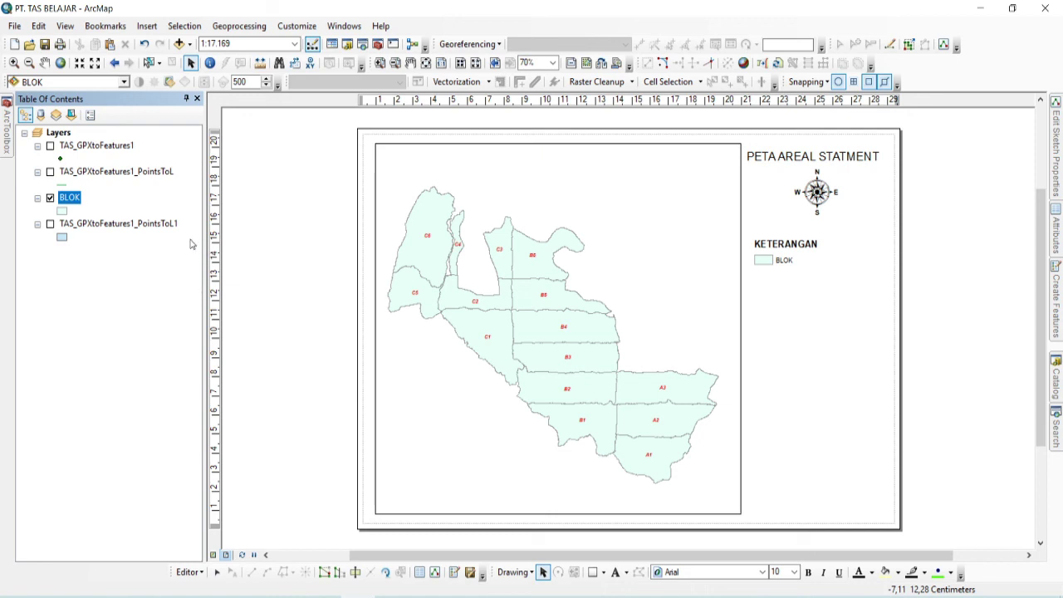
- Show the TAS_GPXtoFeatures1_PointsToL line layer over the blocks and hide it again
{"action": "left_click", "coordinate": [50, 171]}
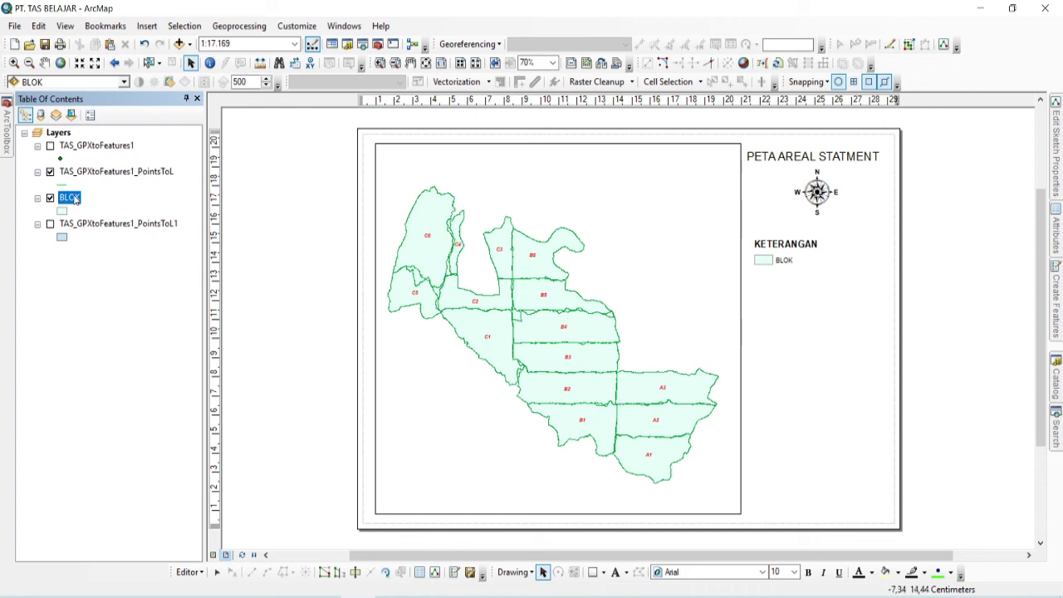
{"action": "left_click", "coordinate": [50, 171]}
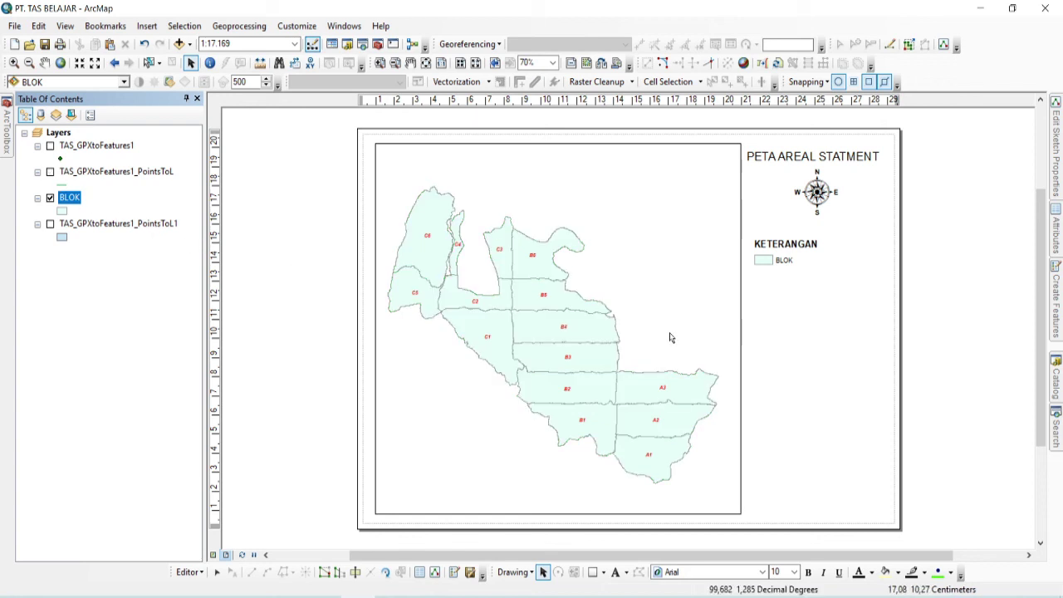